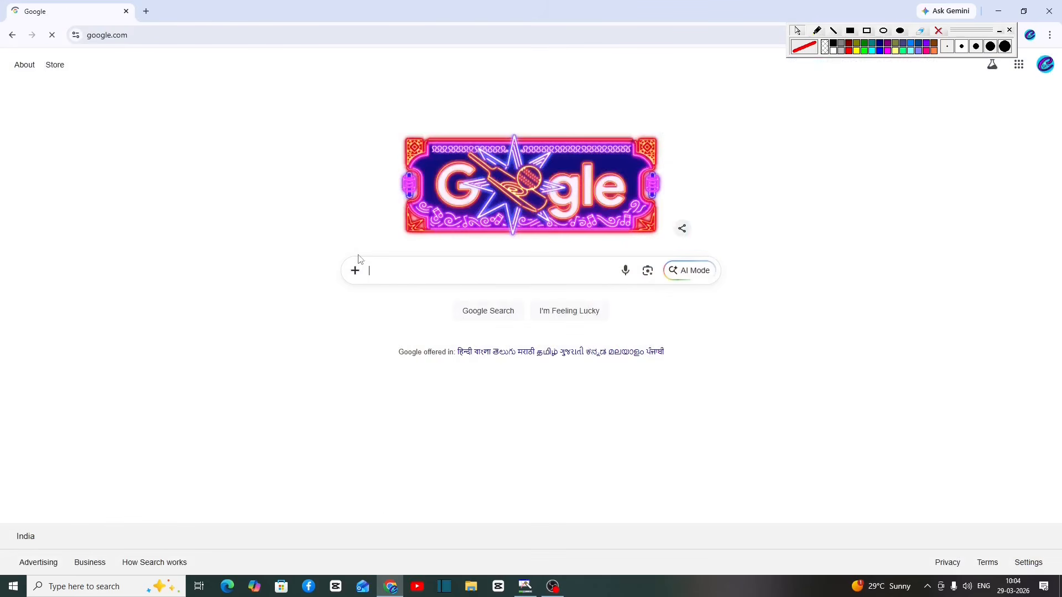
Search Google for "shilpa sathi portal".
type("shilp")
key("Down")
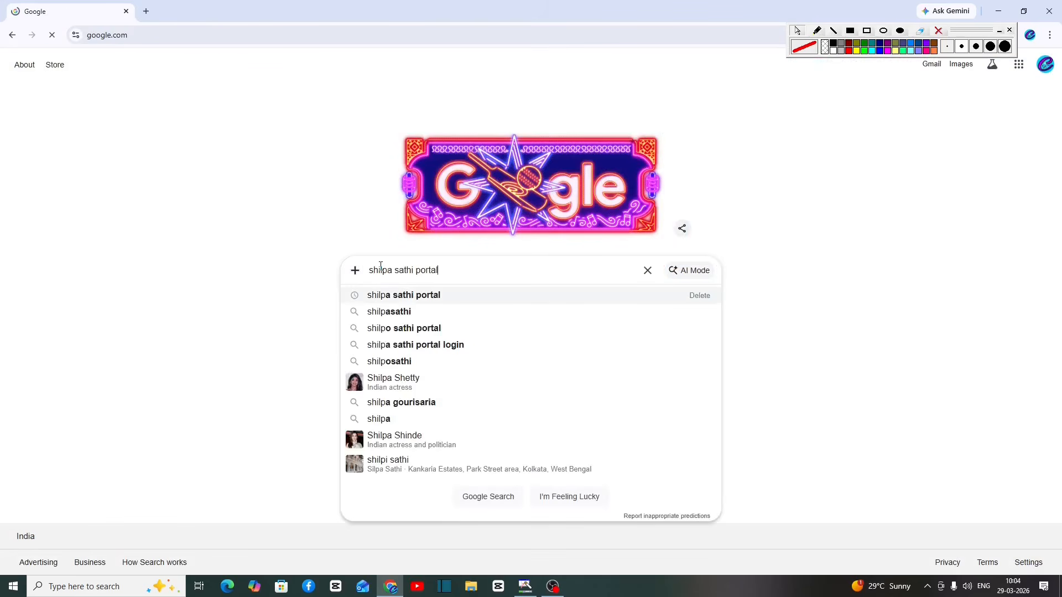
key("Return")
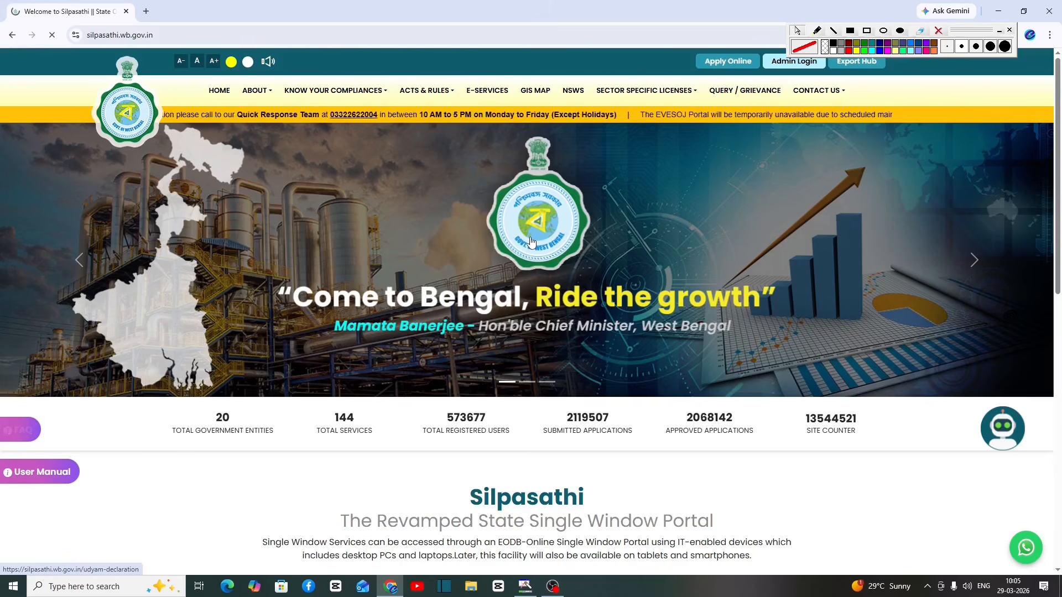
Outline the portal's Apply Online option and the login page's Create new option with red rectangles.
left_click_drag(687, 47, 765, 72)
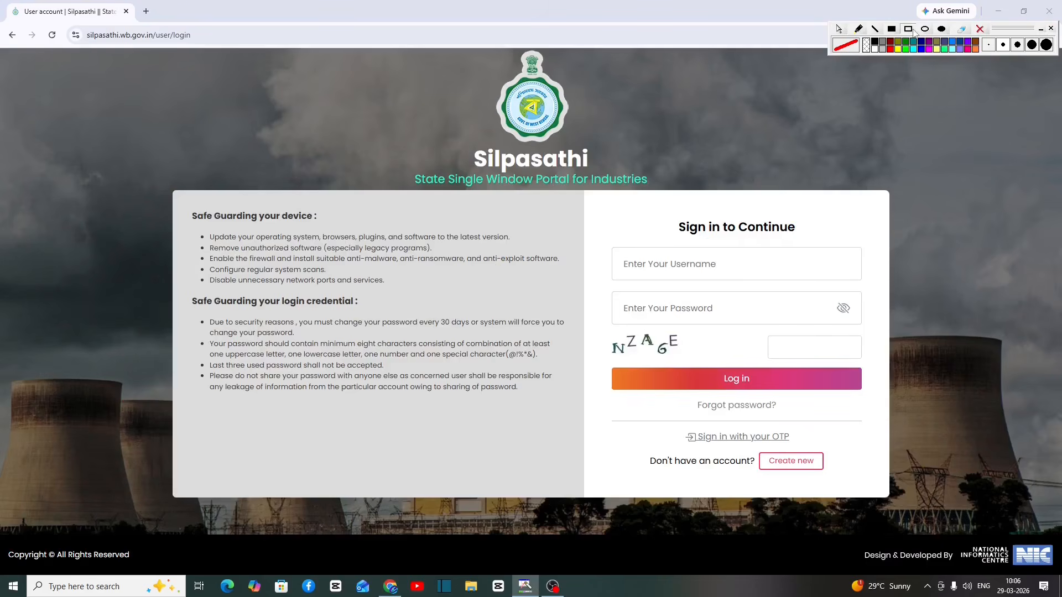
left_click_drag(633, 445, 835, 485)
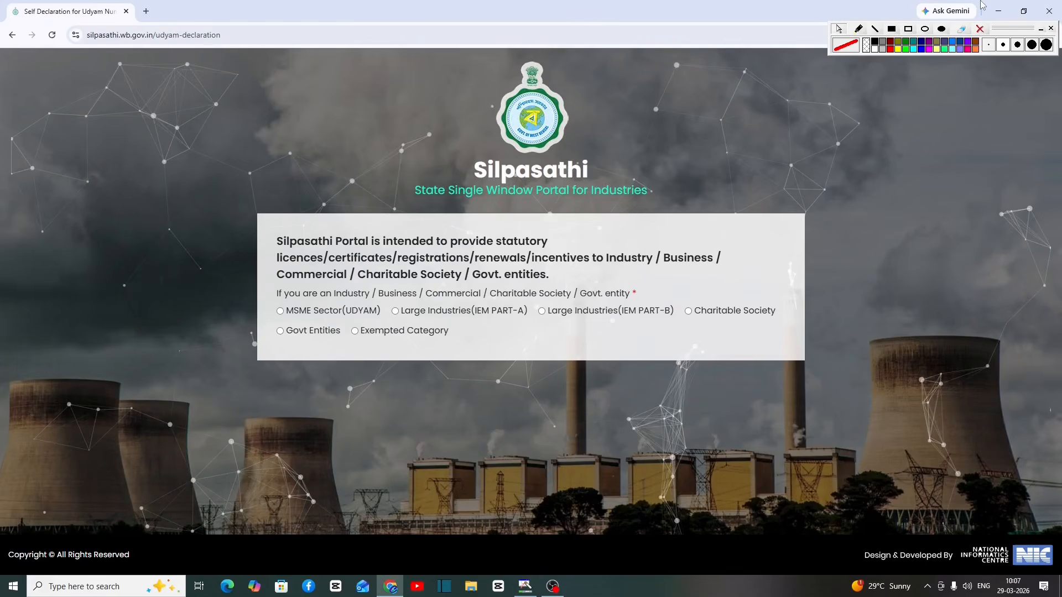
Outline the entity types, the MSME Sector(UDYAM) option and the Udyam number fields with red rectangles.
left_click_drag(266, 302, 786, 350)
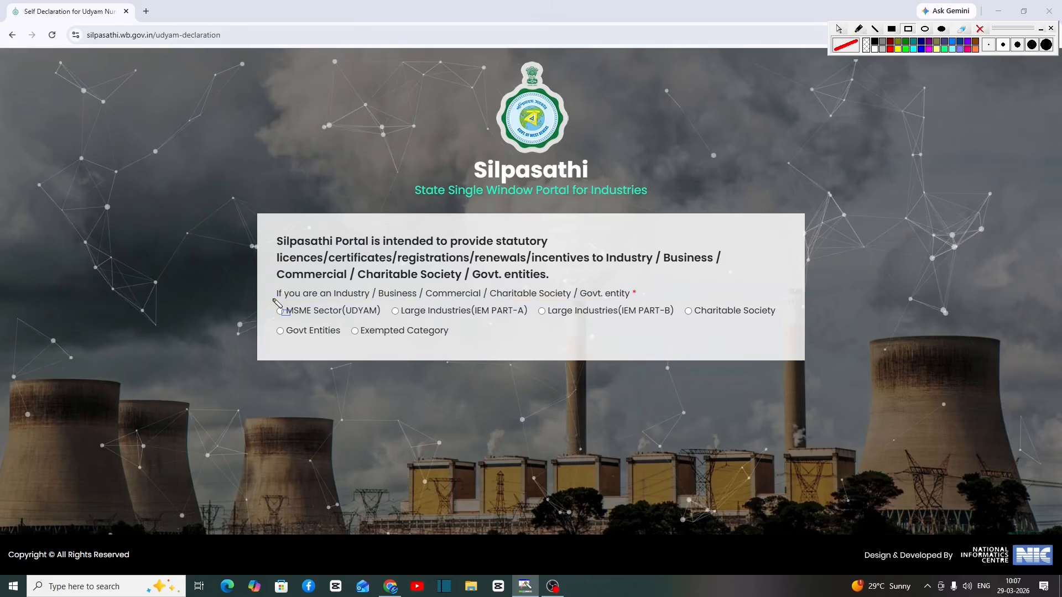
left_click_drag(267, 297, 392, 322)
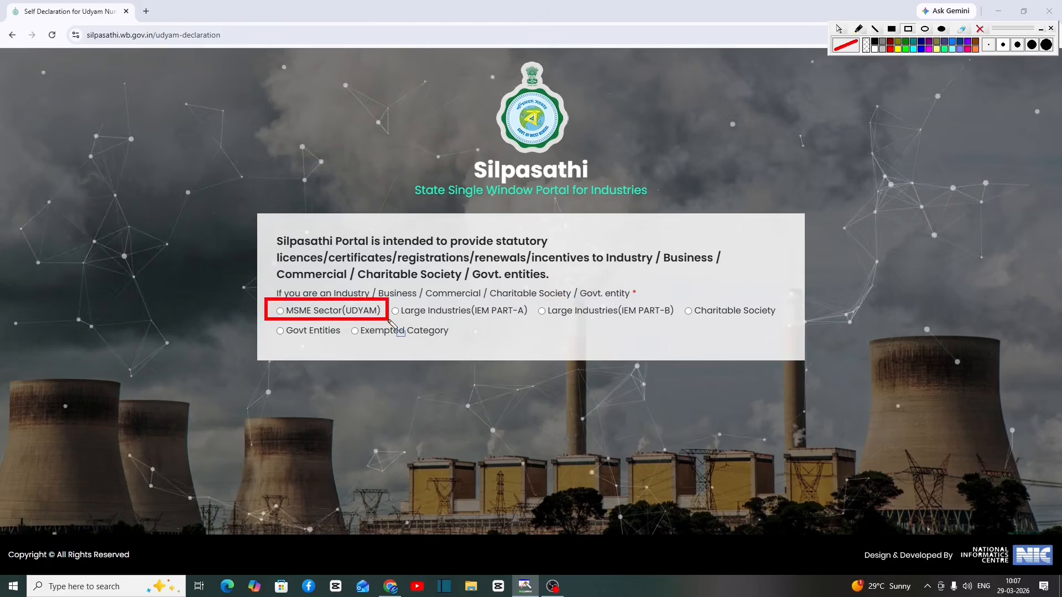
mouse_move(269, 339)
left_mouse_down()
mouse_move(534, 369)
mouse_move(757, 377)
left_mouse_up()
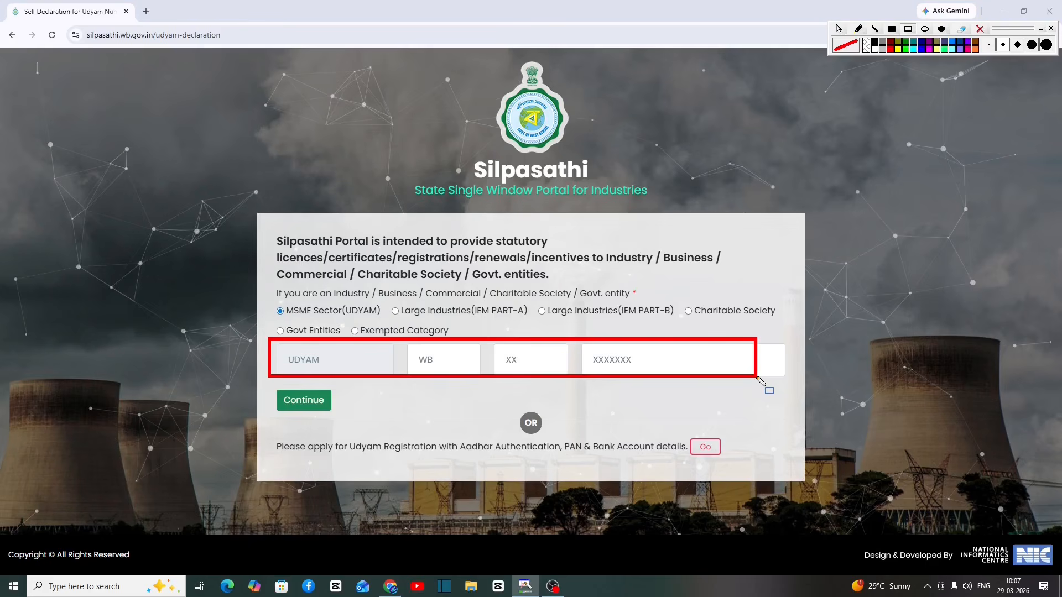
left_click_drag(756, 377, 770, 377)
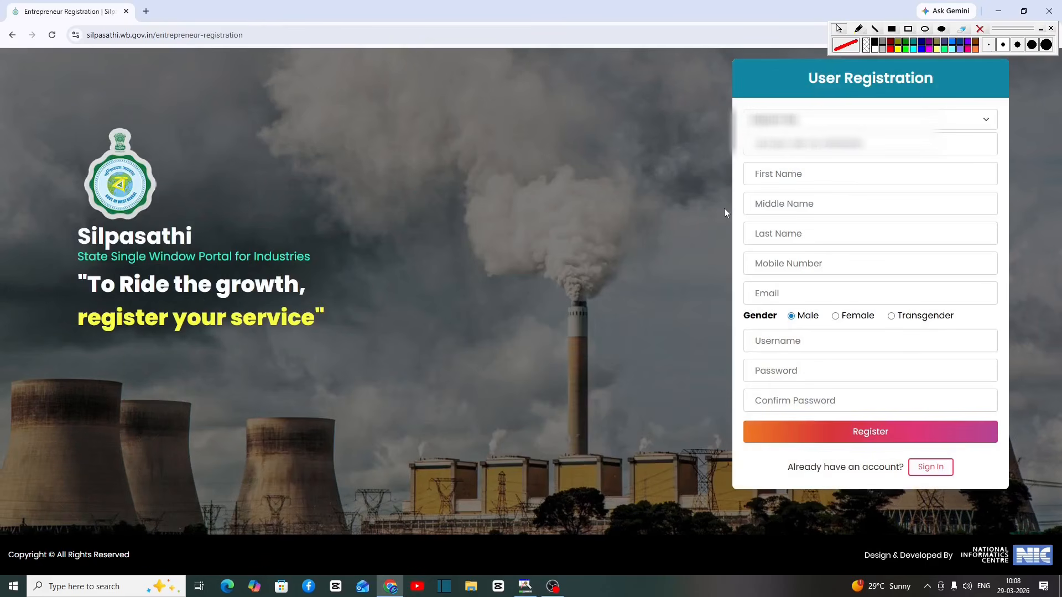
Outline the User Registration fields in red one by one, from the first two fields down to Gender, and clear the markings.
left_click(908, 29)
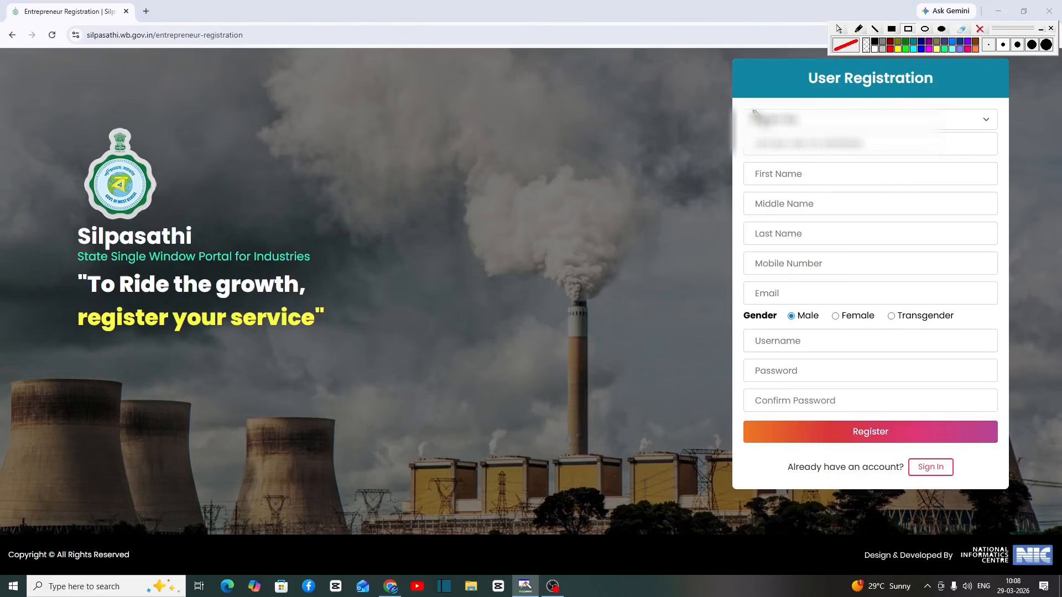
mouse_move(740, 107)
left_mouse_down()
mouse_move(867, 172)
mouse_move(911, 157)
left_mouse_up()
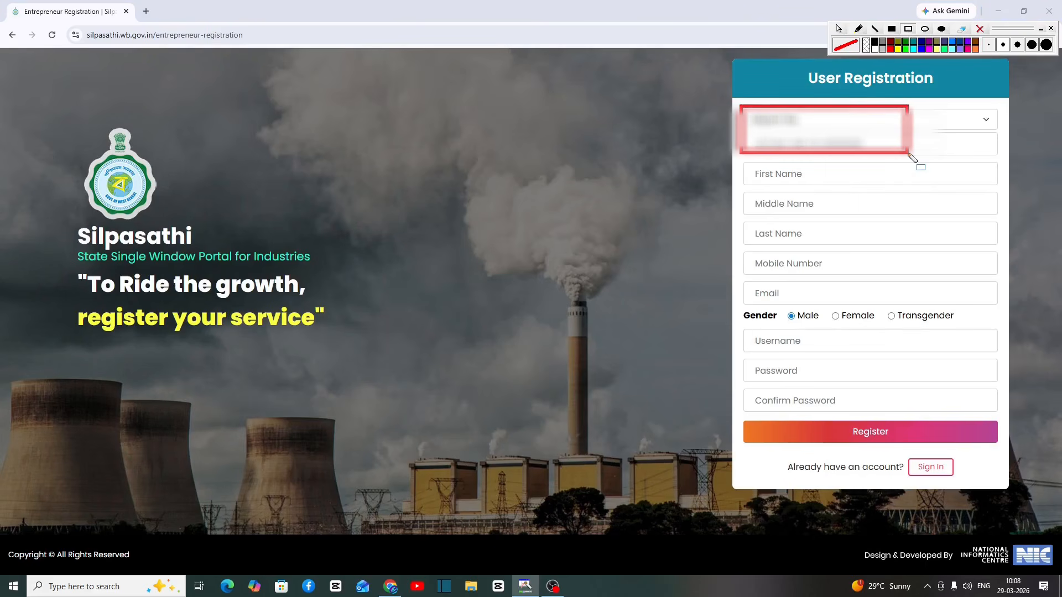
left_click_drag(741, 163, 871, 188)
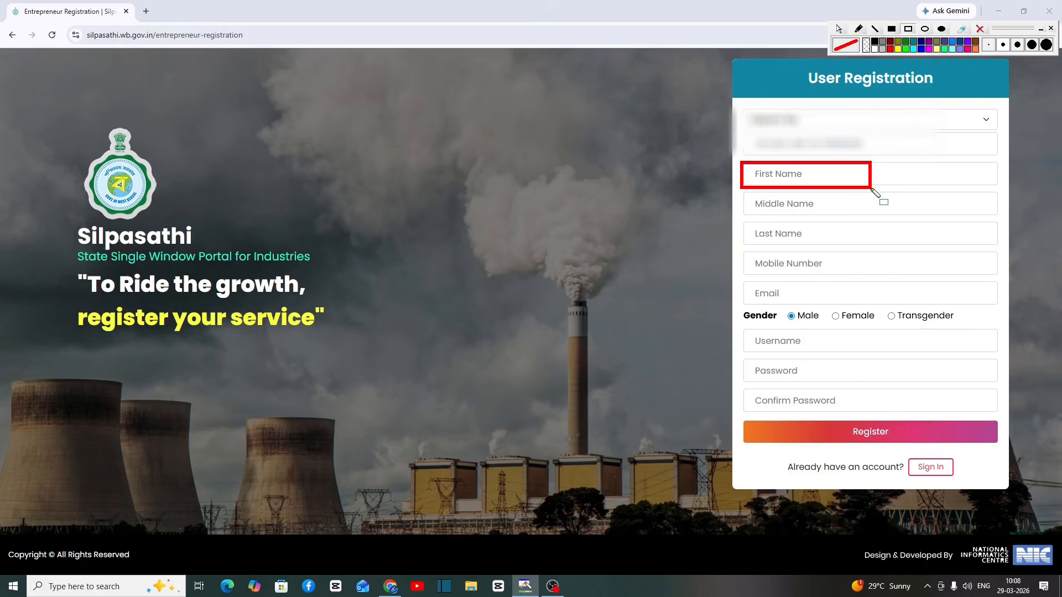
left_click_drag(740, 192, 855, 216)
left_click_drag(741, 223, 917, 244)
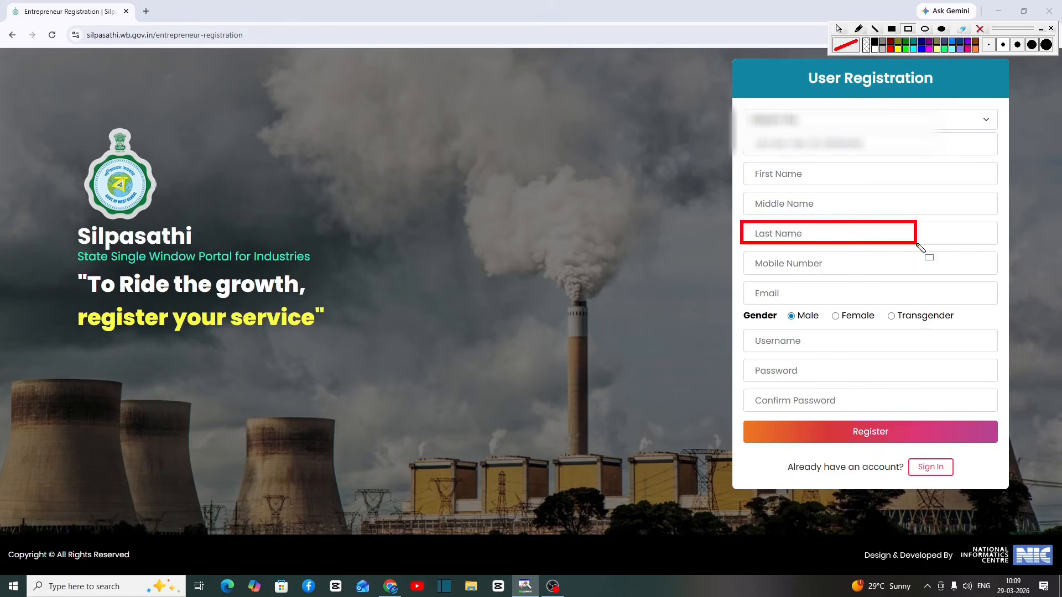
left_click_drag(739, 252, 869, 276)
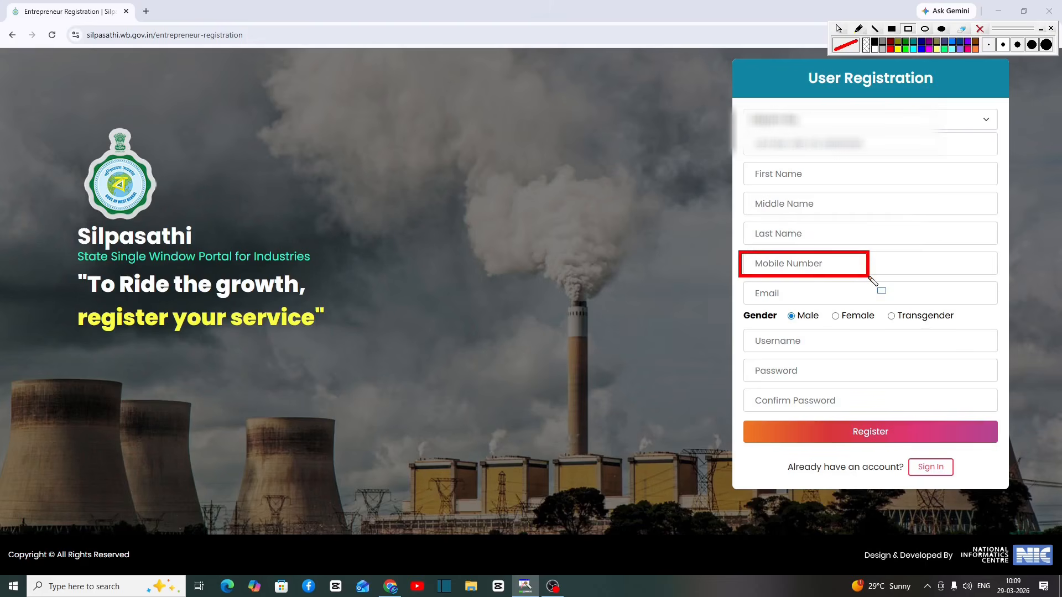
left_click_drag(740, 279, 843, 307)
left_click_drag(735, 300, 993, 338)
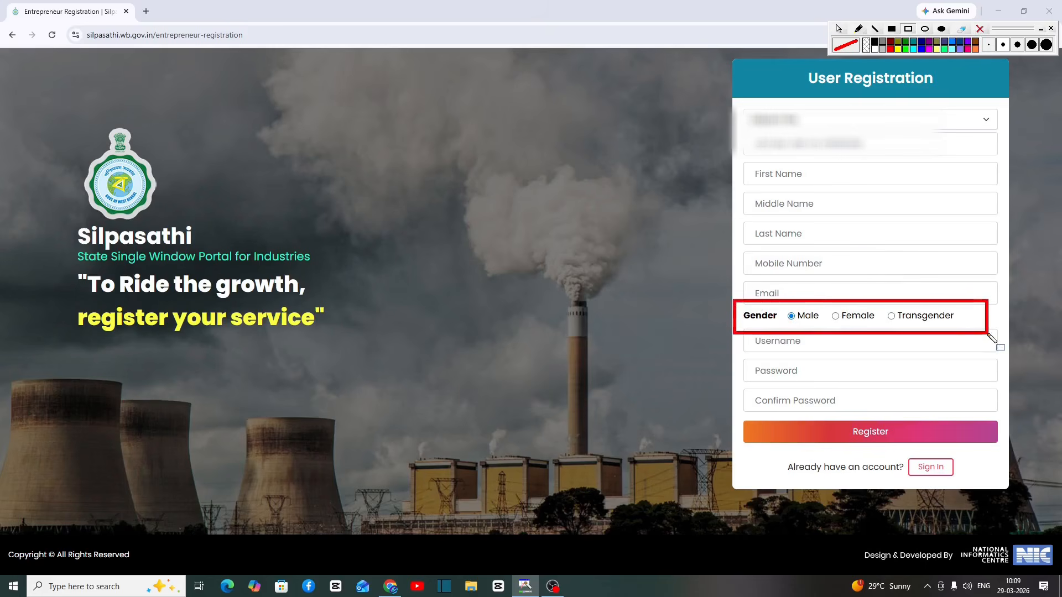
left_click(980, 28)
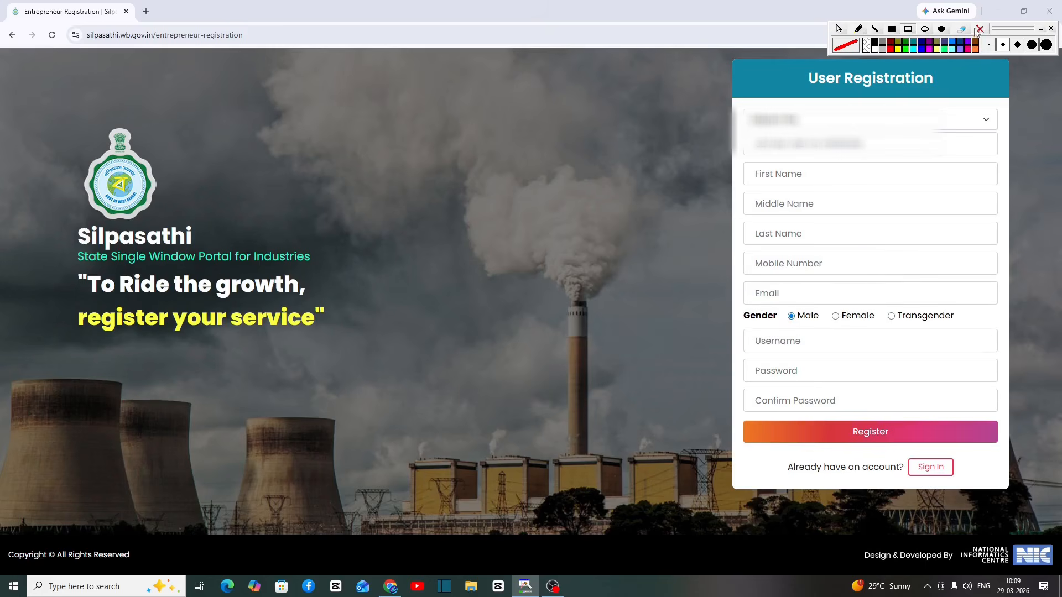
Outline the Username, Password and Confirm Password fields and the Register option in red, clear the markings and leave drawing mode.
mouse_move(735, 327)
left_mouse_down()
mouse_move(862, 362)
mouse_move(866, 353)
left_mouse_up()
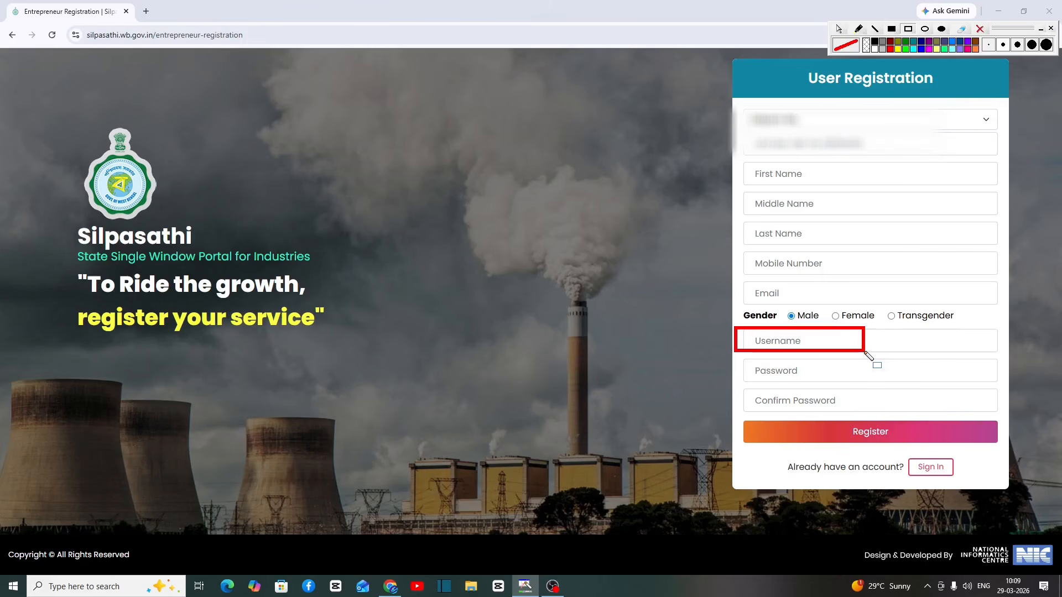
left_click_drag(740, 357, 861, 381)
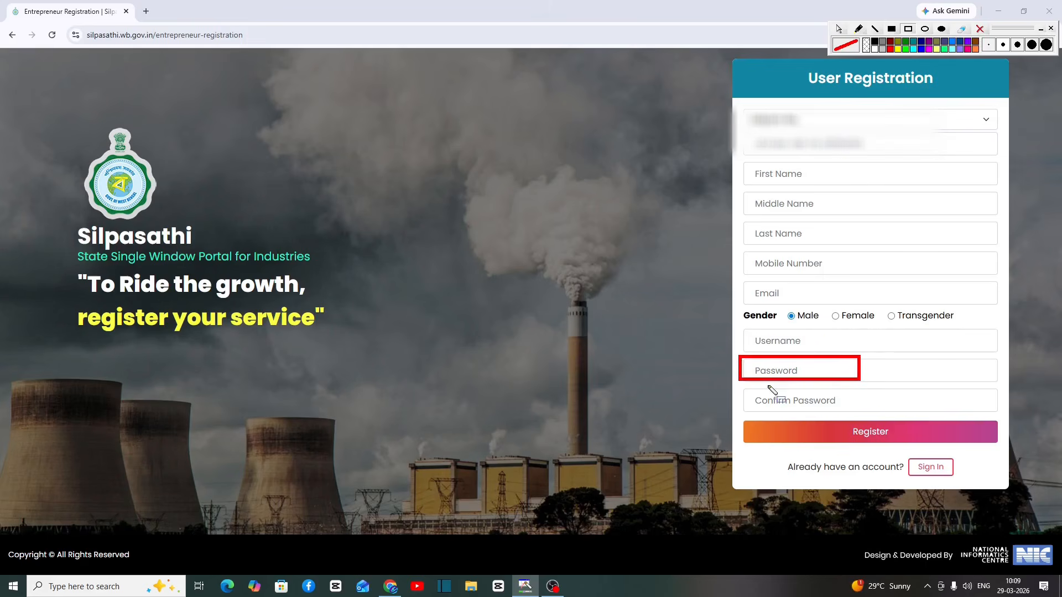
left_click_drag(736, 387, 876, 417)
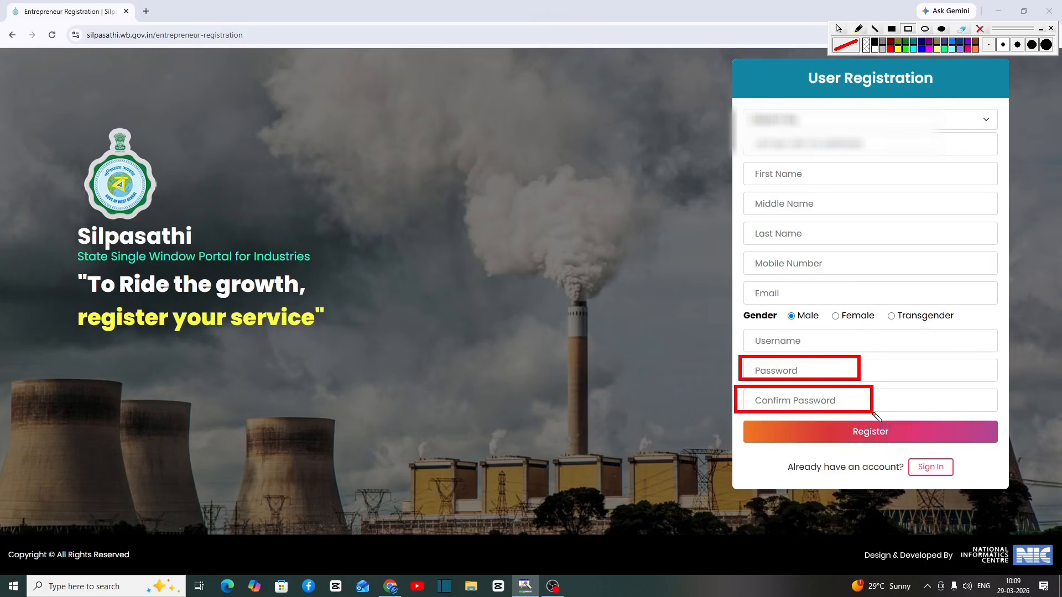
left_click_drag(836, 415, 897, 447)
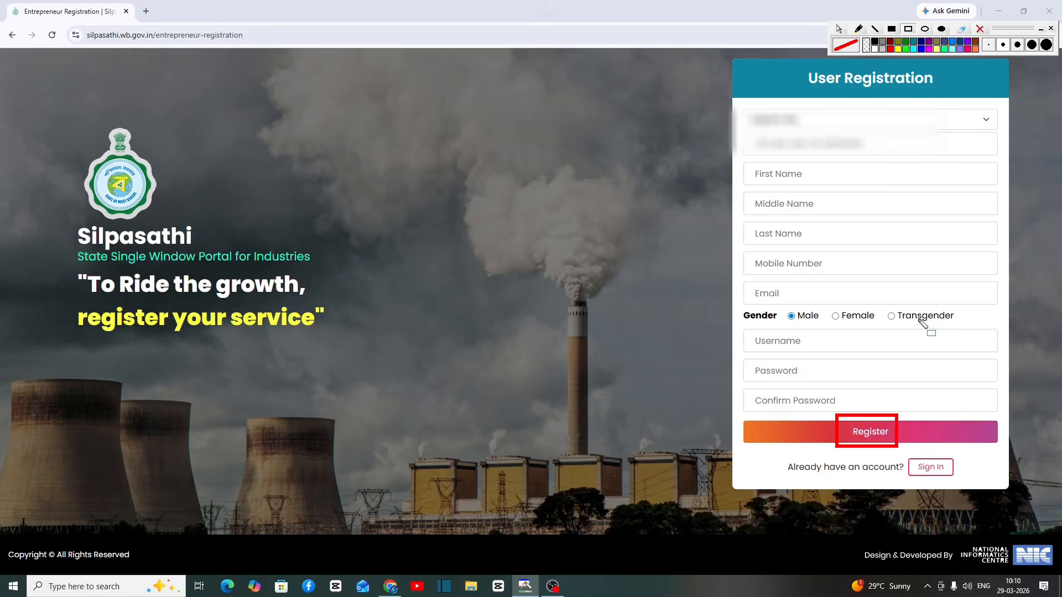
left_click(979, 30)
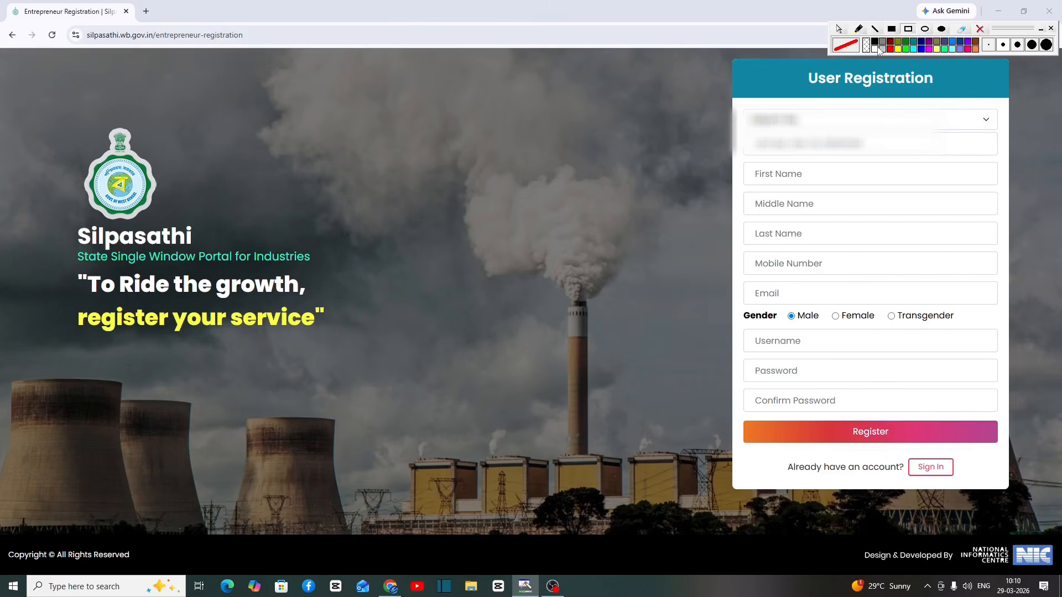
left_click(838, 30)
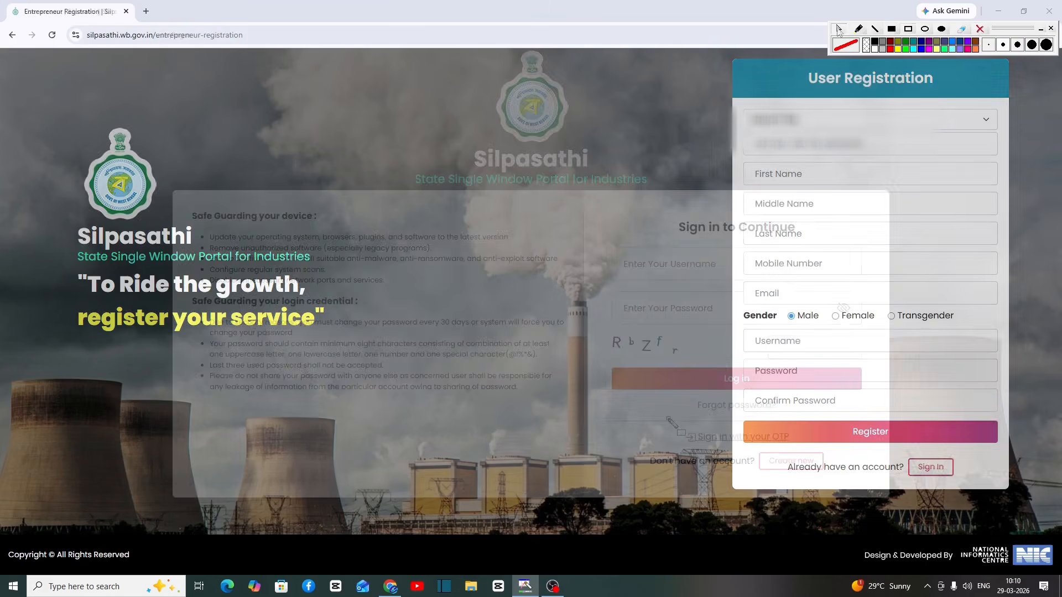
Outline the Sign in with your OTP option, clear the marking and go to the OTP sign-in page.
mouse_move(668, 419)
left_mouse_down()
mouse_move(784, 466)
mouse_move(805, 458)
mouse_move(798, 450)
left_mouse_up()
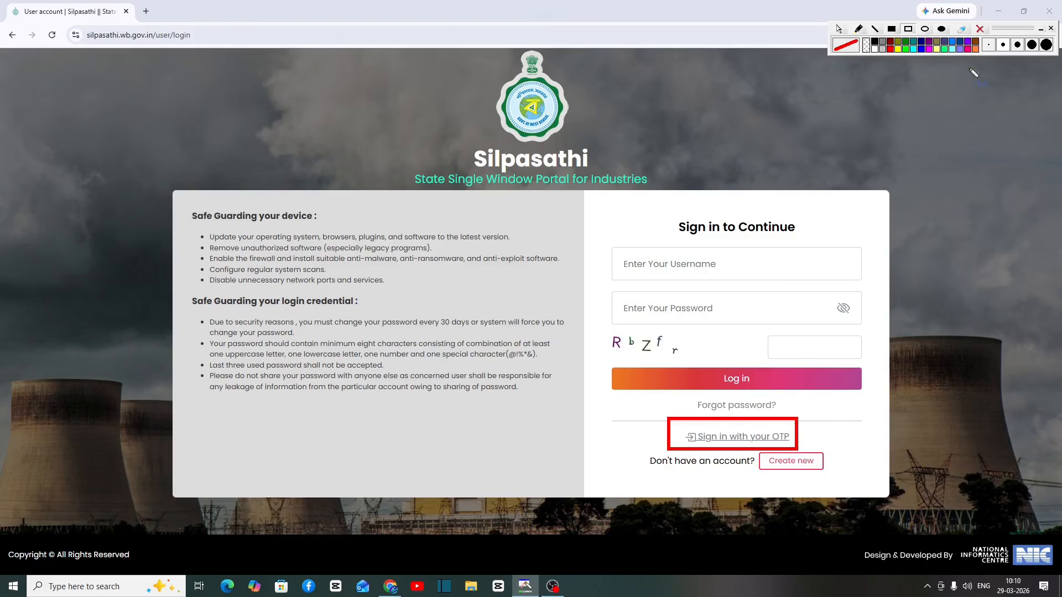
left_click(979, 29)
left_click(839, 30)
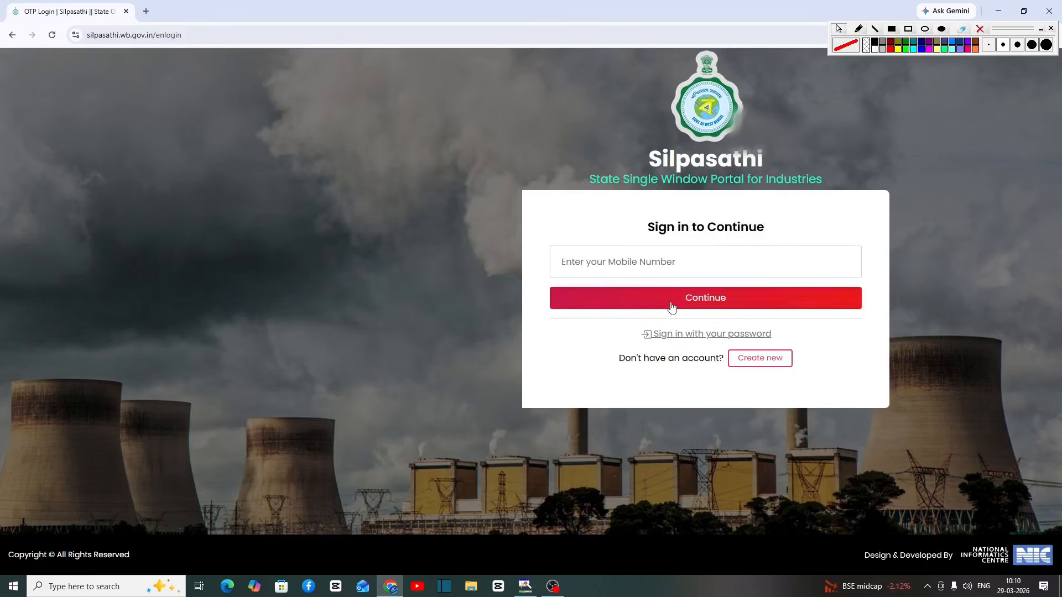
Enter the account's mobile number and request the one-time password.
left_click(652, 268)
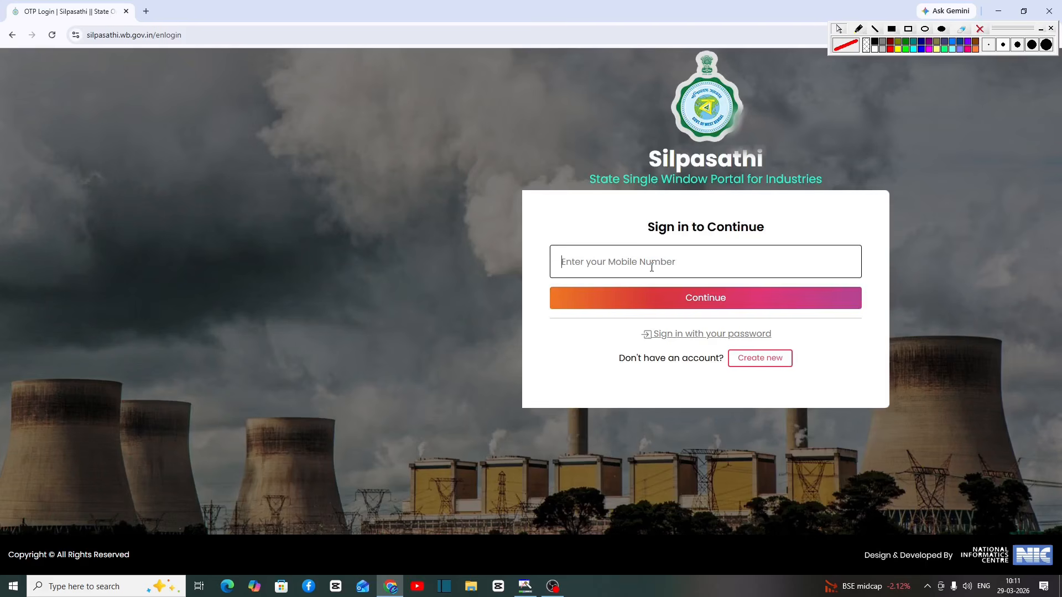
type("954")
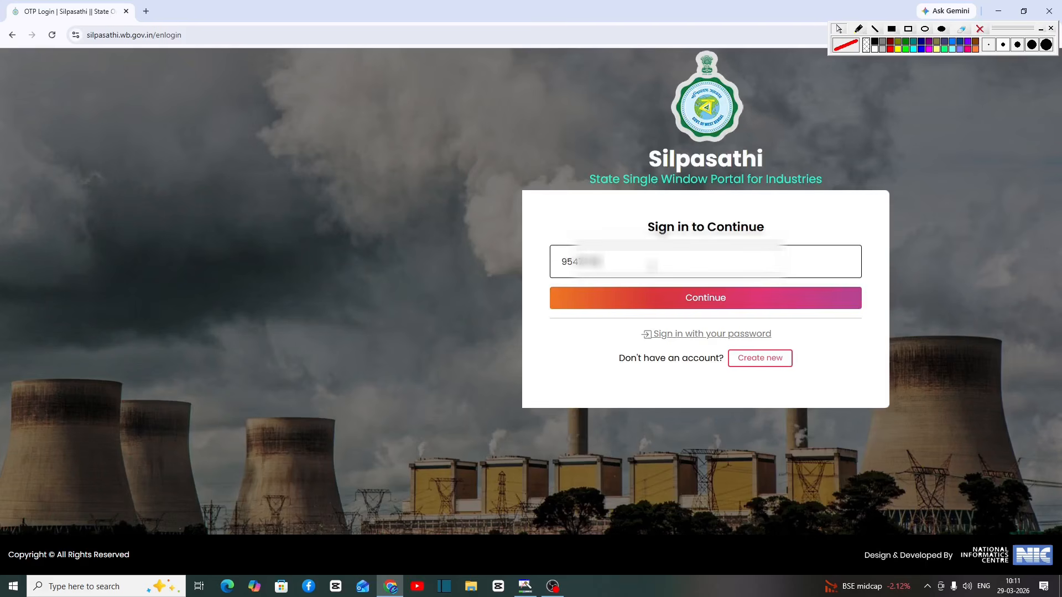
type("000")
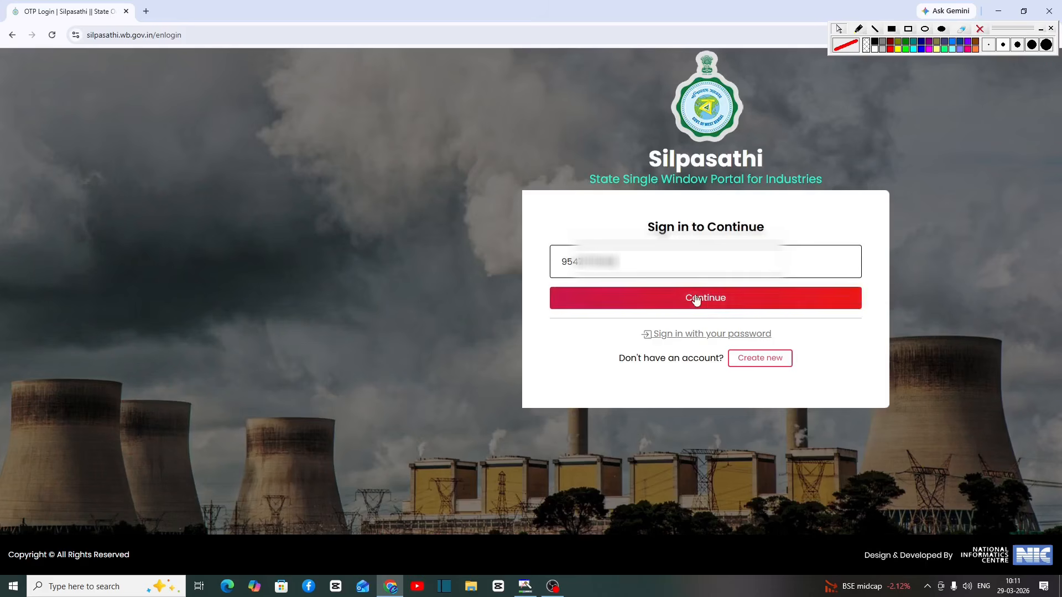
left_click(694, 295)
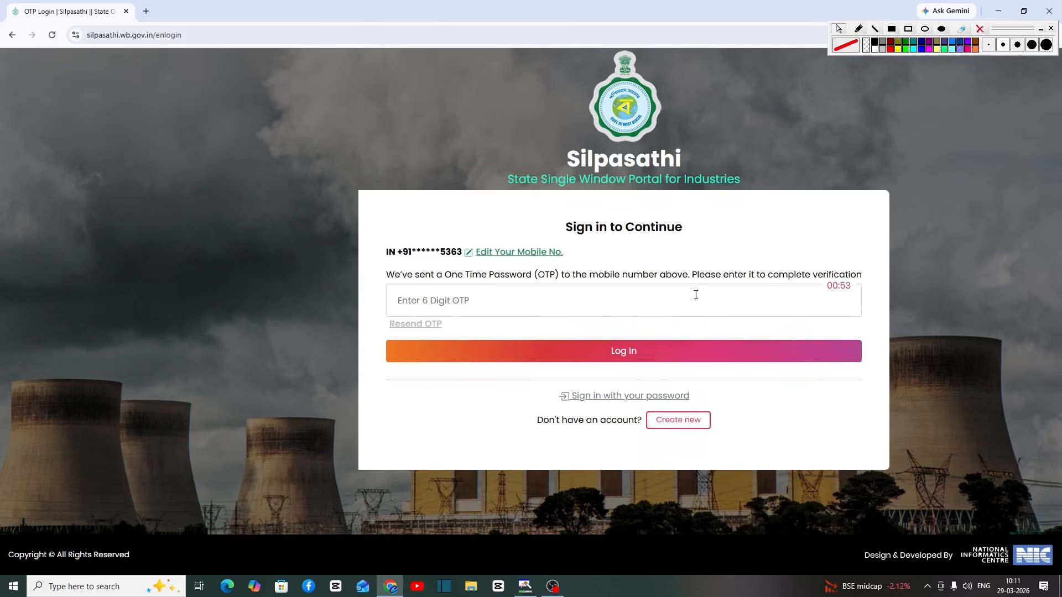
Enter the six-digit OTP received on the mobile and log in to the portal.
left_click(696, 295)
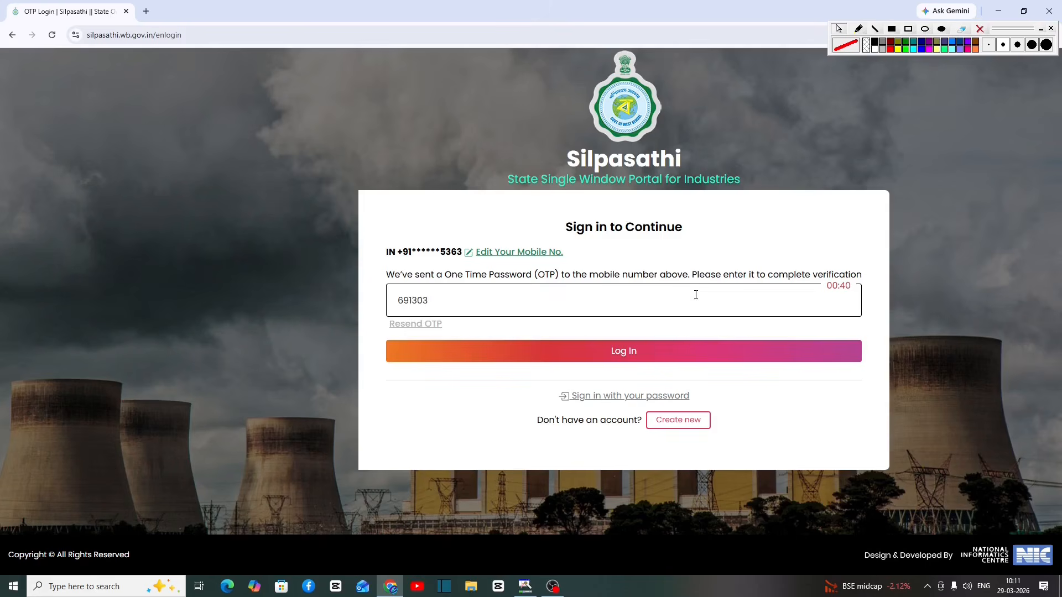
left_click(640, 351)
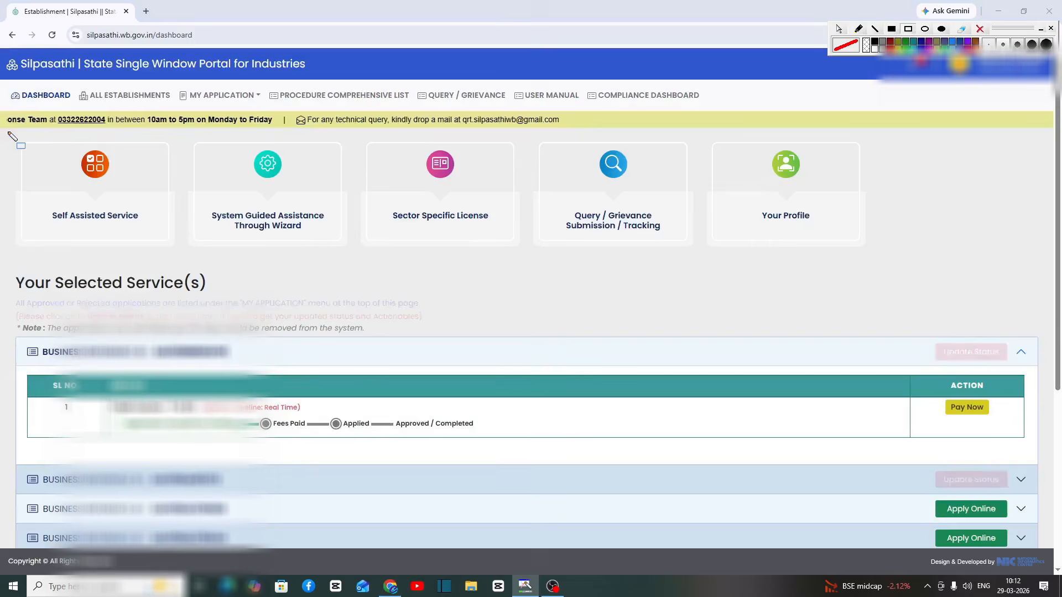
Mark and open Self Assisted Service on the dashboard, and start adding a new unit from the establishment list.
mouse_move(8, 133)
left_mouse_down()
mouse_move(47, 147)
mouse_move(186, 256)
left_mouse_up()
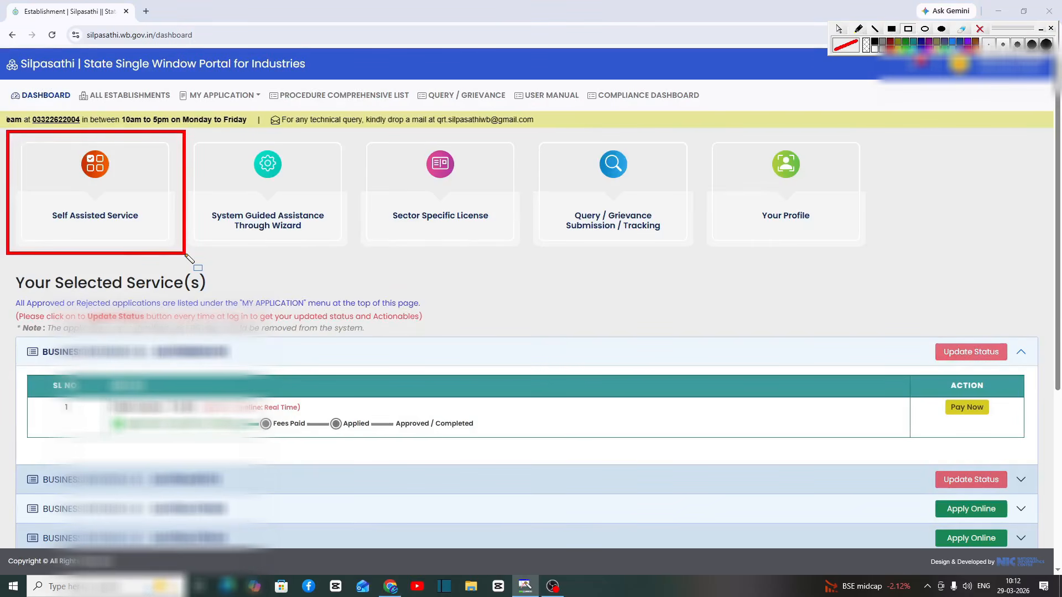
left_click(102, 217)
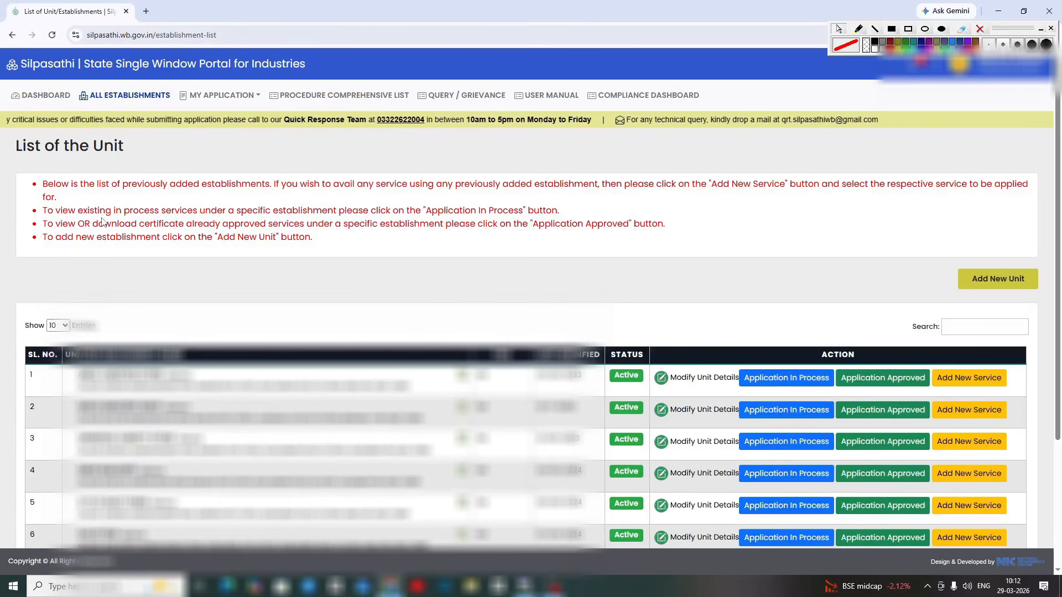
left_click_drag(942, 256, 1044, 297)
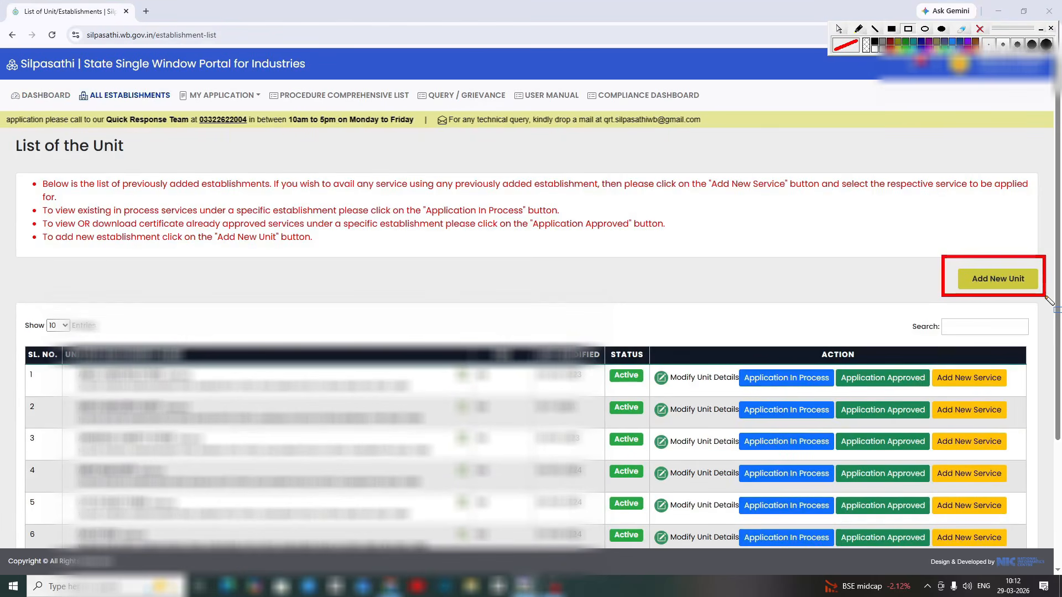
left_click(977, 279)
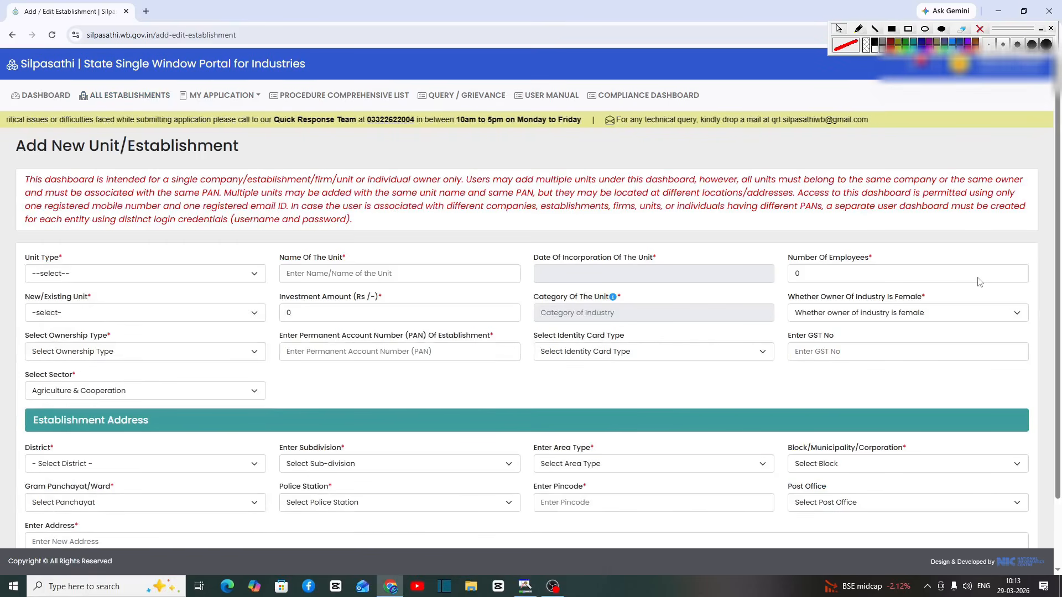
Set the unit type to Individual, then mark the name field and enter DIGITAL SHAYAK COMPUTER TARINING CENTRE.
scroll(140, 231, "down", 1)
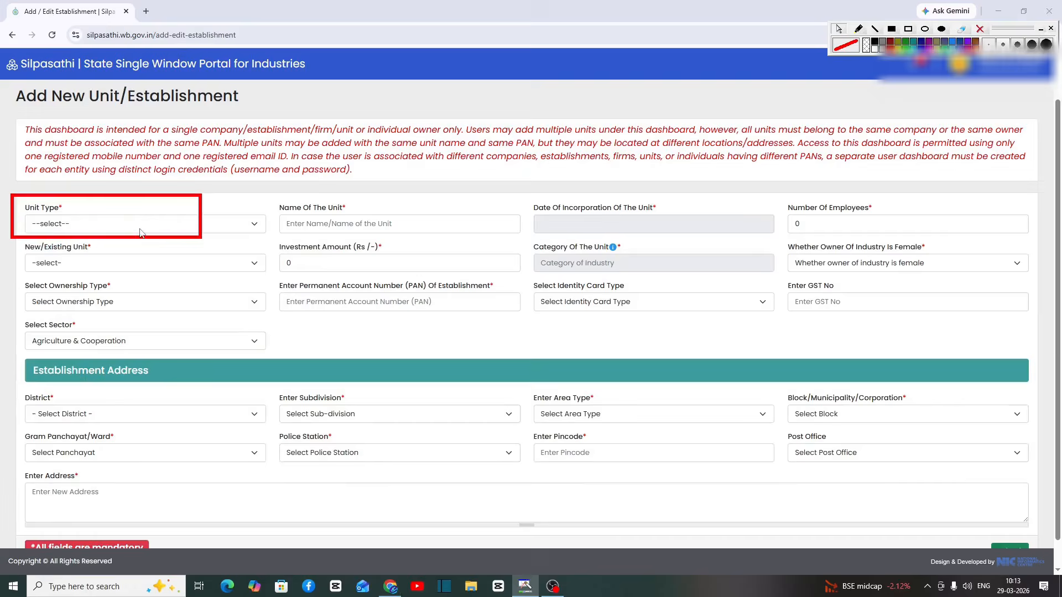
left_click(140, 231)
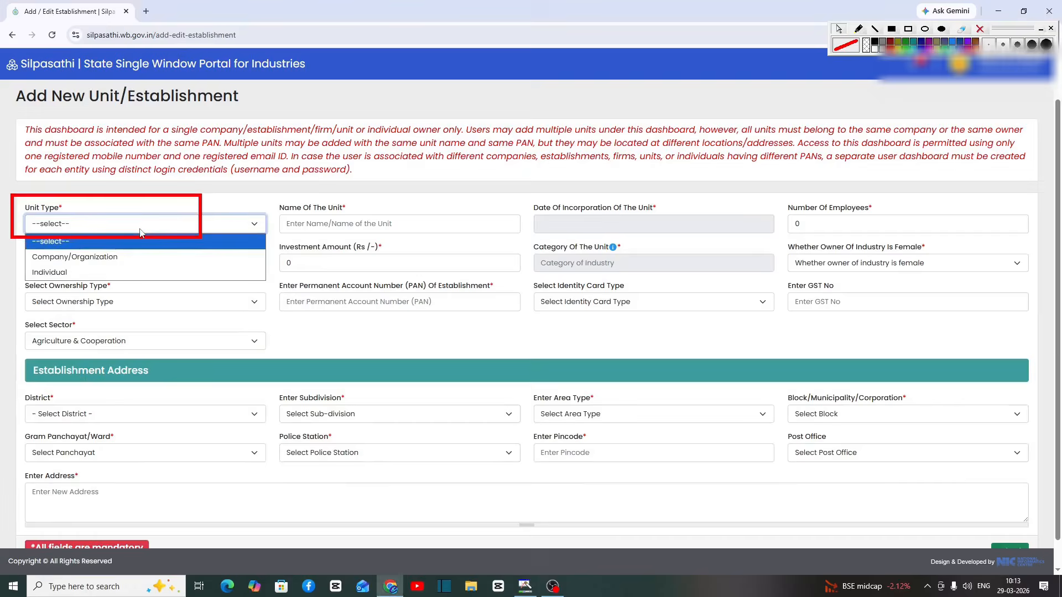
left_click(122, 272)
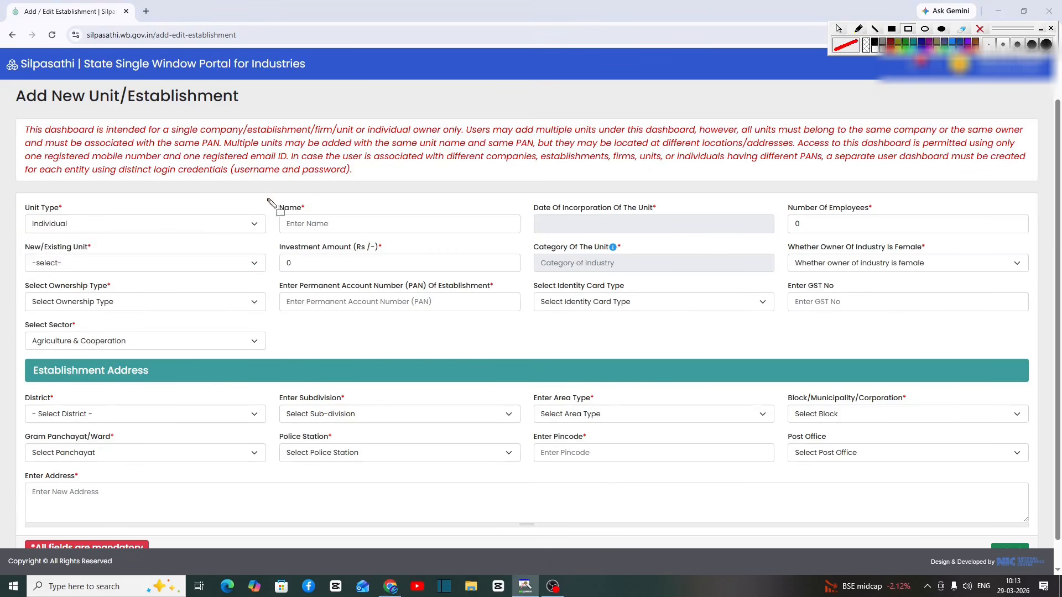
mouse_move(266, 197)
left_mouse_down()
mouse_move(388, 238)
mouse_move(448, 239)
left_mouse_up()
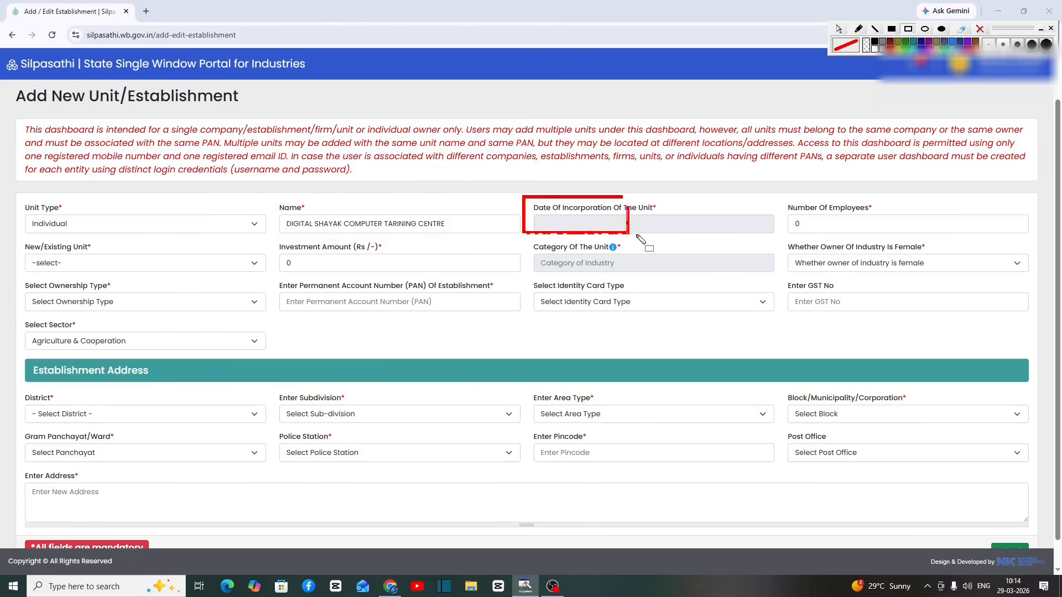
Mark and fill in the date of incorporation as 03-02-2025 and the number of employees as 5.
left_click_drag(654, 235, 690, 239)
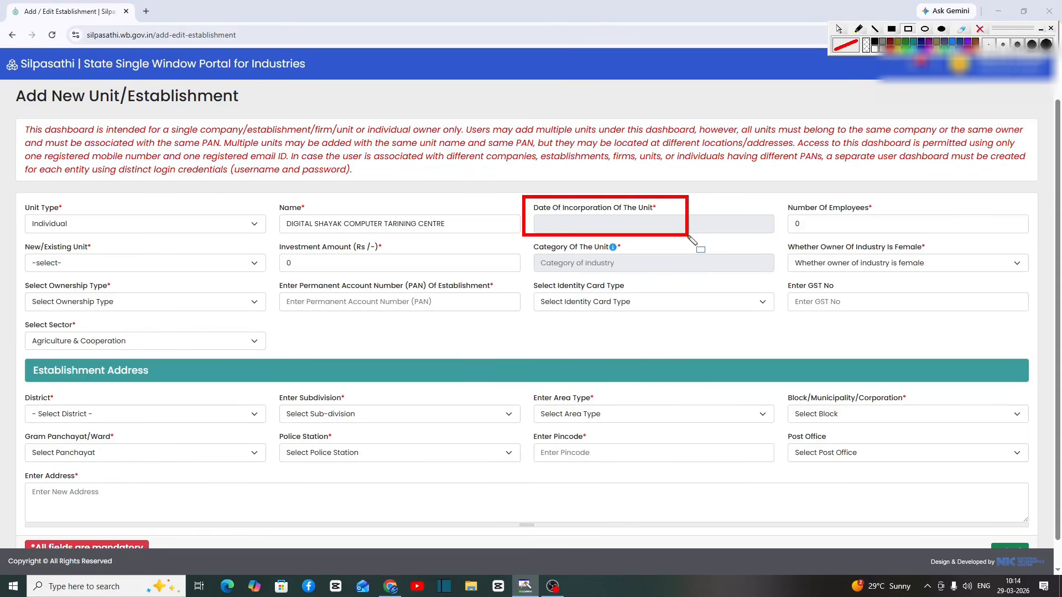
mouse_move(779, 197)
left_mouse_down()
mouse_move(838, 227)
mouse_move(908, 239)
left_mouse_up()
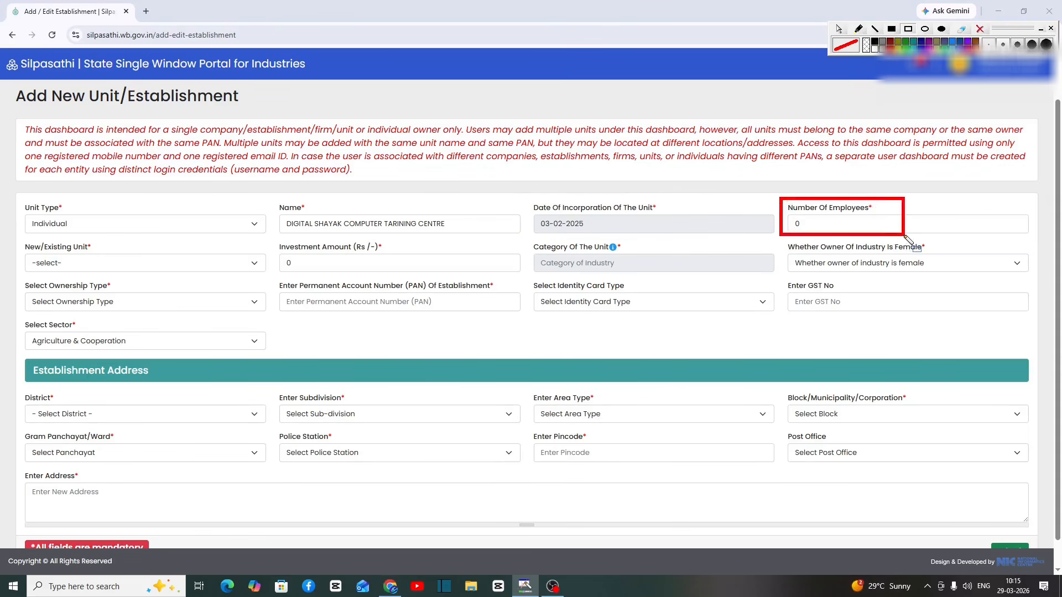
left_click(839, 29)
left_click(824, 223)
type("5")
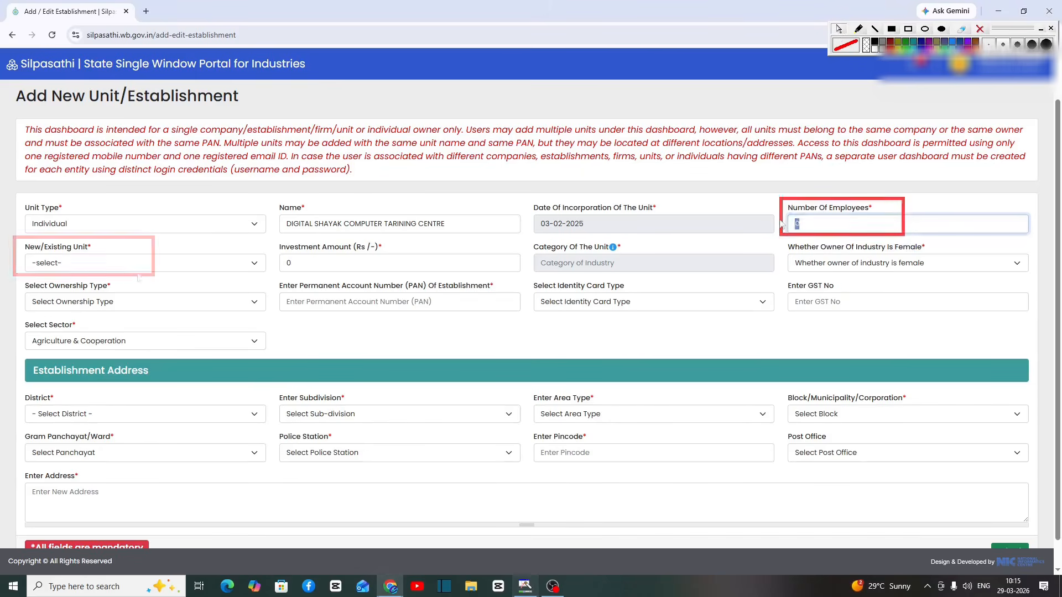
Set New/Existing Unit to New.
left_click(125, 265)
left_click(124, 265)
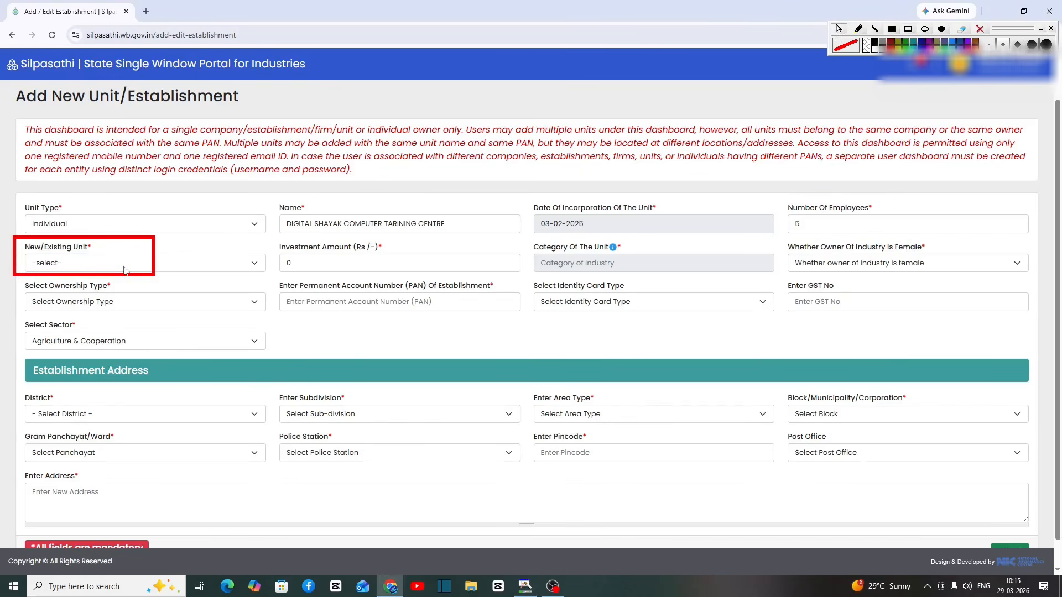
left_click(125, 265)
left_click(93, 303)
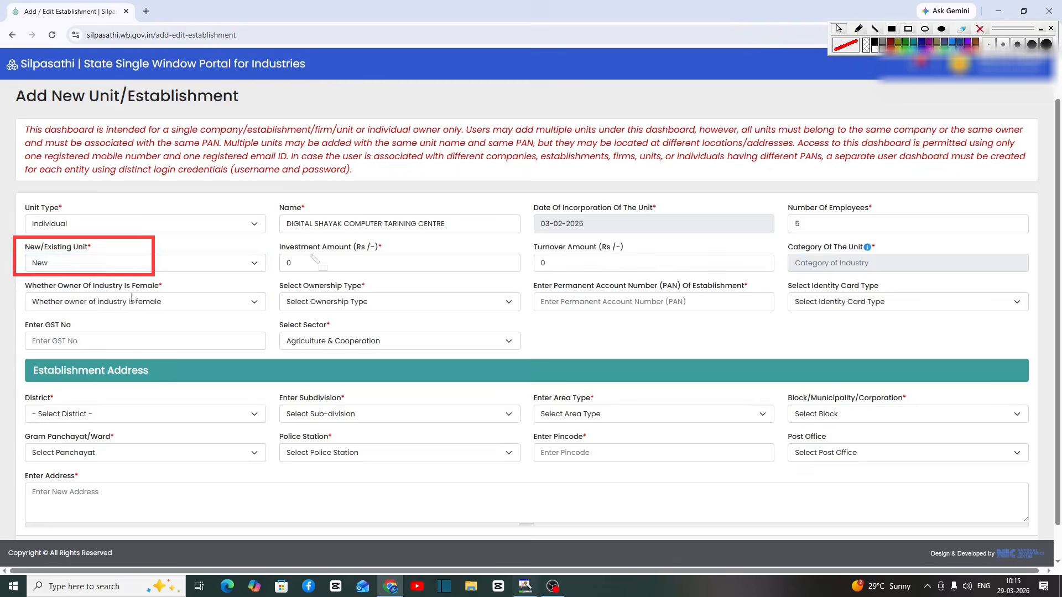
Mark and fill in an investment amount of 500000 and a turnover amount of 1000000, and outline the unit category.
key("F2")
left_click_drag(279, 245, 447, 280)
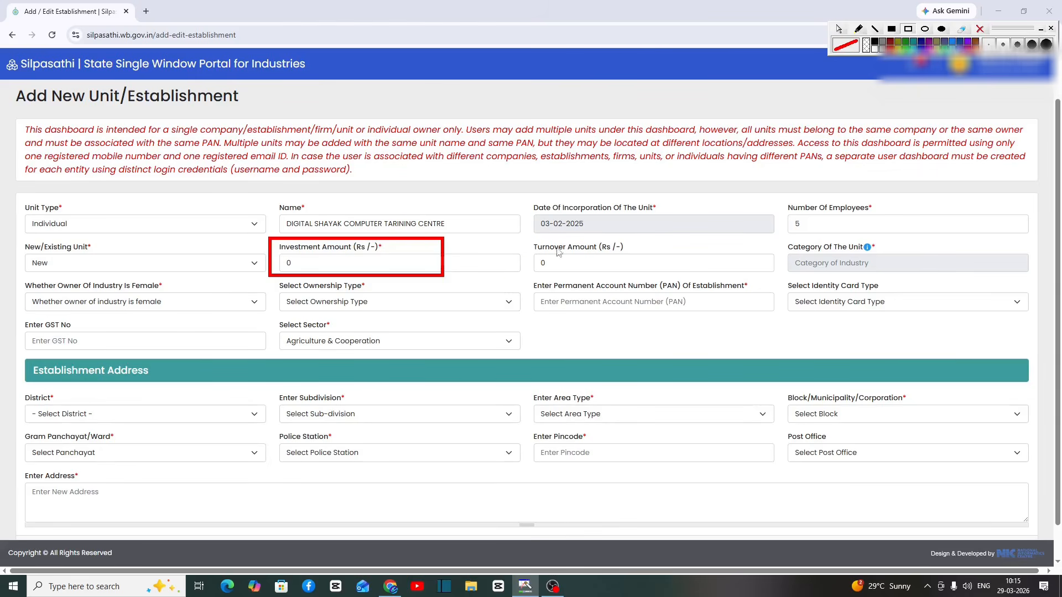
left_click_drag(524, 238, 682, 276)
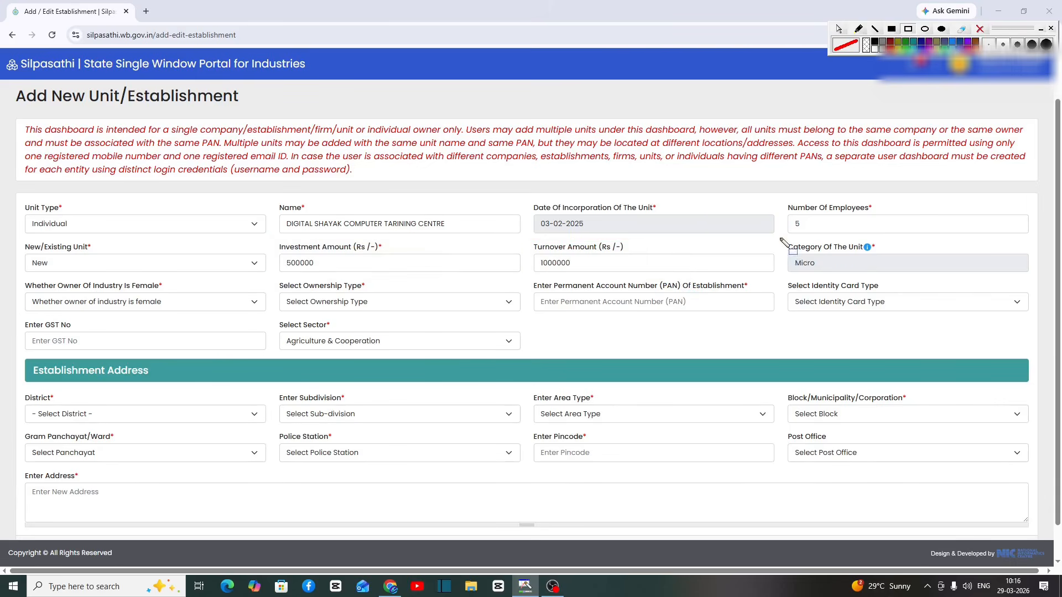
left_click_drag(779, 237, 906, 284)
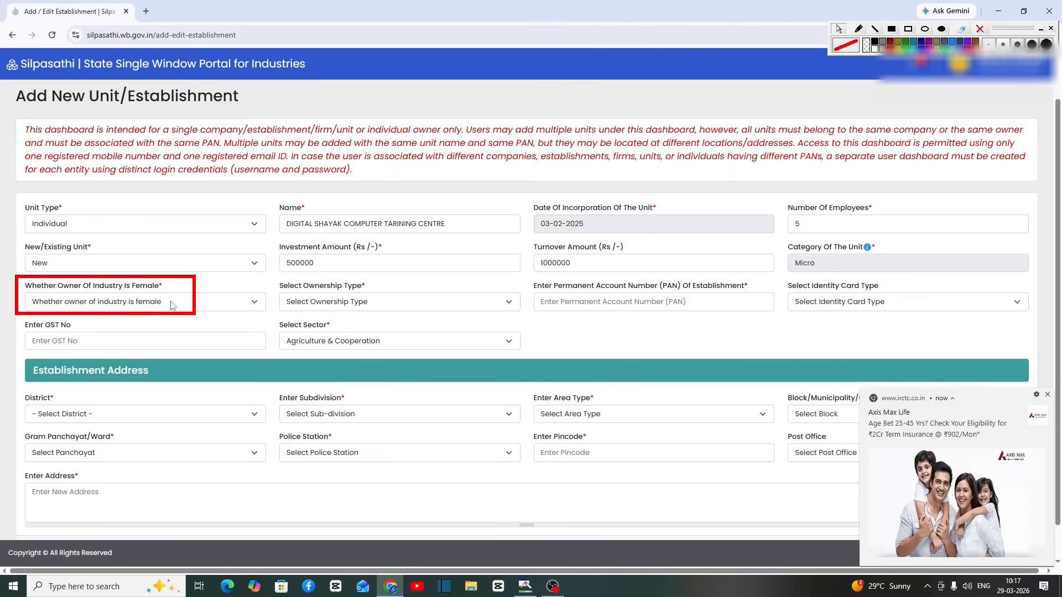
Answer No to whether the owner of the industry is female and clear the marking.
left_click(173, 304)
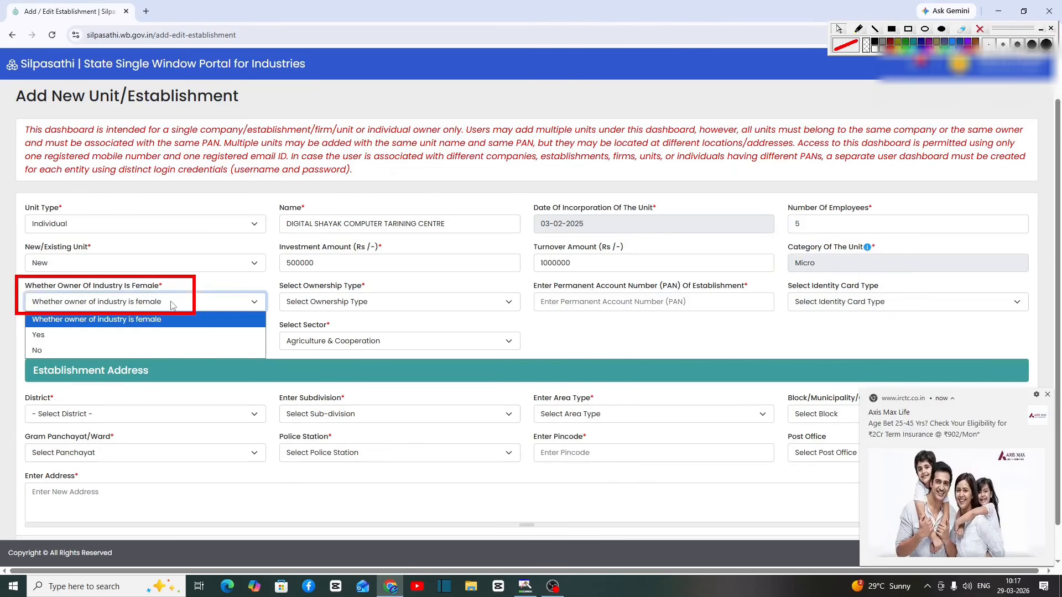
left_click(146, 350)
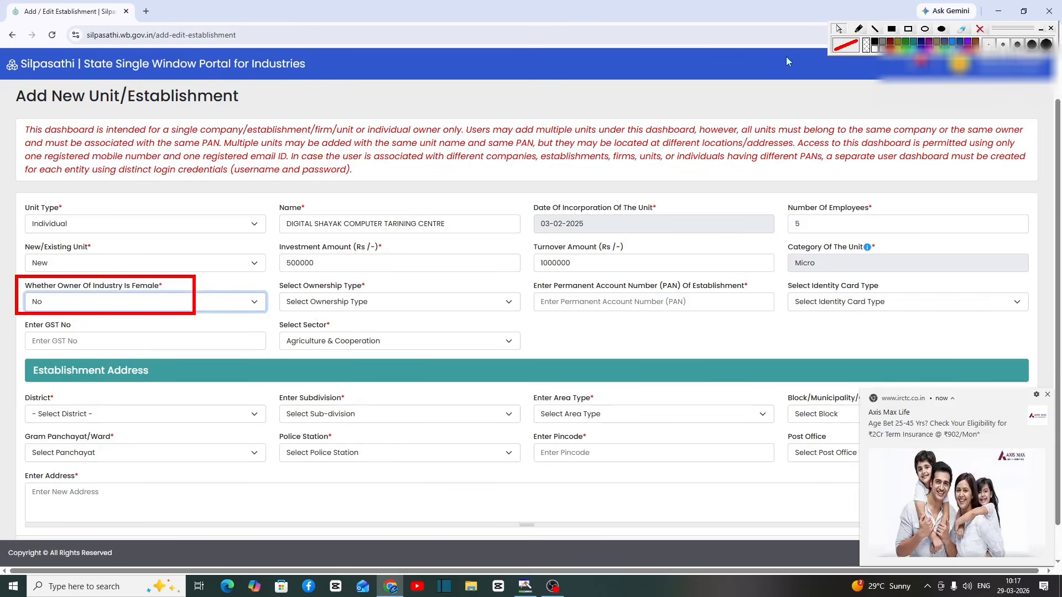
left_click(980, 28)
Mark the ownership fields and set the ownership type to Private with Proprietor as the ownership.
left_click(908, 29)
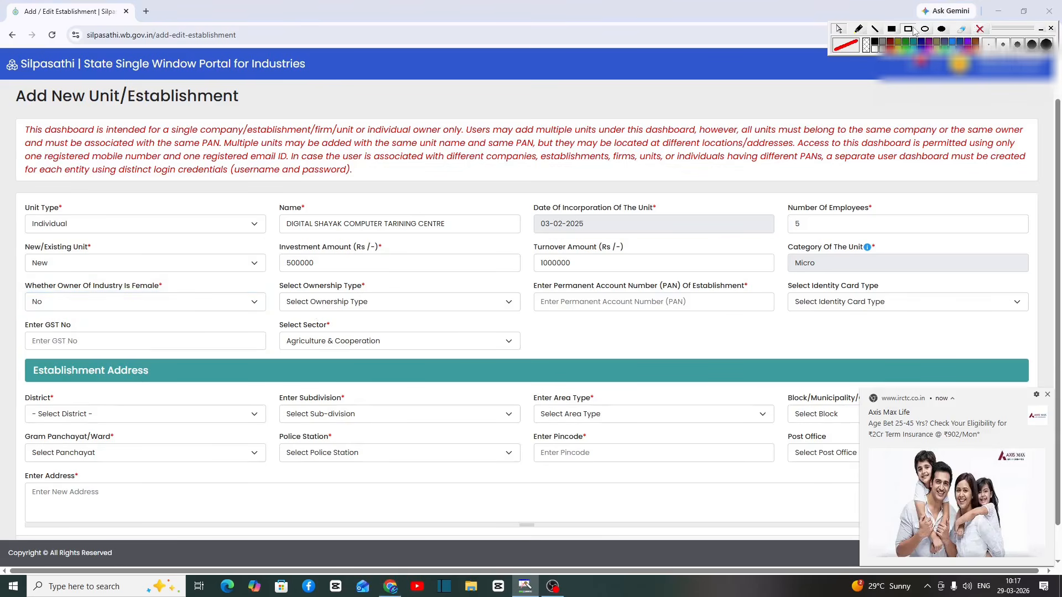
left_click_drag(269, 276, 452, 318)
left_click(412, 306)
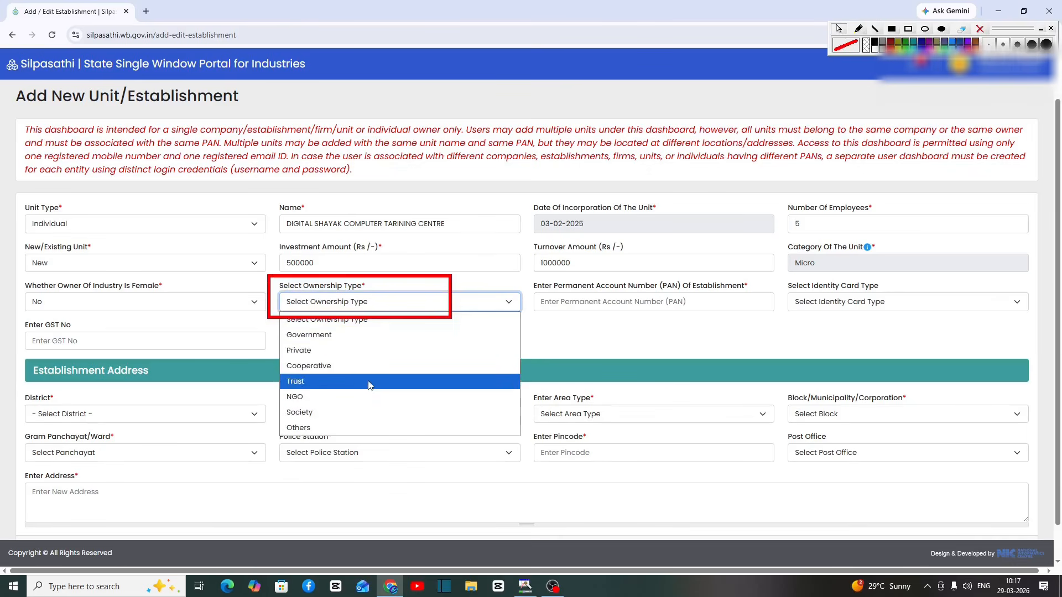
left_click(358, 349)
left_click(608, 302)
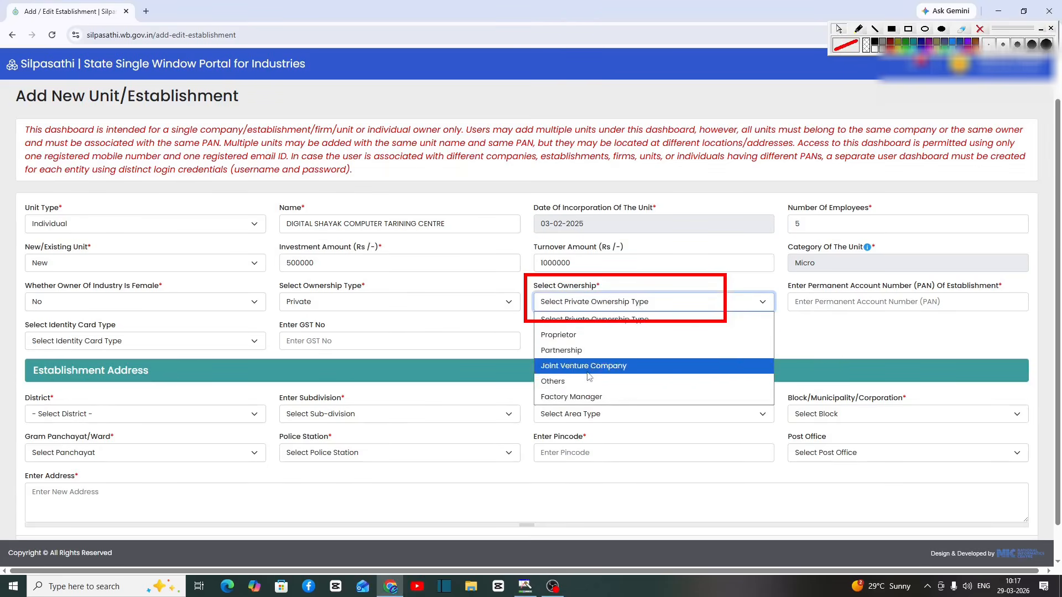
left_click(589, 341)
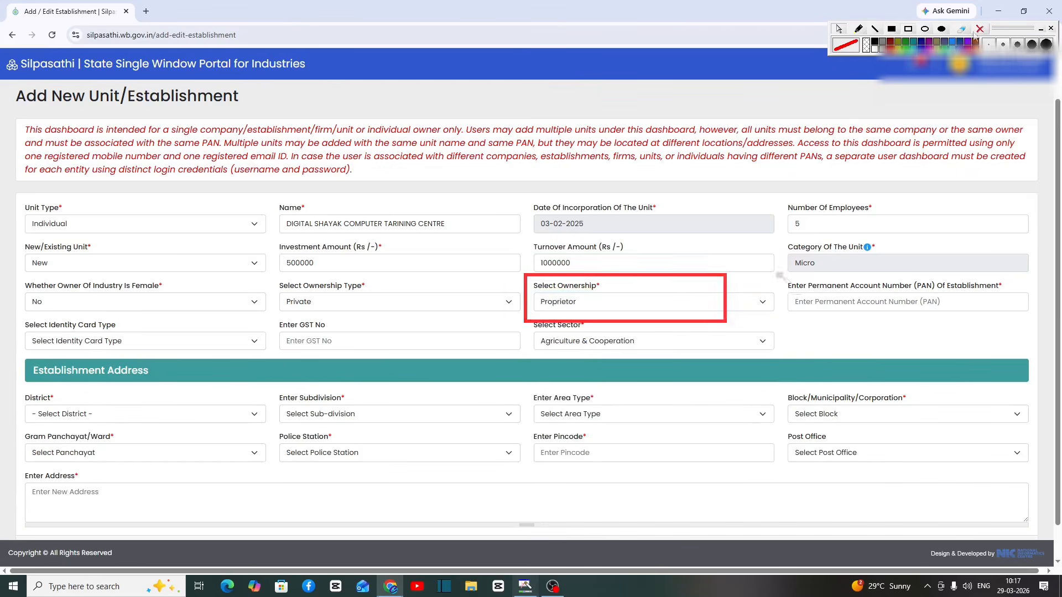
Outline the establishment's PAN field and look through the identity card types without choosing one.
mouse_move(776, 274)
left_mouse_down()
mouse_move(881, 308)
mouse_move(1032, 314)
left_mouse_up()
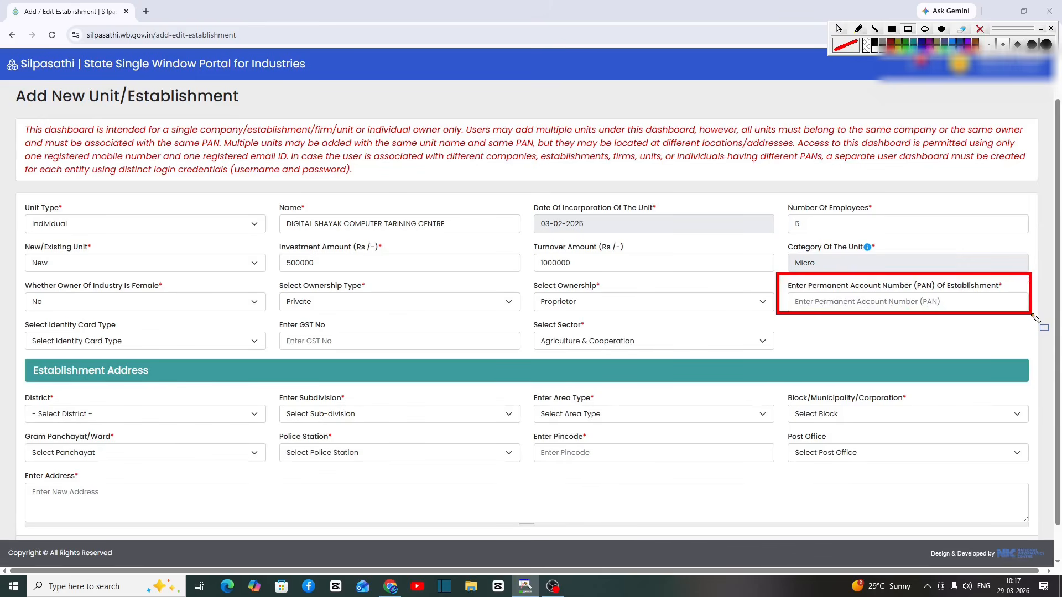
left_click(157, 344)
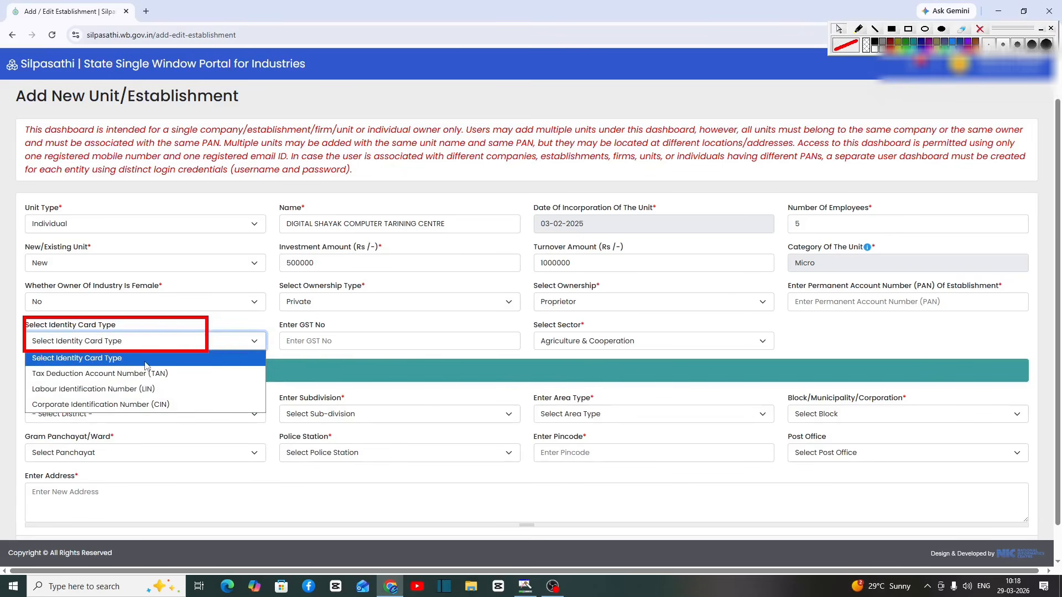
left_click(146, 361)
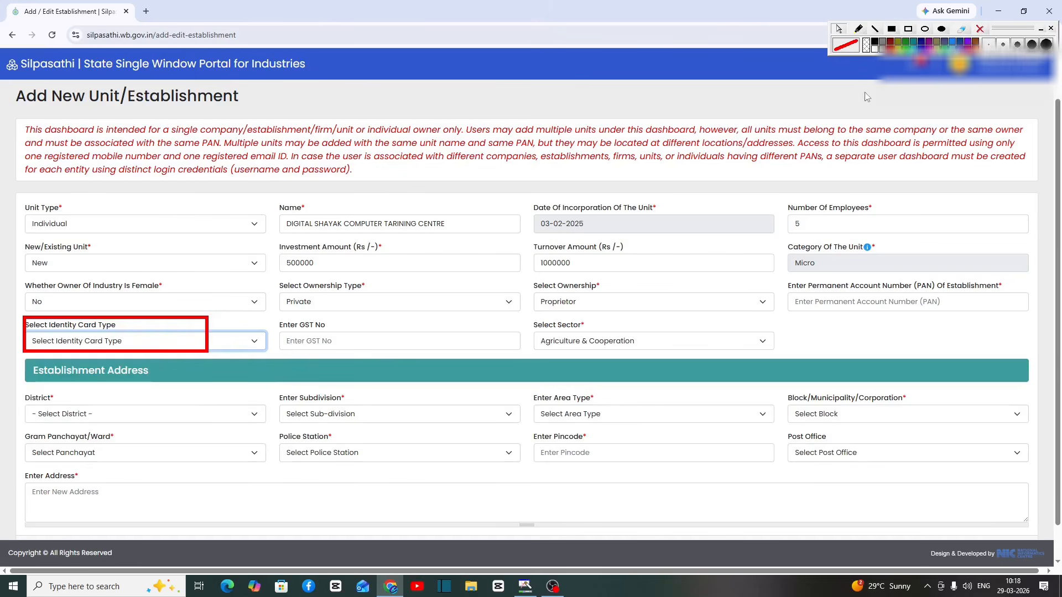
Outline the optional GST No field with a rectangle and clear the marking.
left_click(908, 29)
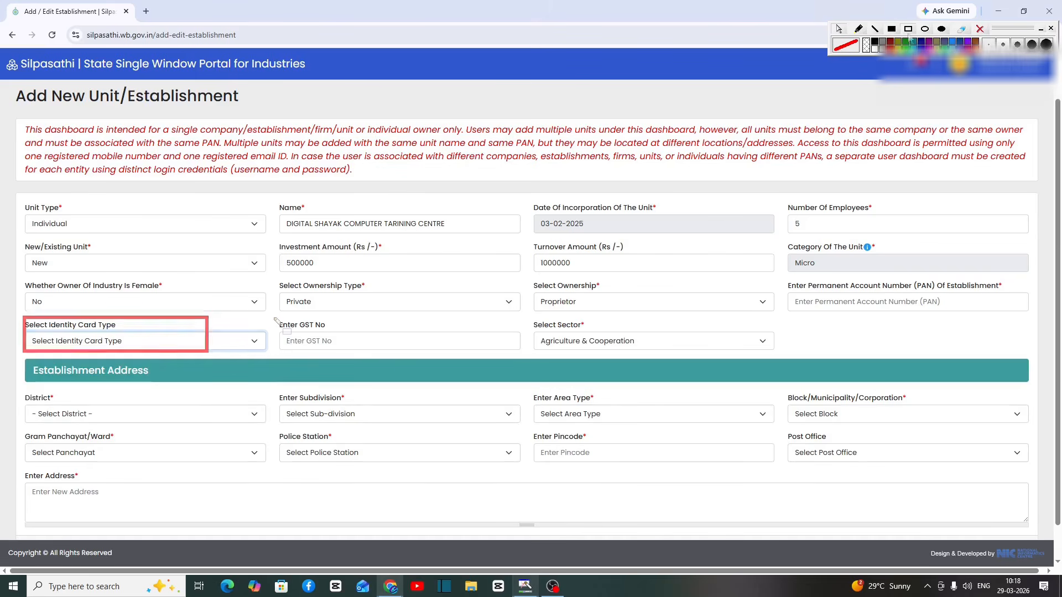
left_click_drag(273, 317, 406, 350)
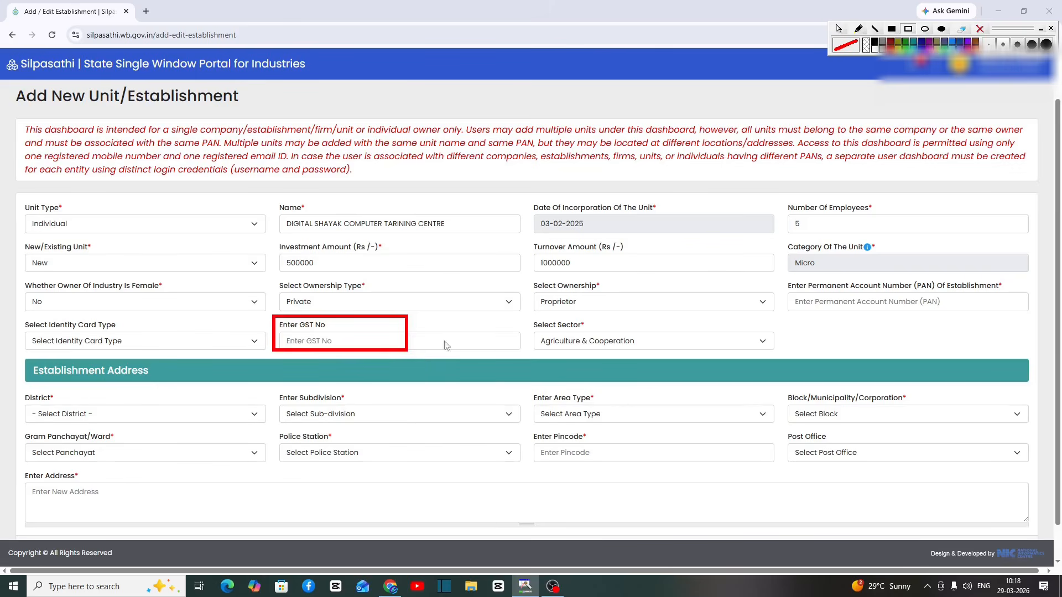
left_click(979, 28)
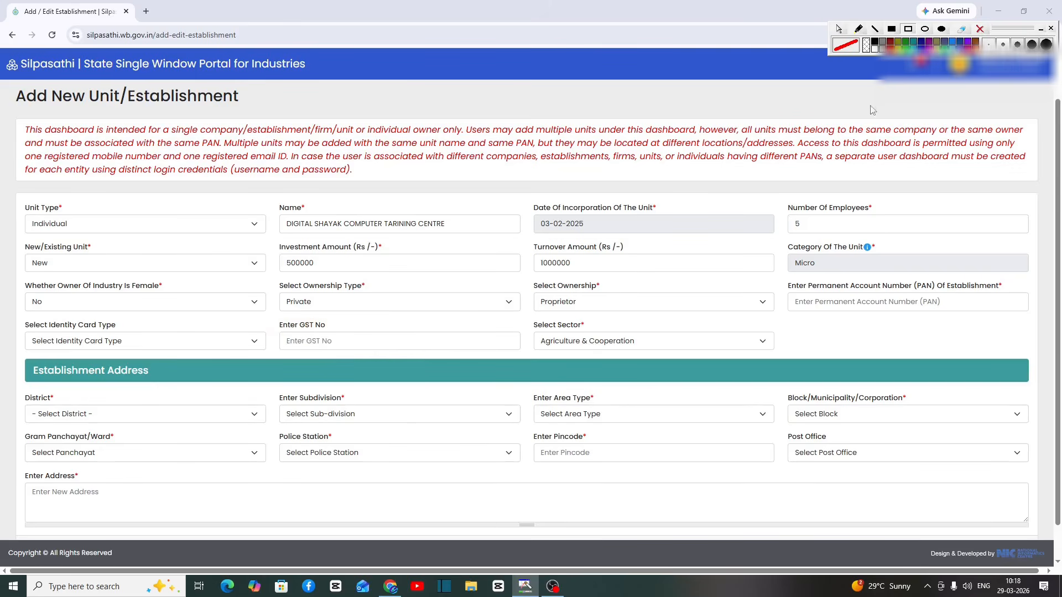
Set the sector to Education & Training and outline the Establishment Address heading.
left_click(688, 340)
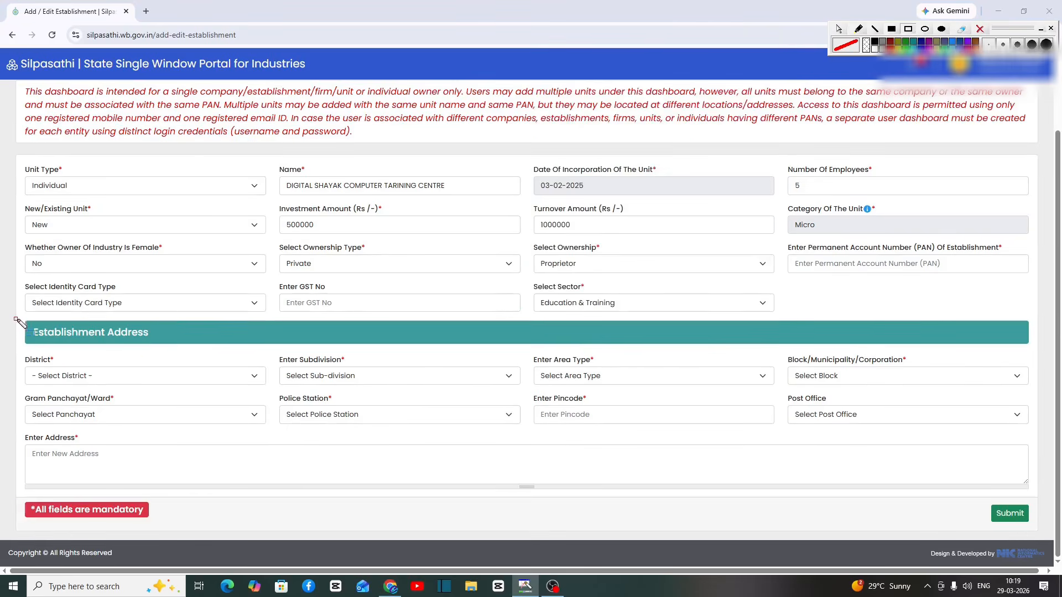
left_click_drag(16, 319, 169, 349)
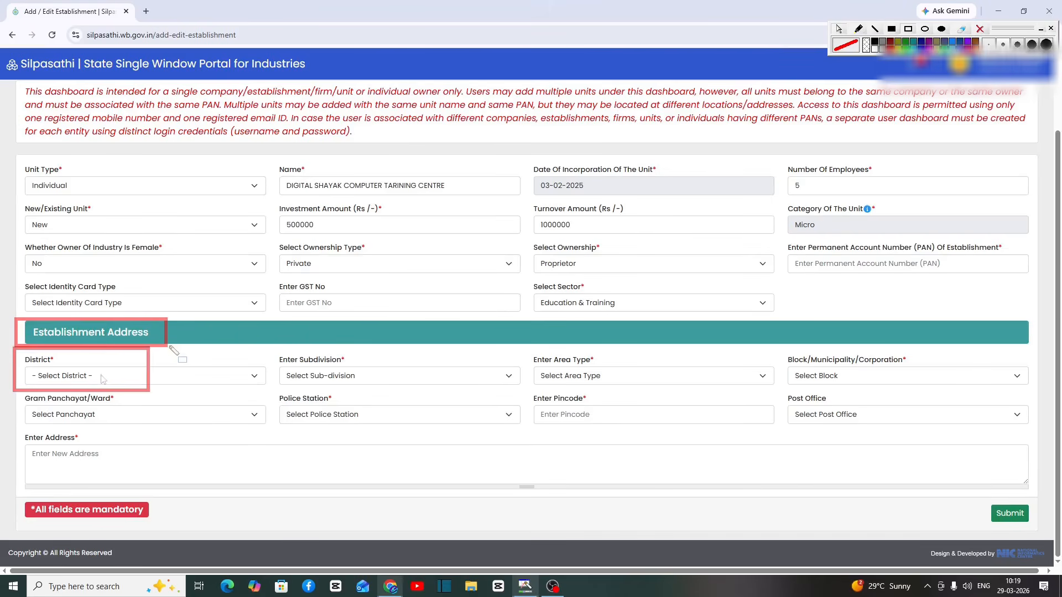
Set the establishment's district to Bankura and its subdivision to Bankura Sadar.
left_click(101, 379)
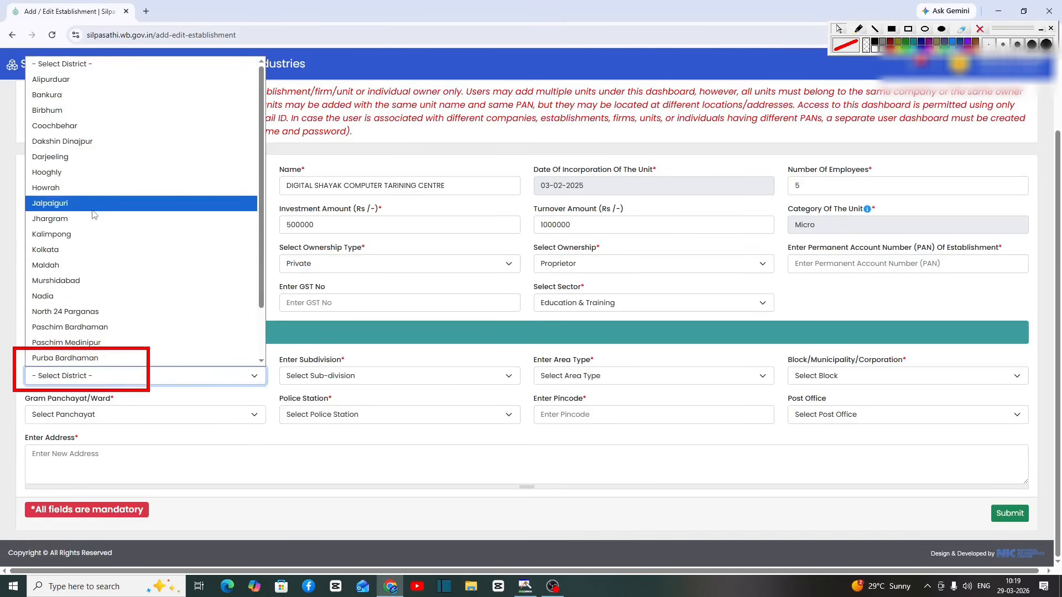
left_click(47, 95)
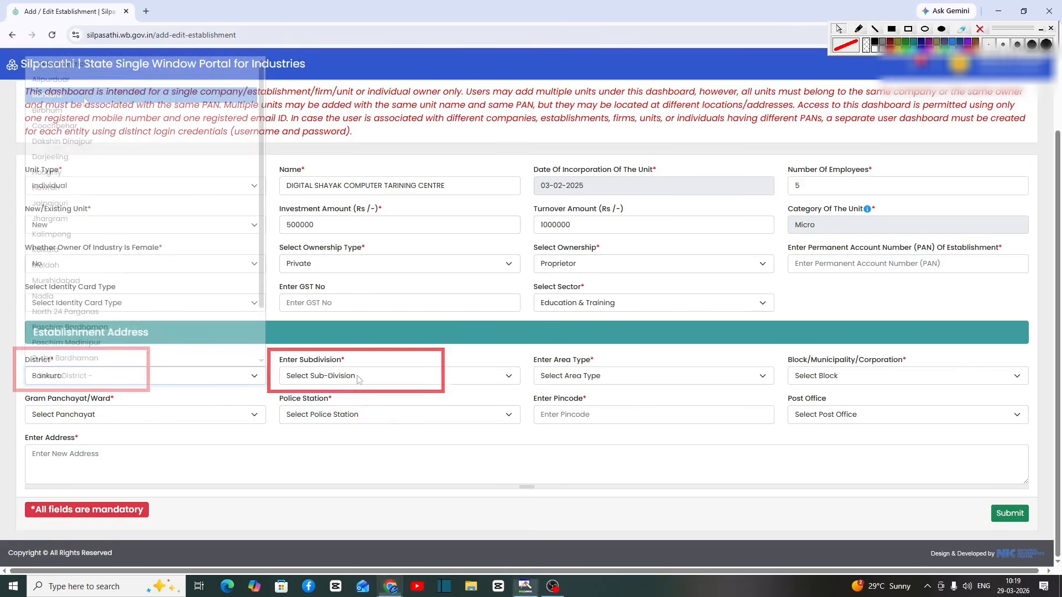
left_click(357, 376)
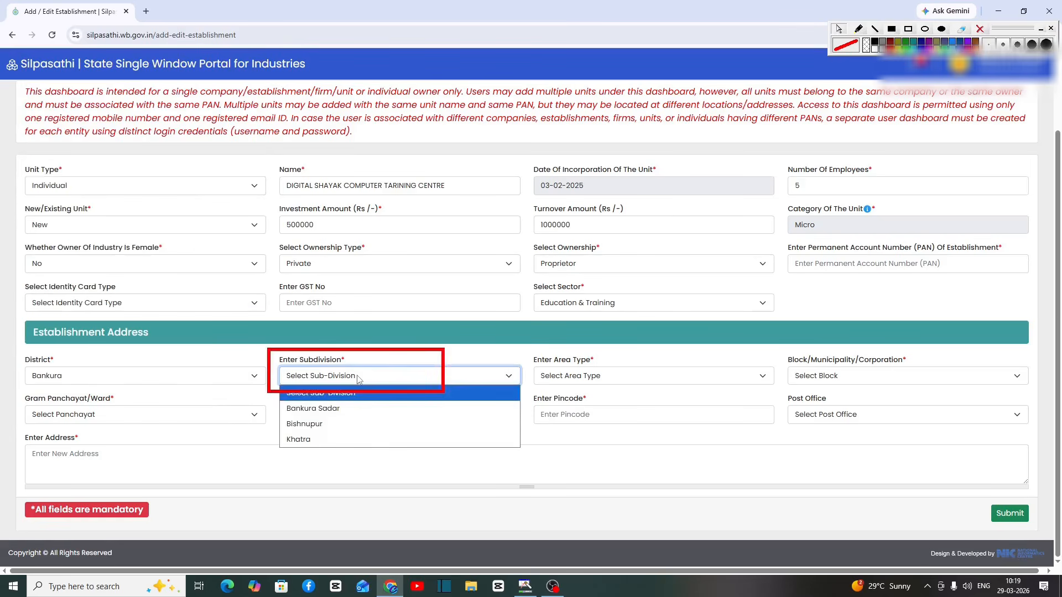
left_click(342, 412)
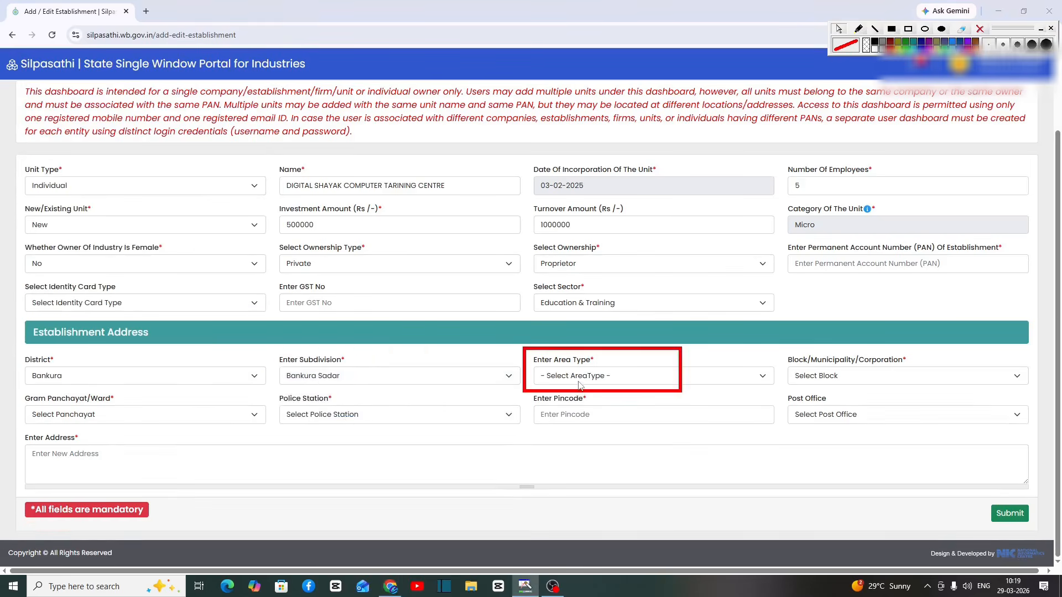
Set the area type to Block and choose Onda as the block.
left_click(580, 382)
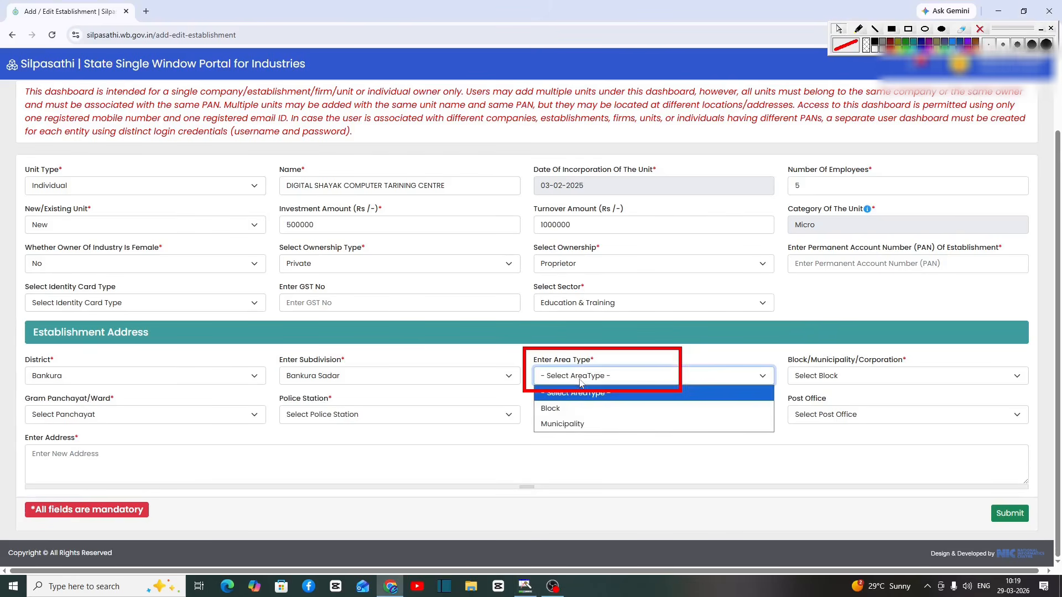
left_click(568, 409)
left_click(823, 377)
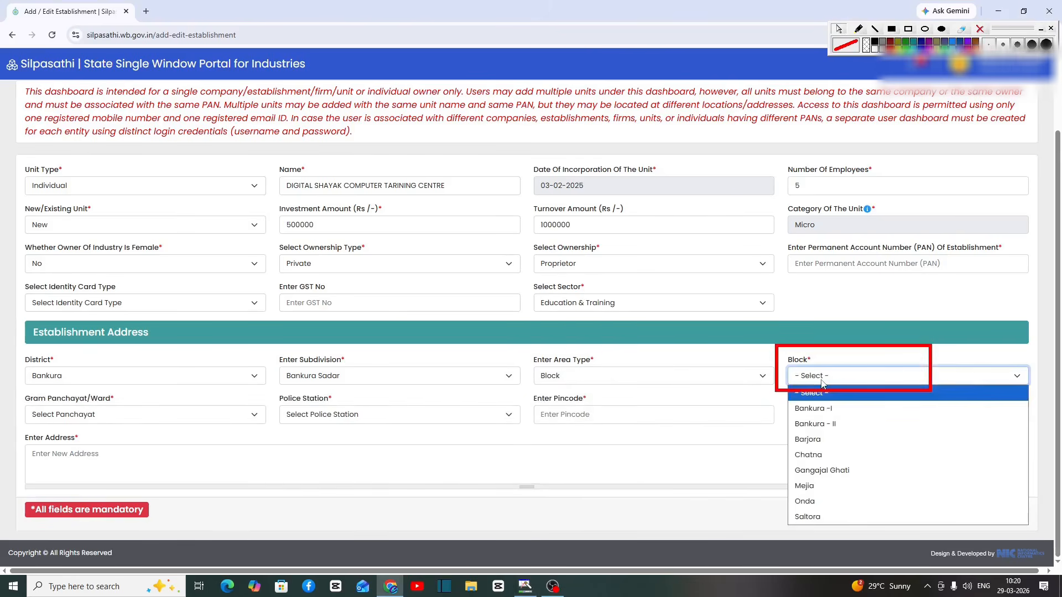
left_click(827, 499)
Look through the gram panchayat options and outline the police station, pincode, post office and address fields.
left_click(83, 414)
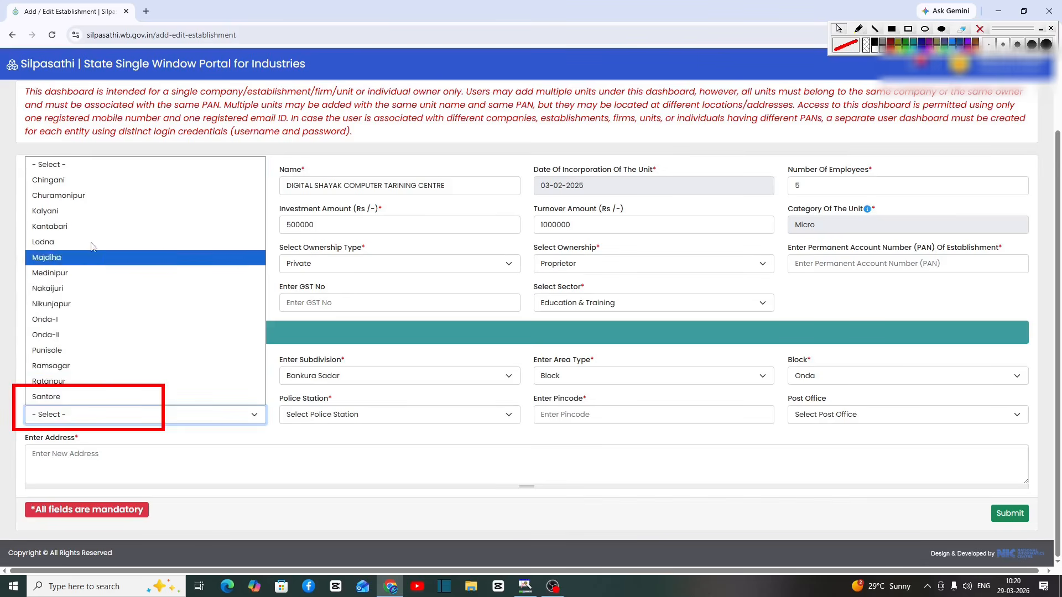
left_click_drag(269, 387, 426, 441)
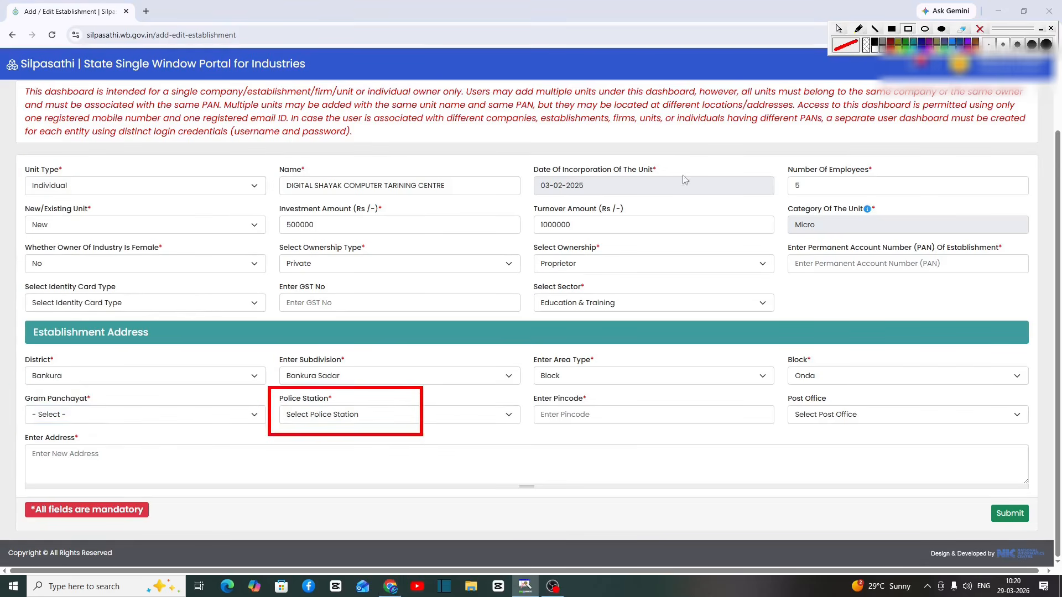
left_click_drag(524, 390, 667, 432)
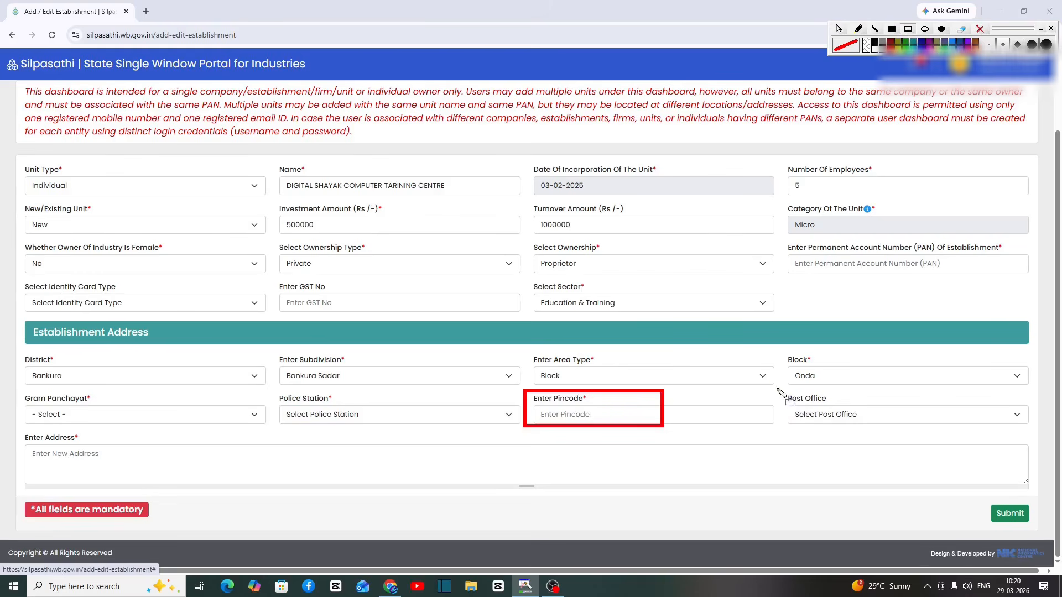
left_click_drag(774, 385, 910, 441)
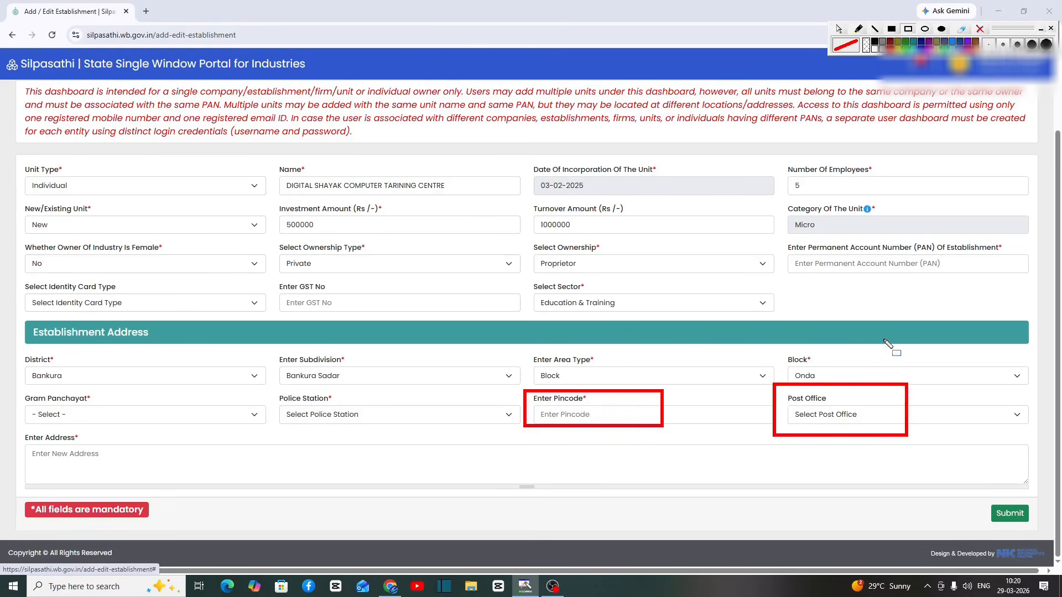
left_click(840, 32)
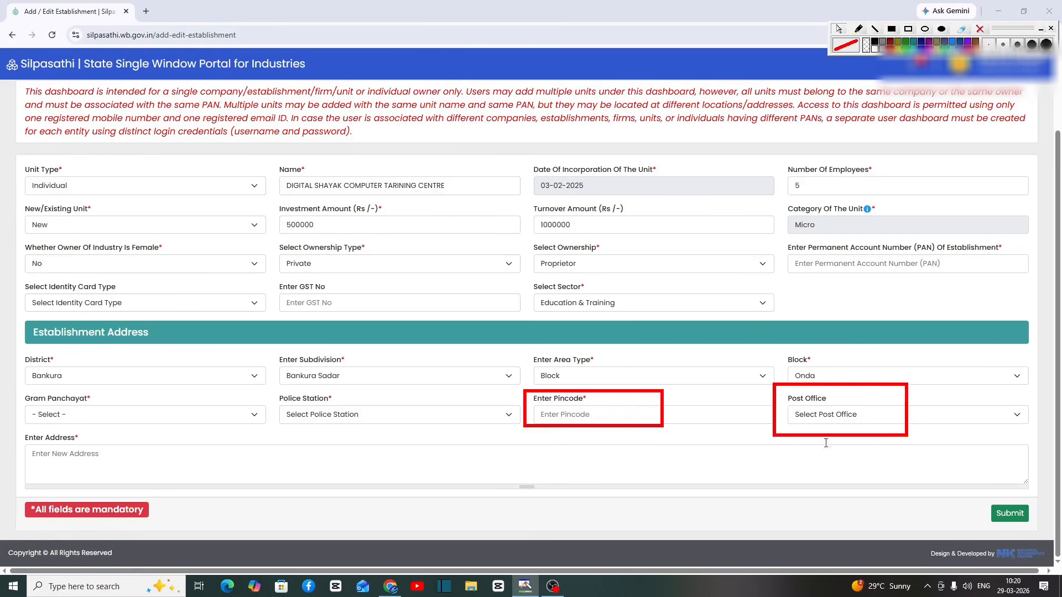
mouse_move(21, 441)
left_mouse_down()
mouse_move(270, 499)
mouse_move(322, 489)
left_mouse_up()
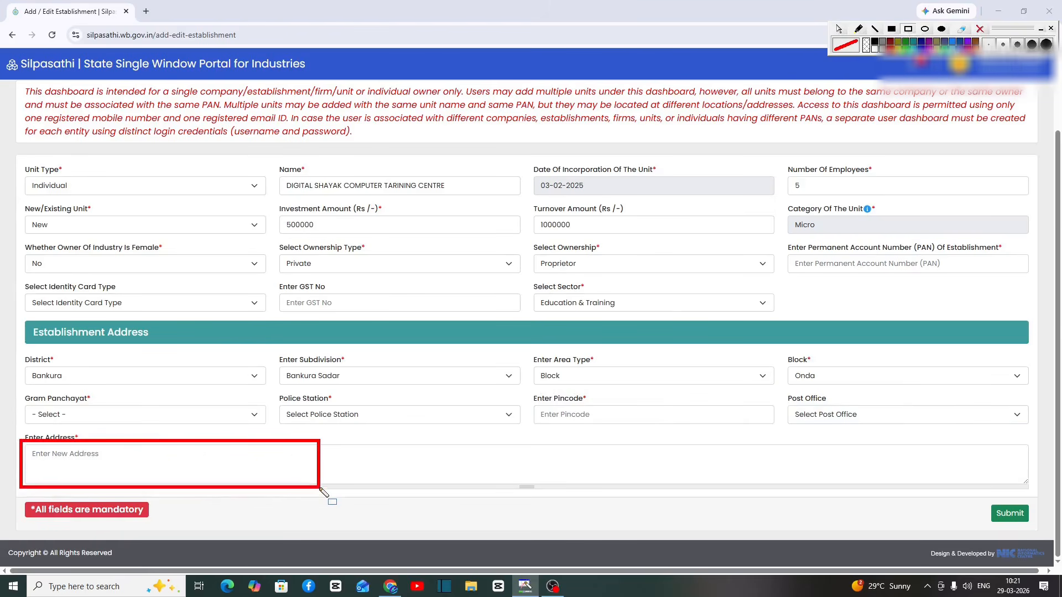
Outline the form's submit control, submit the new unit's details, and outline the confirmation message.
left_click_drag(969, 490, 1044, 541)
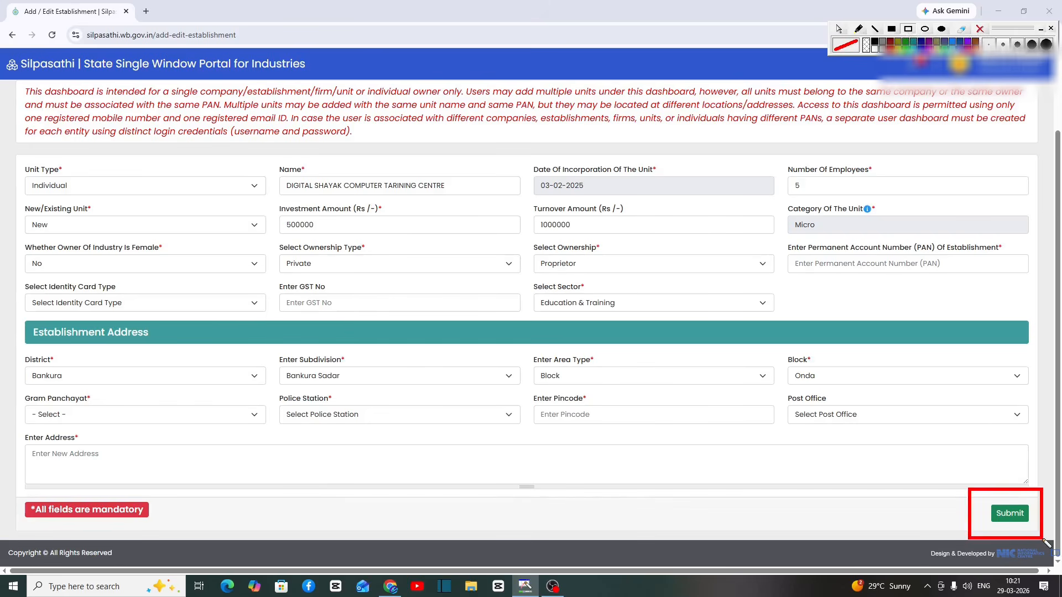
left_click(1010, 514)
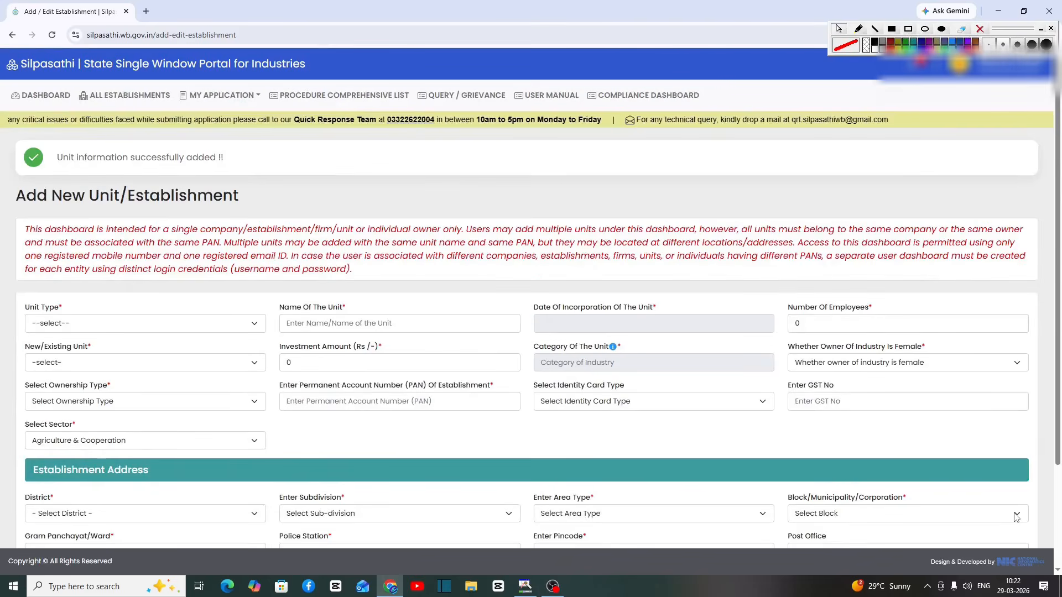
mouse_move(5, 139)
left_mouse_down()
mouse_move(159, 183)
mouse_move(254, 182)
left_mouse_up()
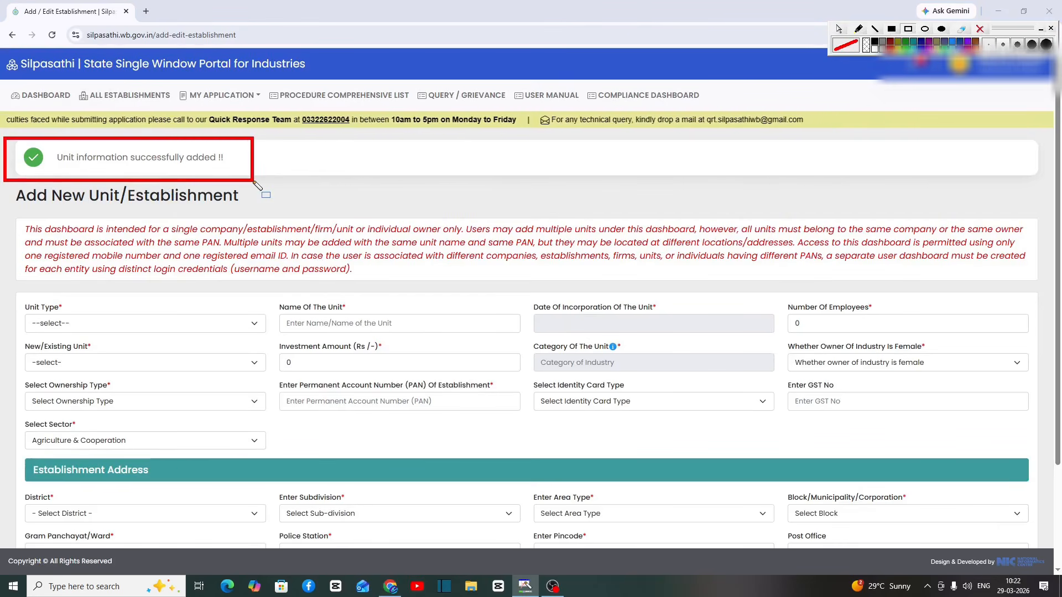
key("Escape")
Open the list of all establishments and start adding a new service for the unit in row 23.
left_click_drag(66, 83, 171, 103)
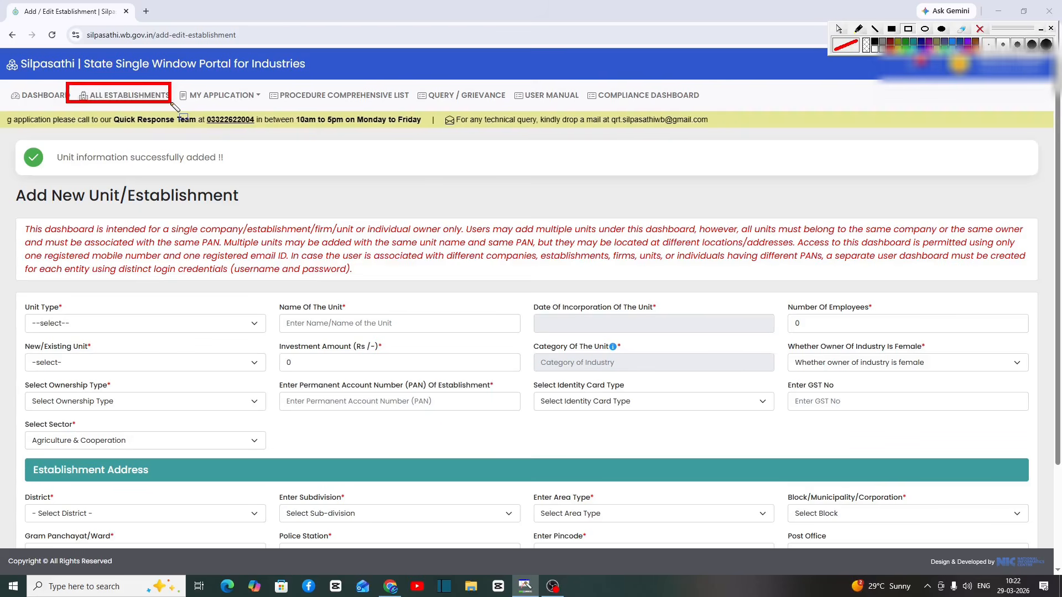
key("Escape")
left_click(119, 96)
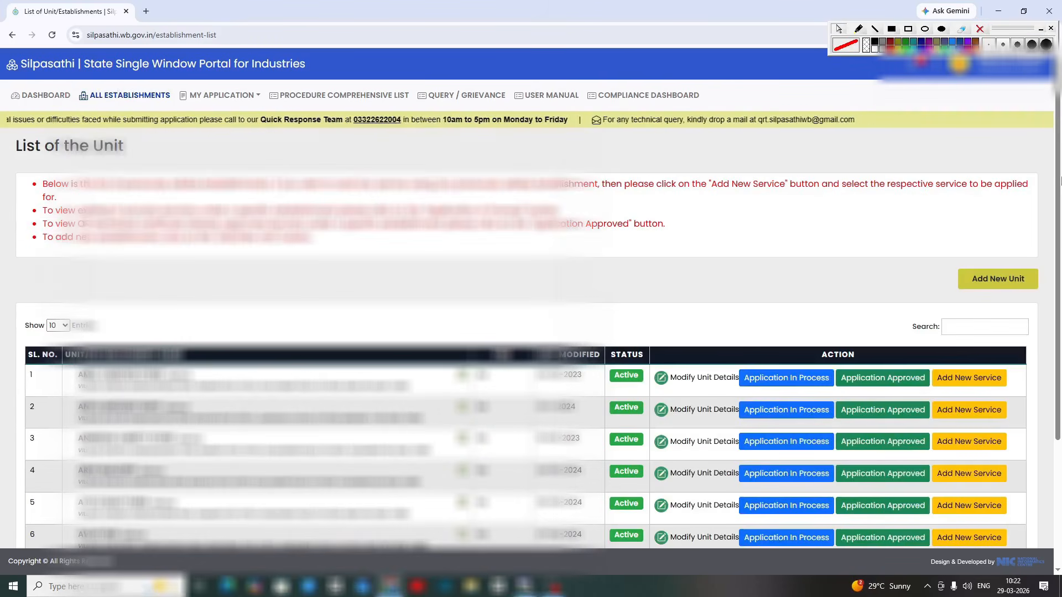
scroll(1059, 244, "down", 3)
mouse_move(18, 162)
left_mouse_down()
mouse_move(327, 339)
mouse_move(587, 512)
left_mouse_up()
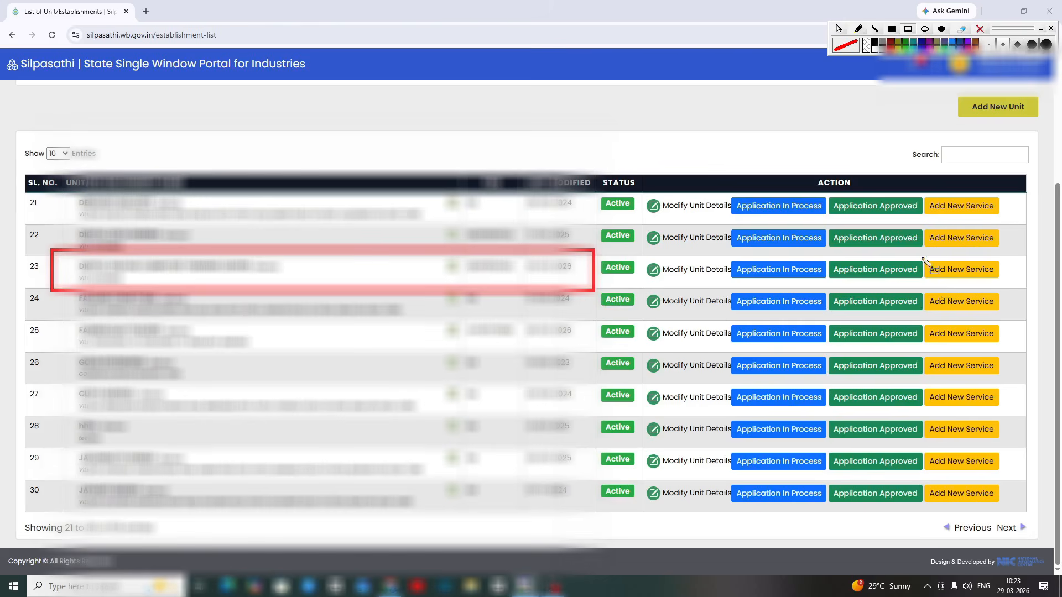
left_click_drag(921, 255, 1013, 277)
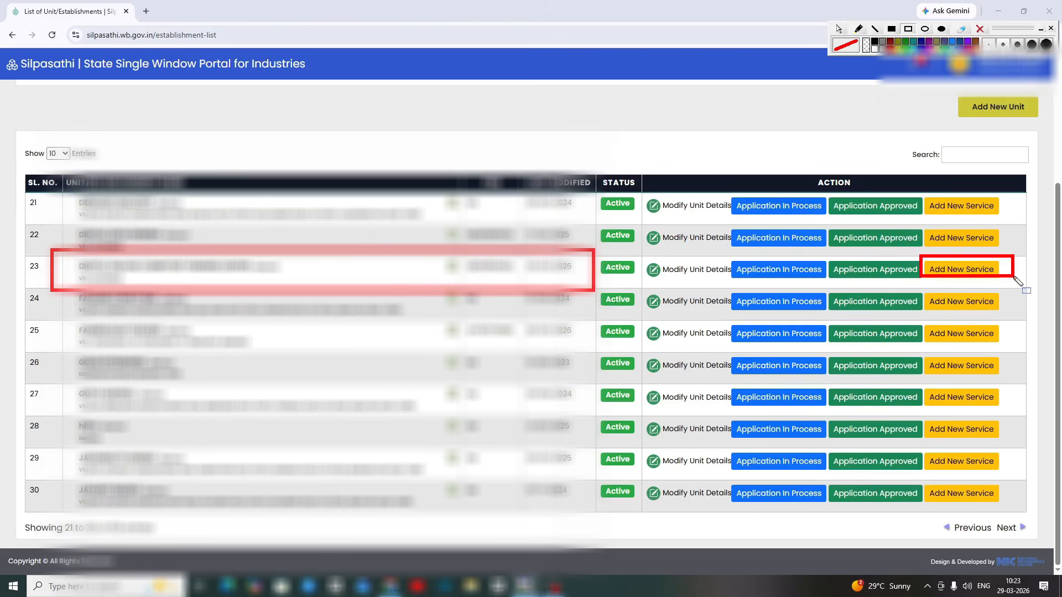
left_click(963, 273)
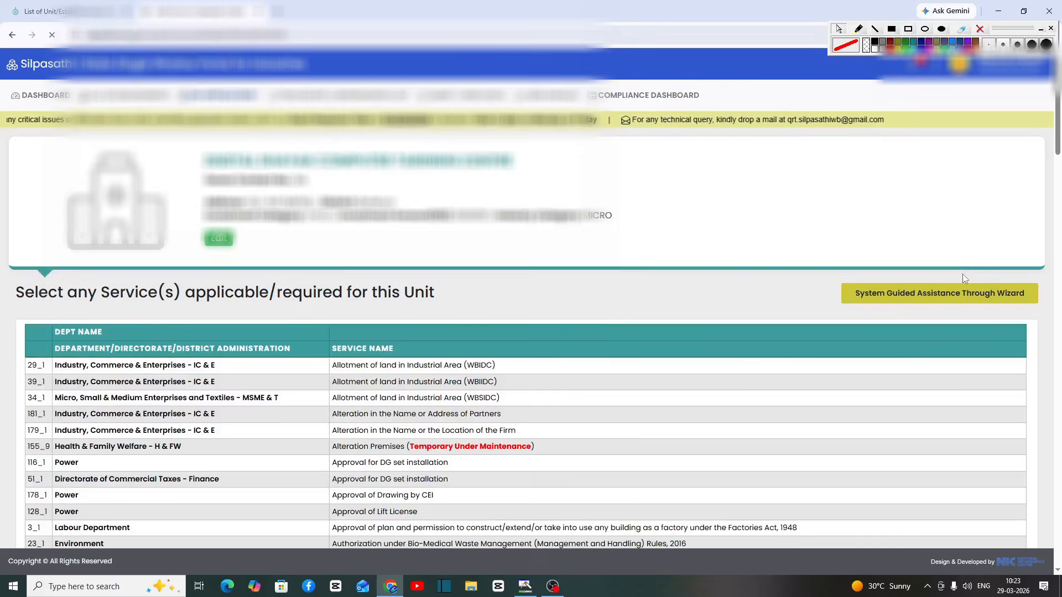
Filter the available services by the department Panchayats & Rural Development - P & RD.
scroll(1060, 207, "down", 1)
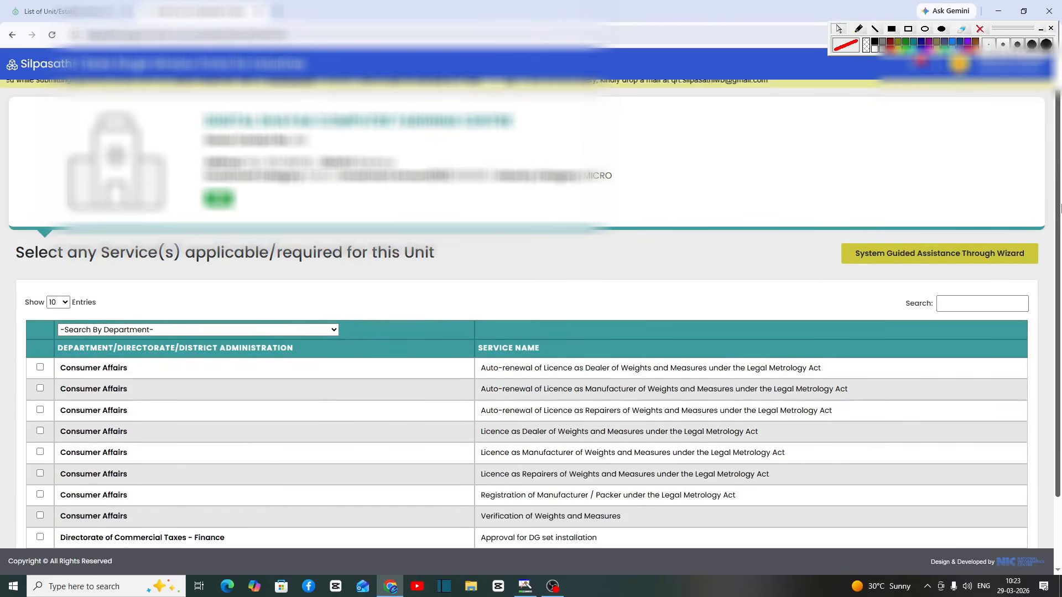
left_click_drag(37, 287, 341, 313)
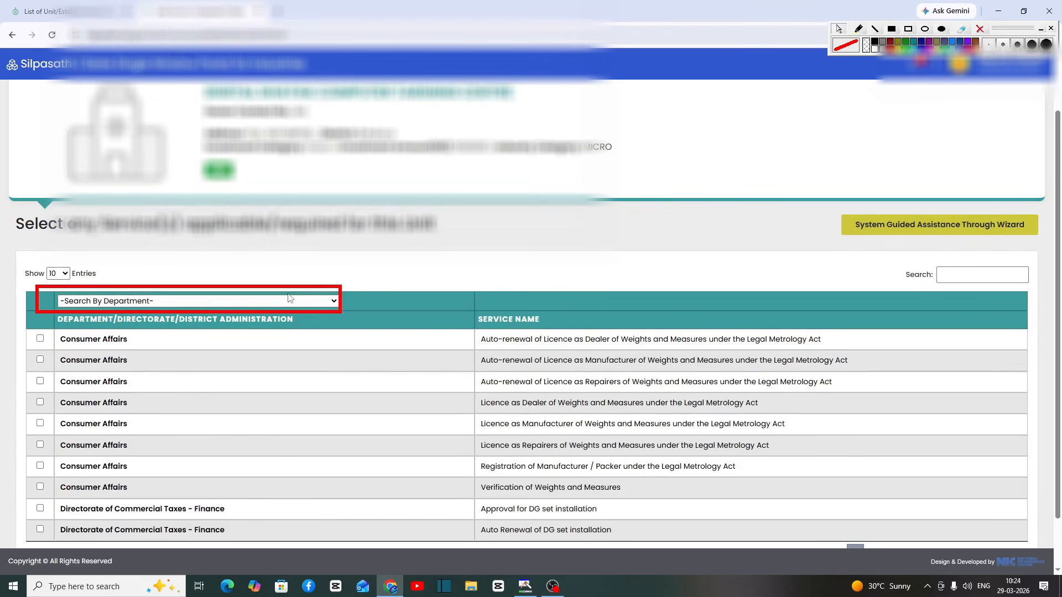
left_click(290, 300)
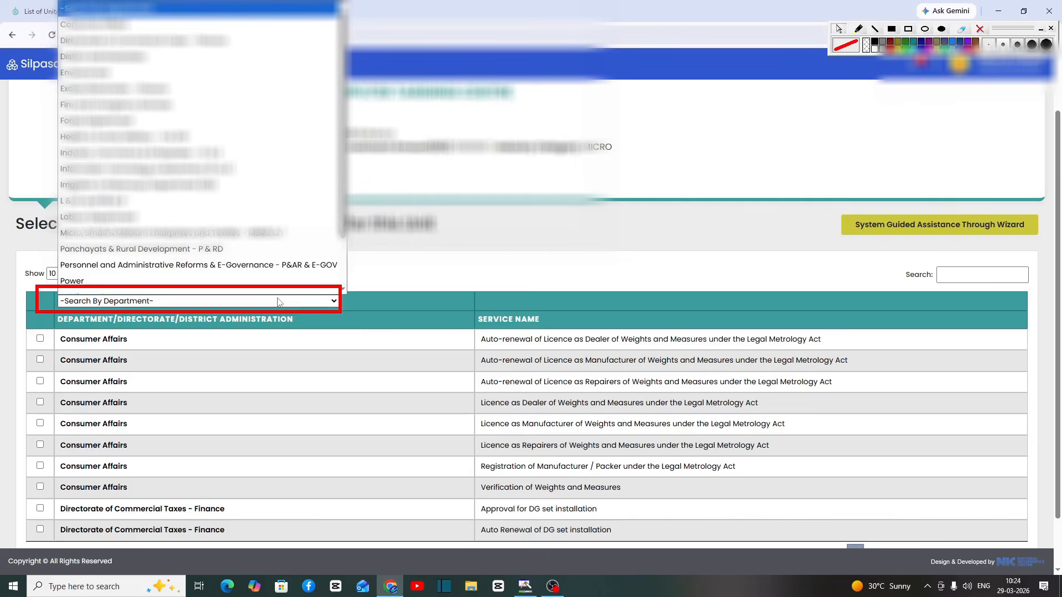
left_click(280, 303)
left_click(280, 303)
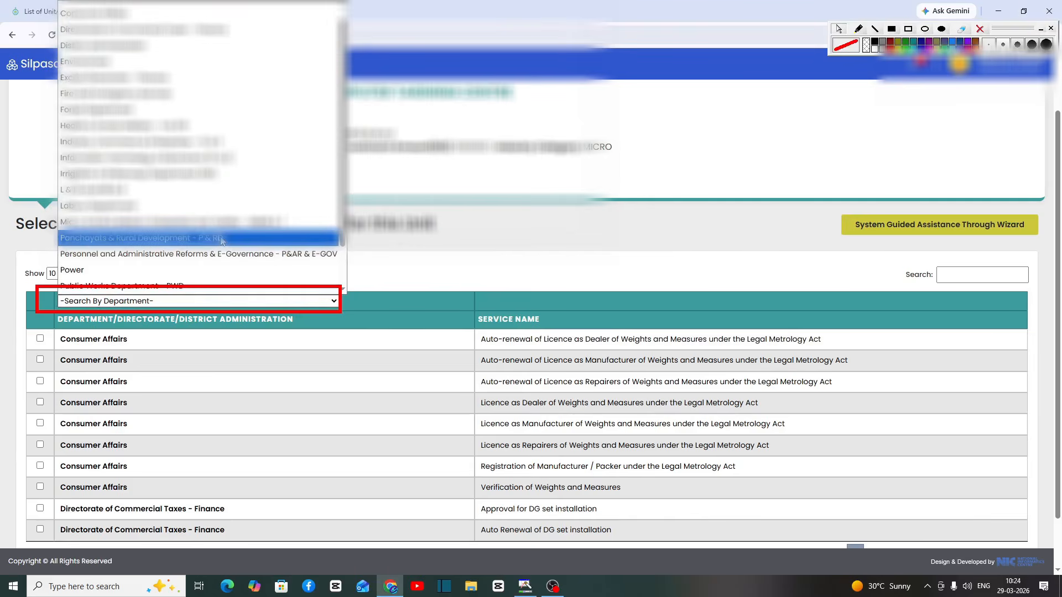
left_click(222, 242)
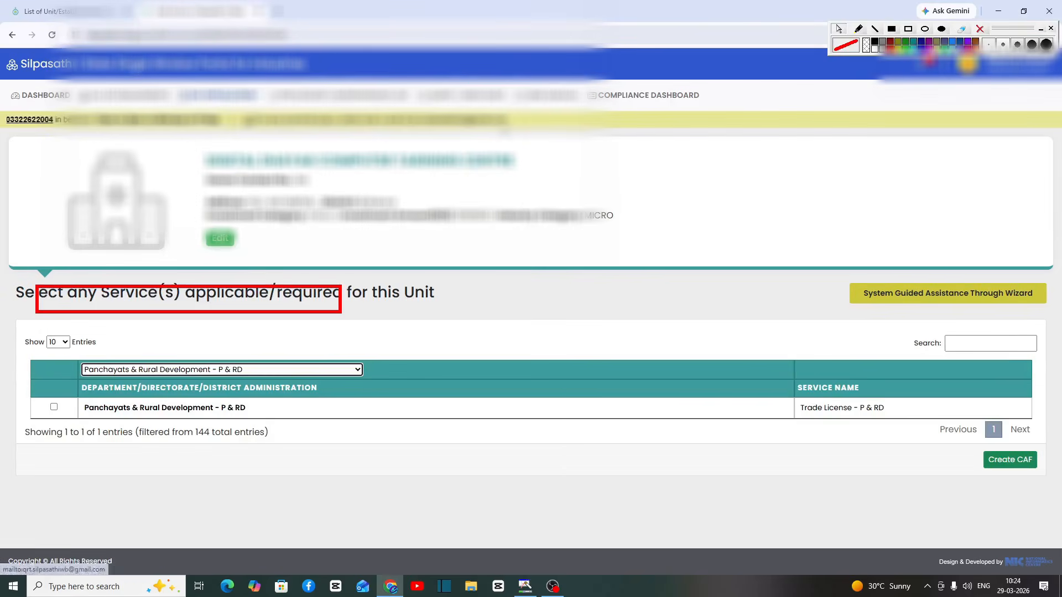
Select the Trade License - P & RD service and create the common application form for it.
left_click(908, 29)
left_click_drag(64, 425, 67, 428)
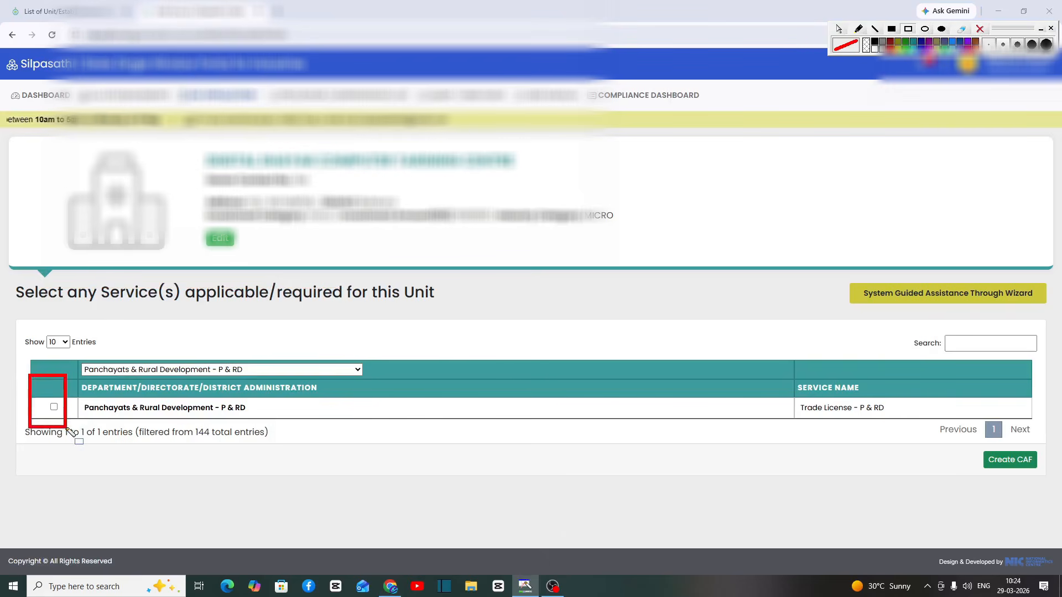
mouse_move(970, 442)
left_mouse_down()
mouse_move(1056, 484)
mouse_move(1044, 480)
left_mouse_up()
left_click(1015, 463)
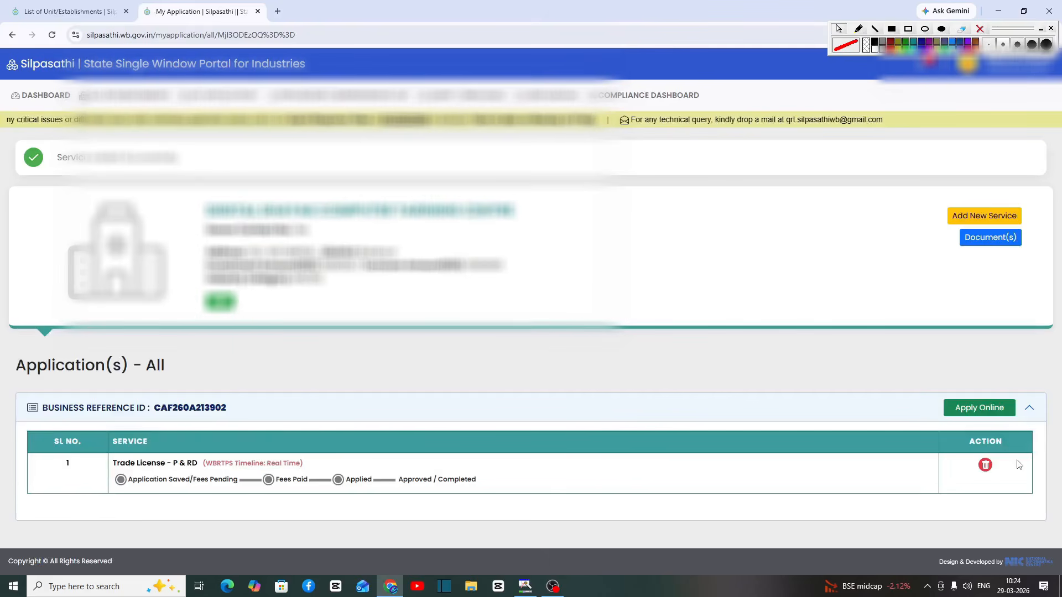
Outline the Trade License entry and its online application option, clear the outlines and start the online application.
left_click_drag(94, 432, 487, 497)
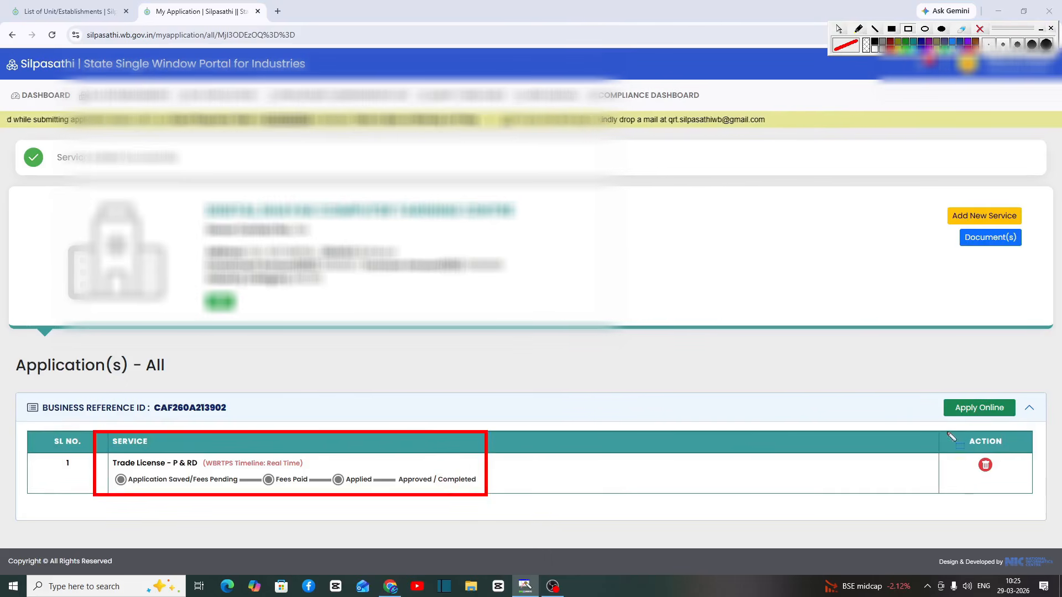
left_click_drag(932, 390, 1021, 425)
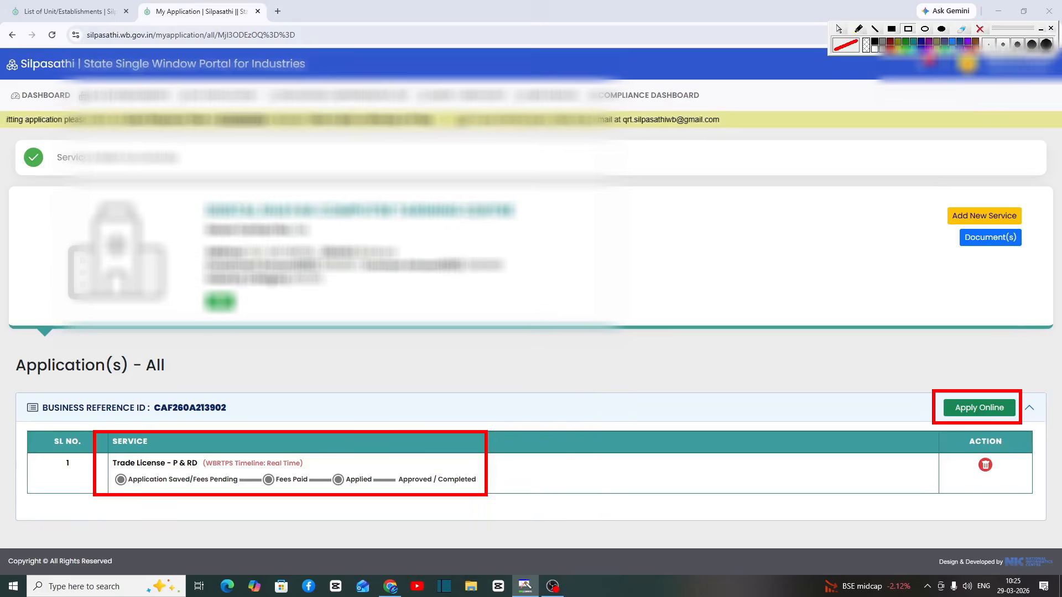
left_click(979, 28)
left_click(959, 412)
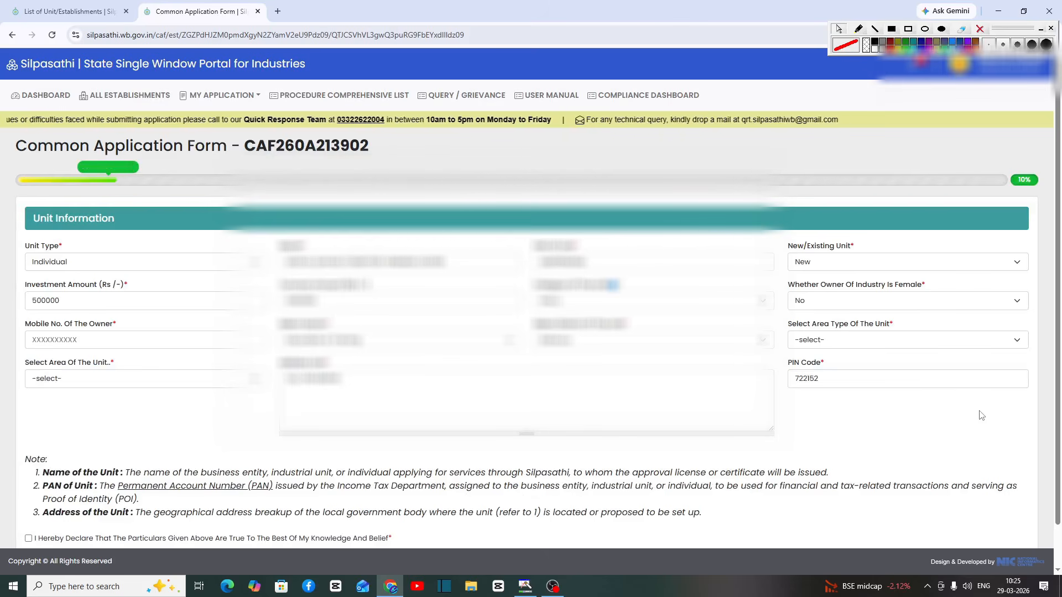
Complete the unit information with area type Block and area Onda, and save it to continue.
left_click_drag(17, 317, 151, 355)
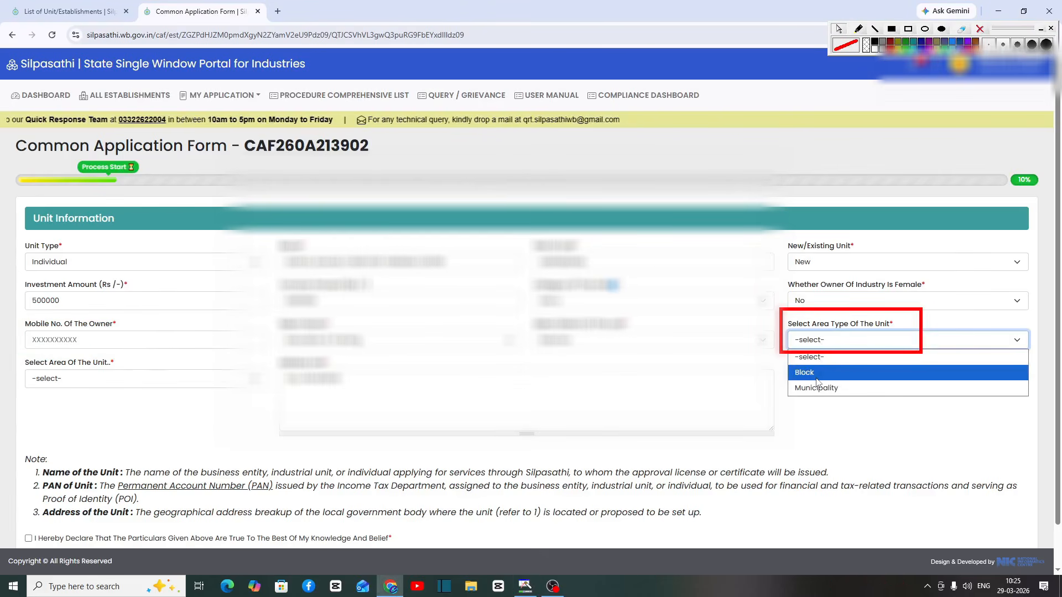
left_click(817, 378)
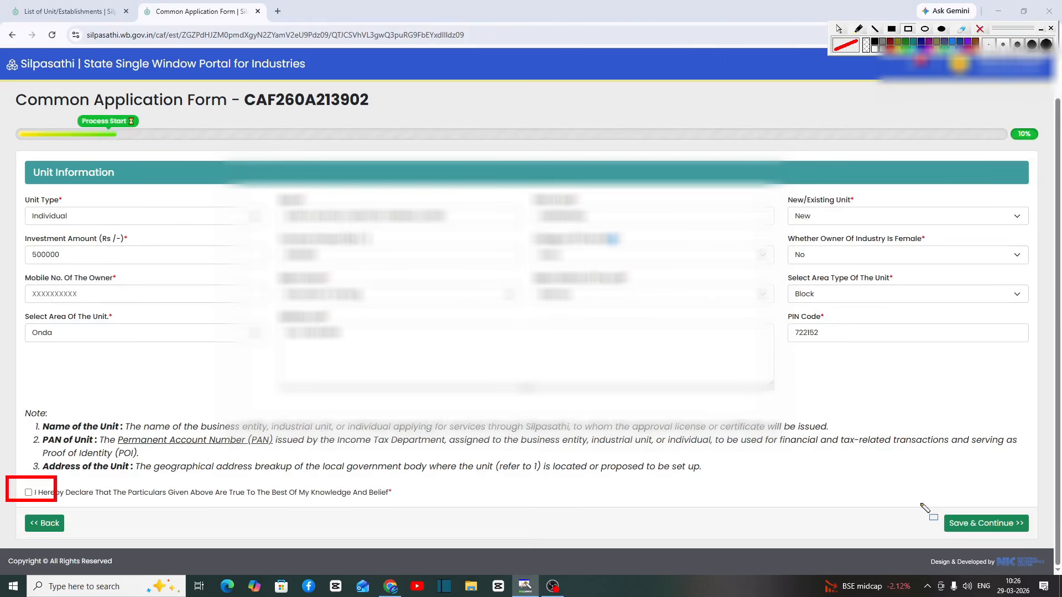
left_click_drag(926, 499, 1028, 539)
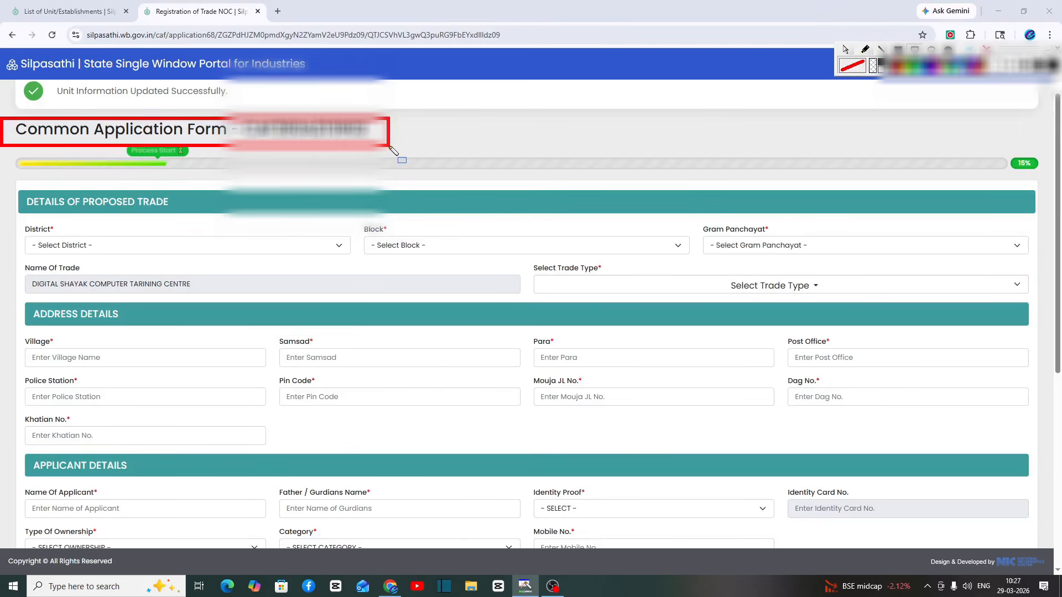
Set the proposed trade's district to BANKURA and its block to ONDA.
left_click_drag(7, 185, 178, 215)
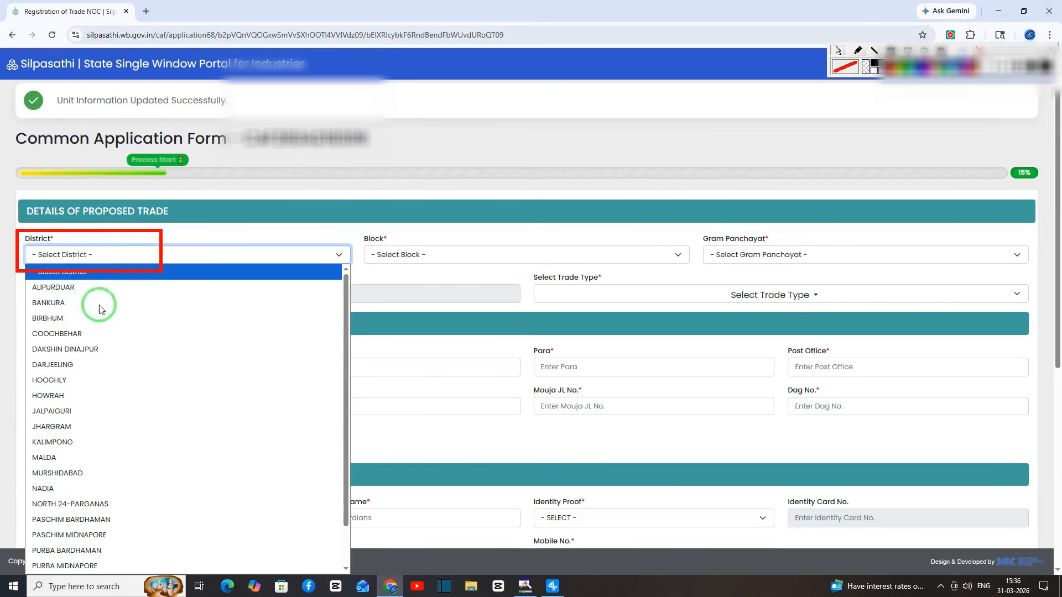
left_click(83, 303)
left_click(479, 253)
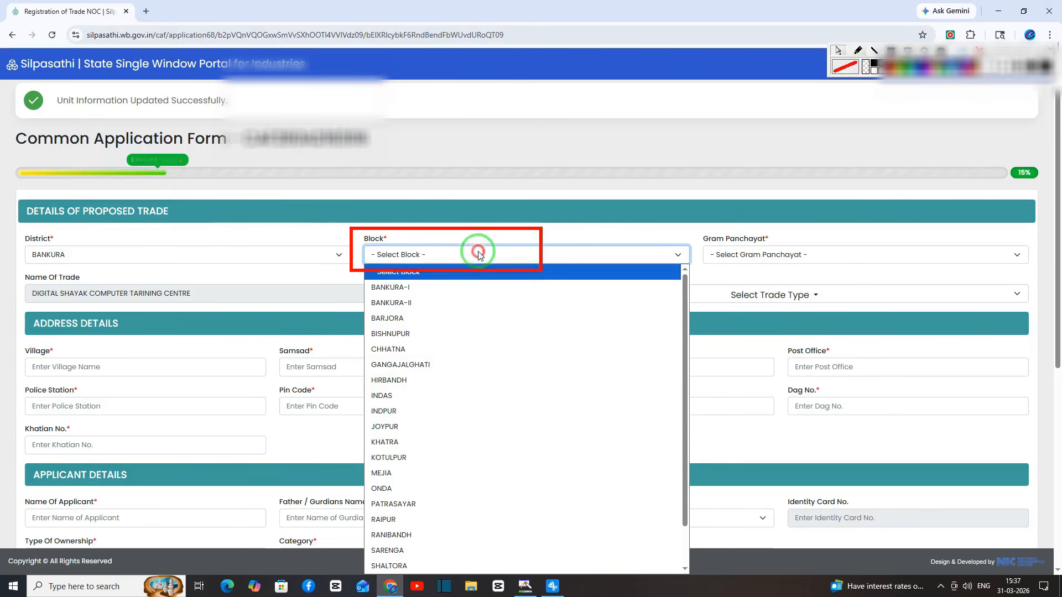
left_click(471, 489)
Outline the proposed trade's gram panchayat field and look through its options.
mouse_move(686, 220)
left_mouse_down()
mouse_move(822, 272)
mouse_move(861, 276)
left_mouse_up()
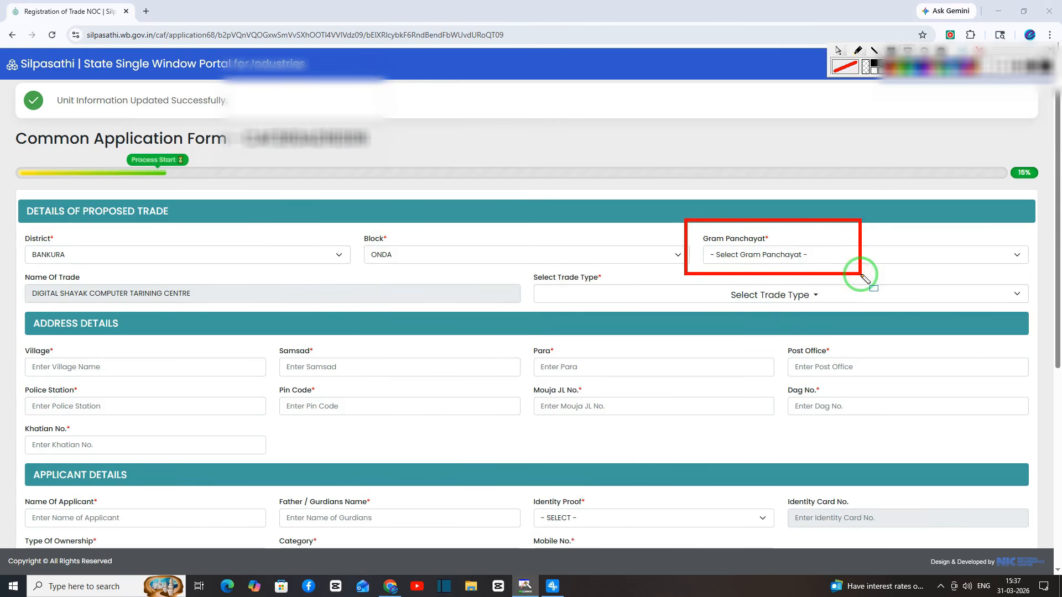
left_click(838, 50)
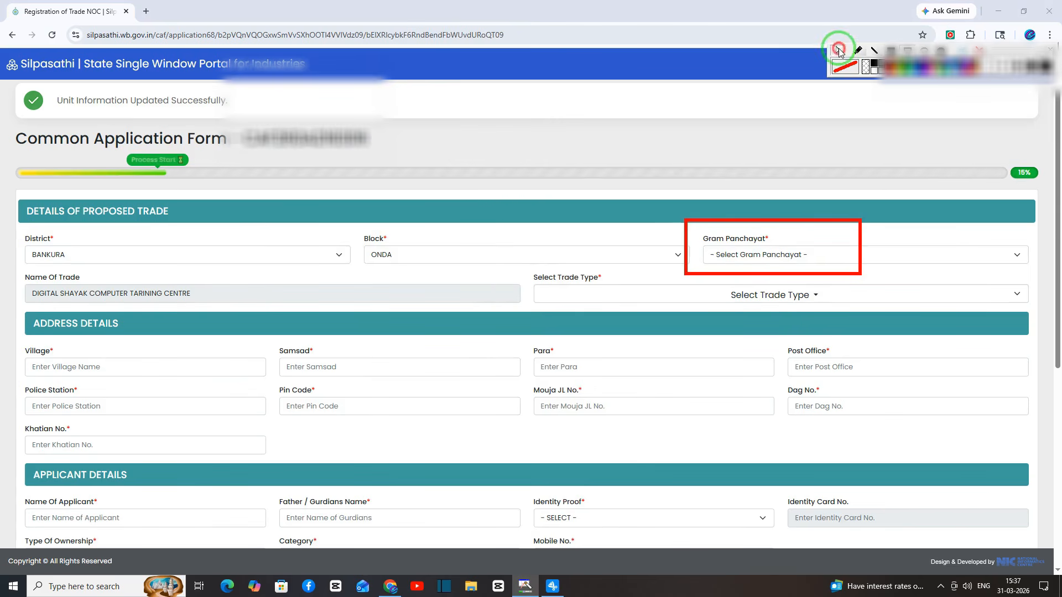
left_click(771, 250)
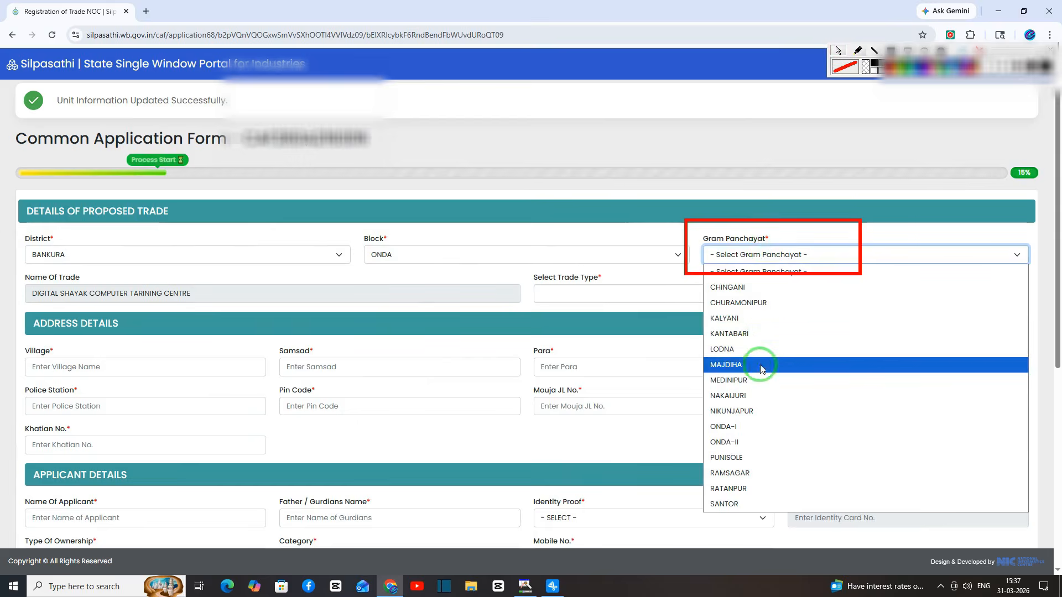
left_click(771, 254)
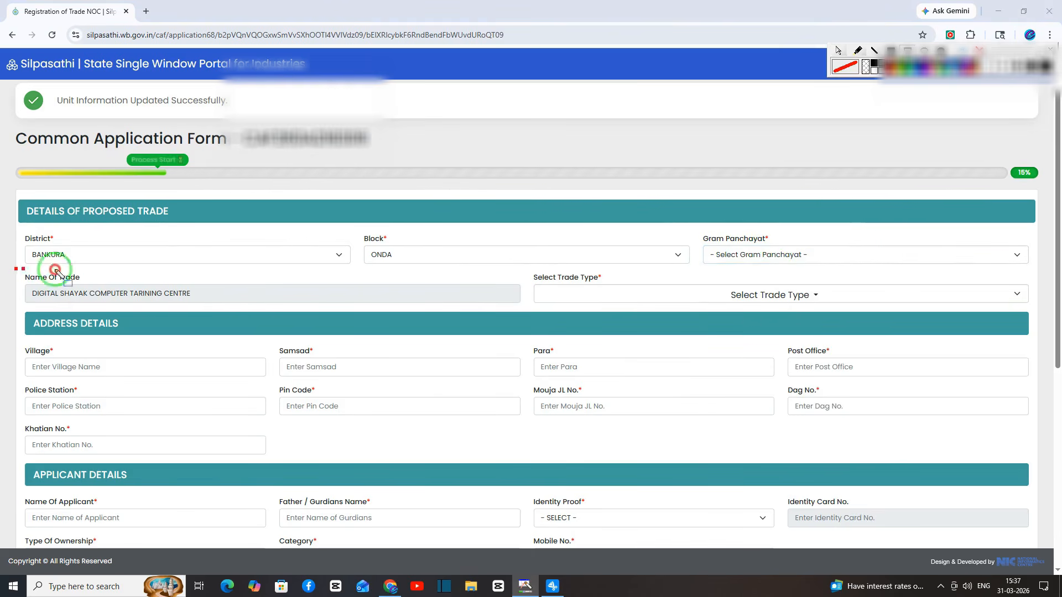
Outline the trade name and trade type fields, and set the trade type to COMPUTER TRAINING CENTRE.
left_click_drag(55, 271, 215, 320)
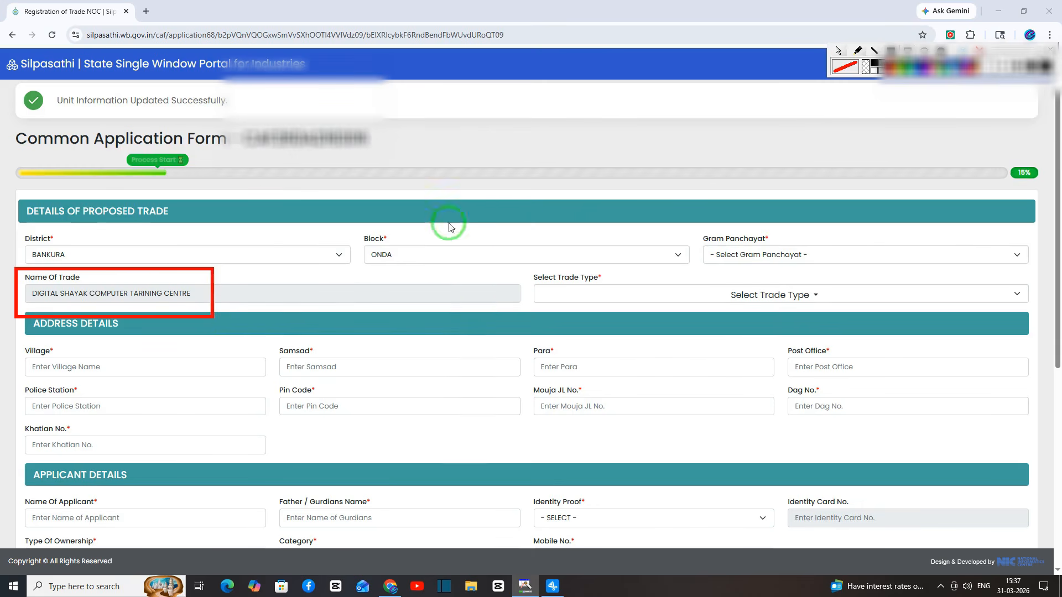
left_click(765, 293)
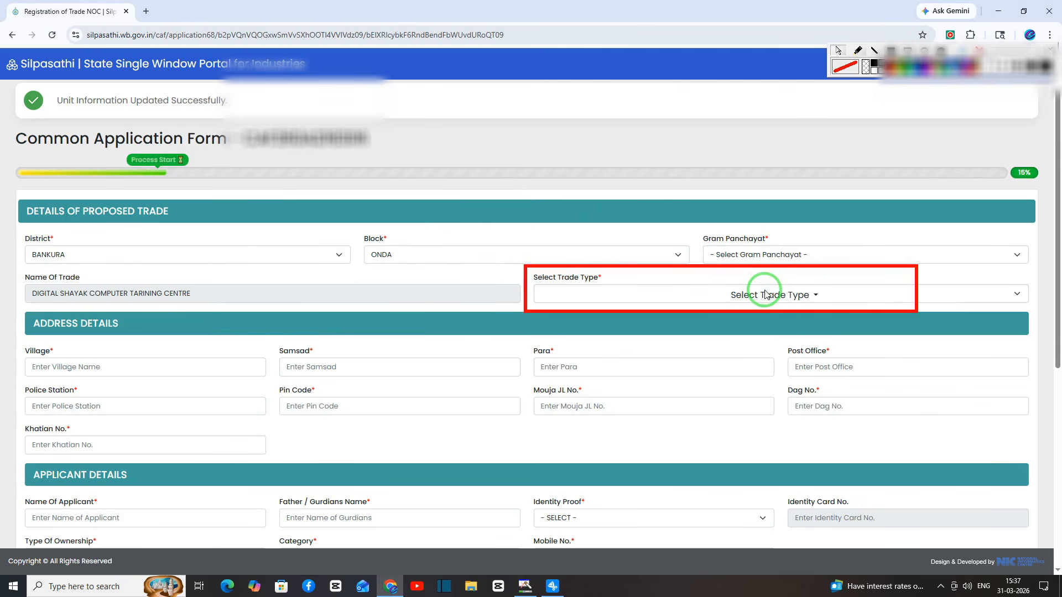
left_click(766, 293)
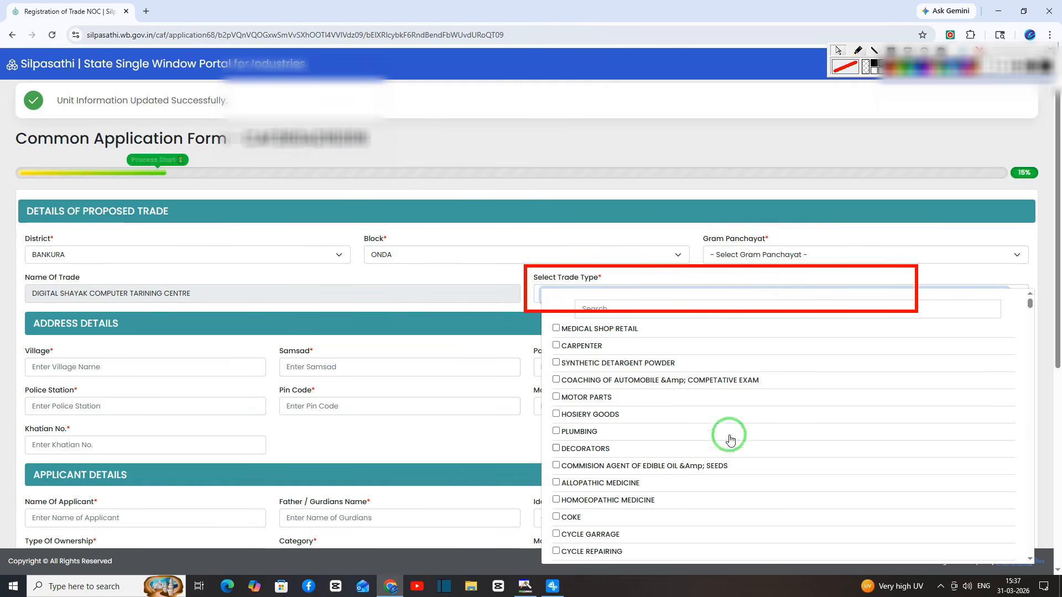
mouse_move(1028, 303)
left_mouse_down()
mouse_move(1029, 325)
mouse_move(1028, 291)
left_mouse_up()
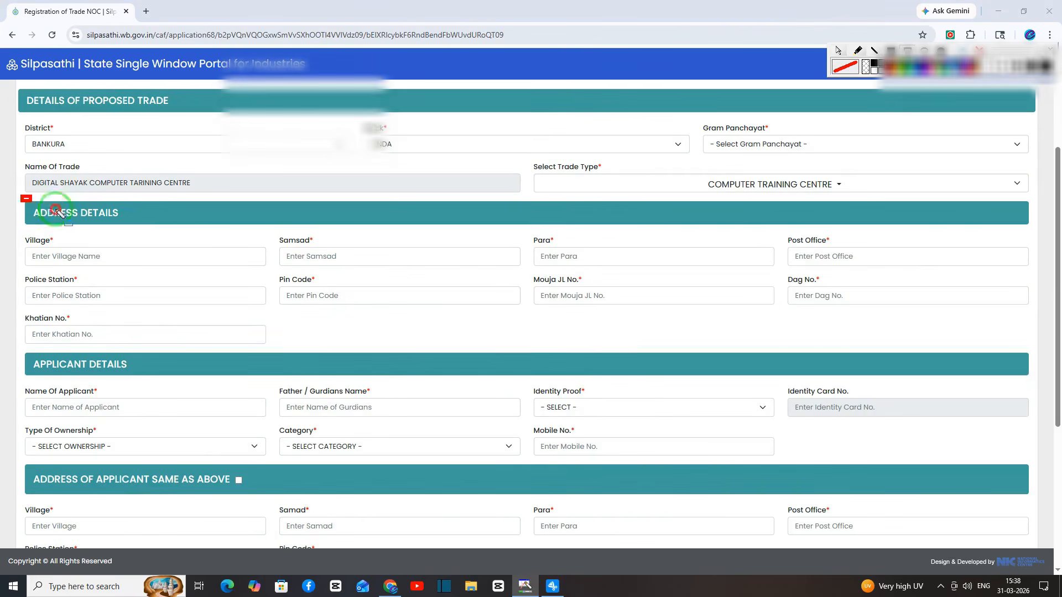
Outline the Address Details heading, clear that outline, and outline the trade address's village field.
left_click_drag(57, 212, 129, 228)
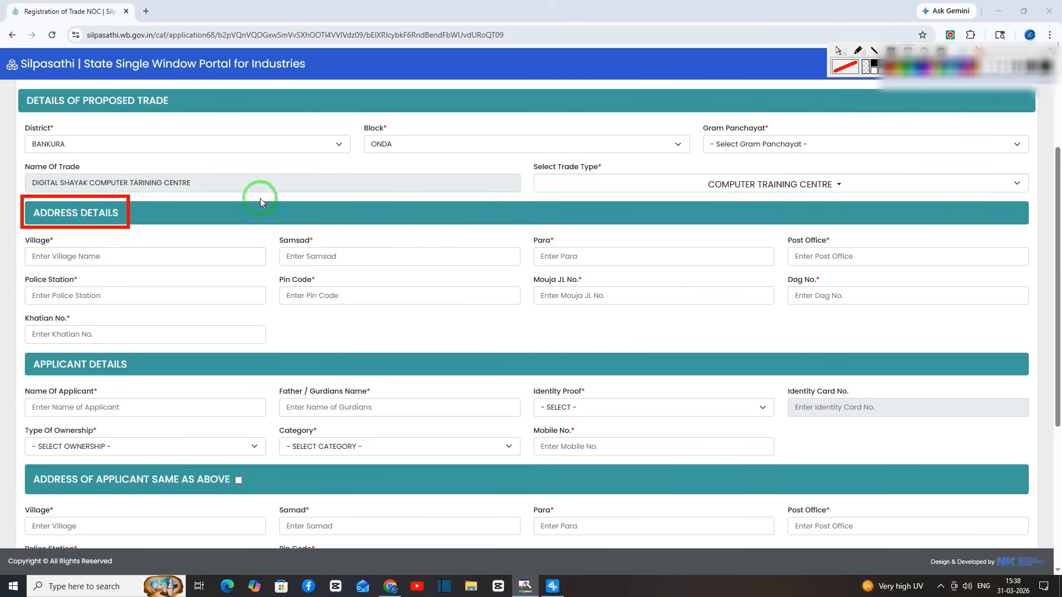
left_click(961, 55)
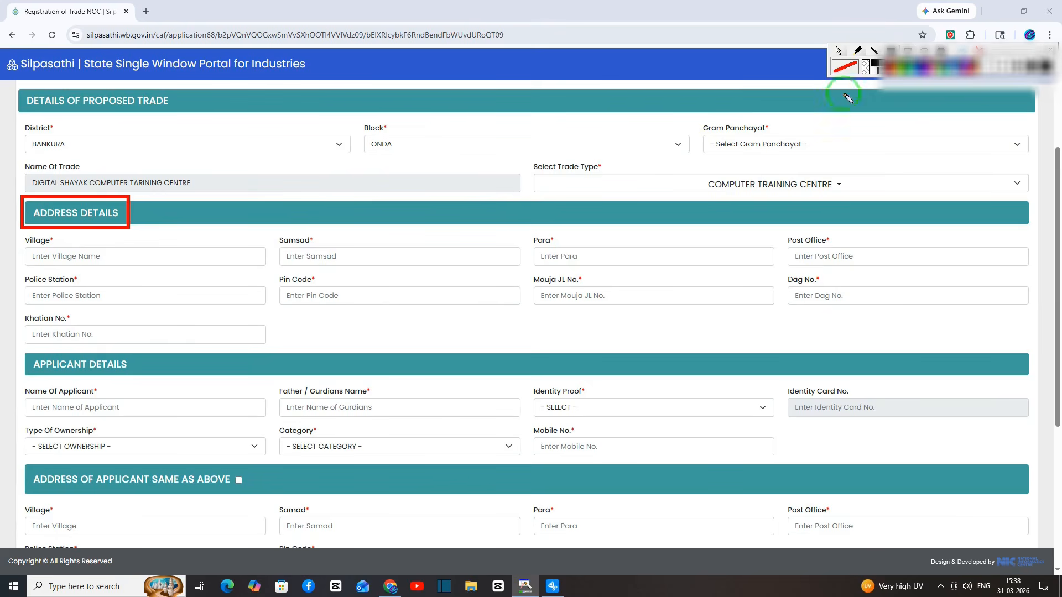
left_click(974, 49)
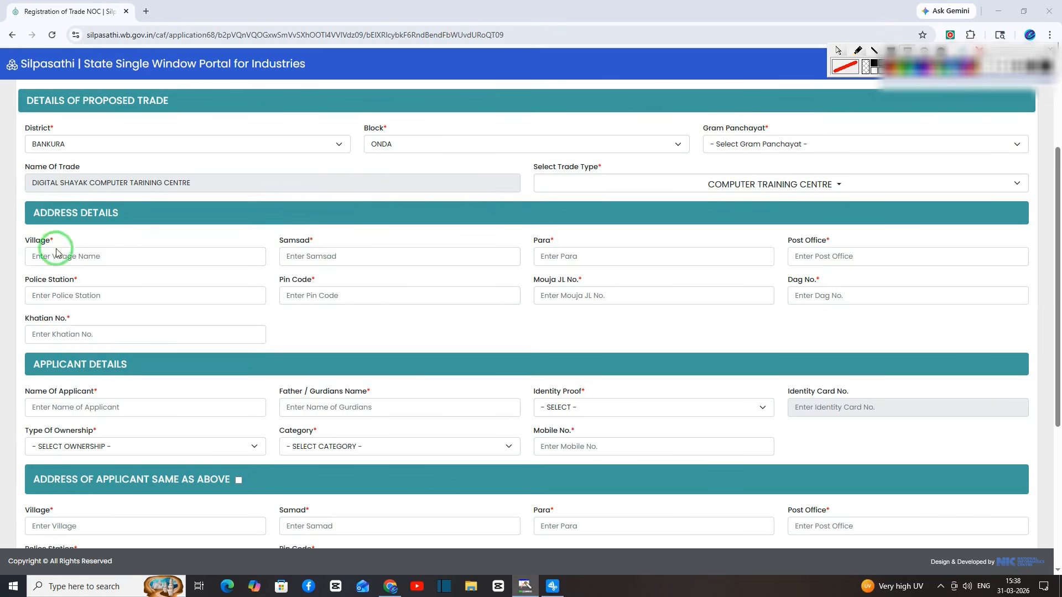
left_click_drag(11, 234, 129, 269)
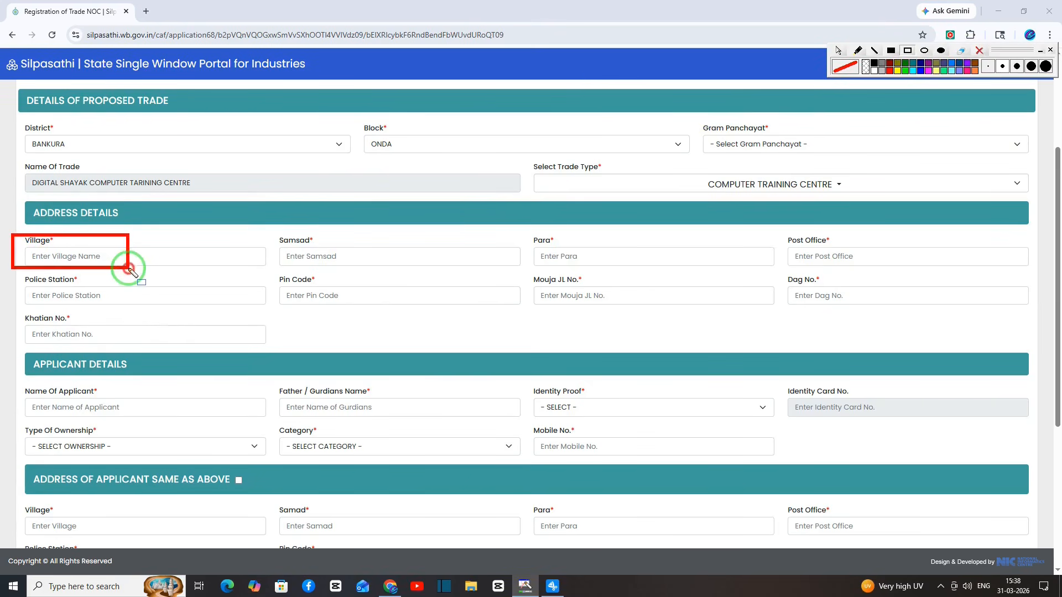
Outline the trade address fields one after another: Samsad, Para, Post Office, Police Station, Pin Code, Mouja JL No., Dag No. and Khatian No.
left_click_drag(265, 228, 396, 275)
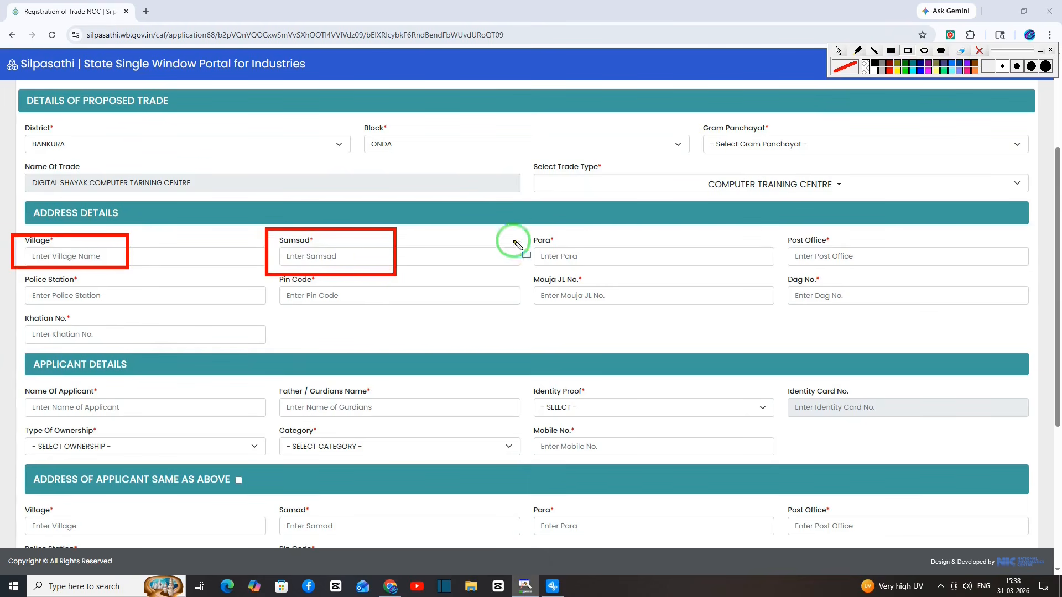
left_click_drag(523, 224, 640, 271)
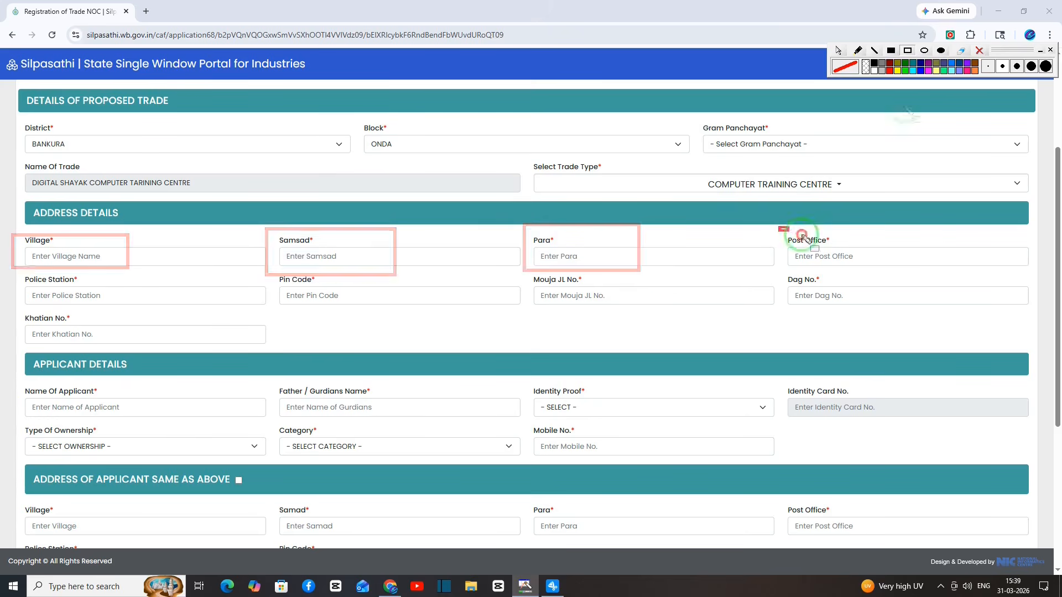
left_click_drag(779, 228, 925, 273)
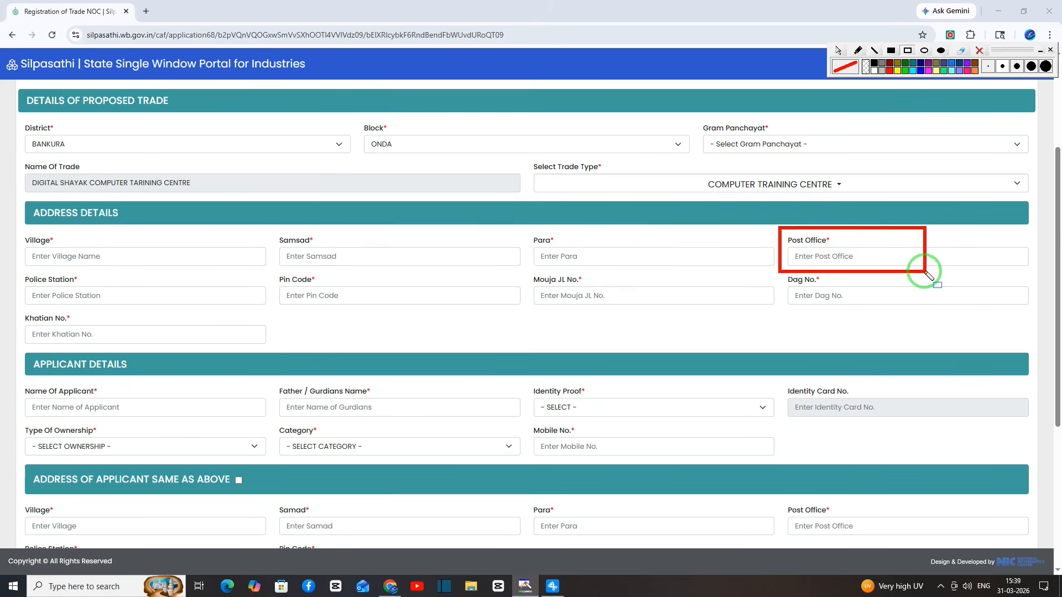
left_click_drag(16, 270, 145, 304)
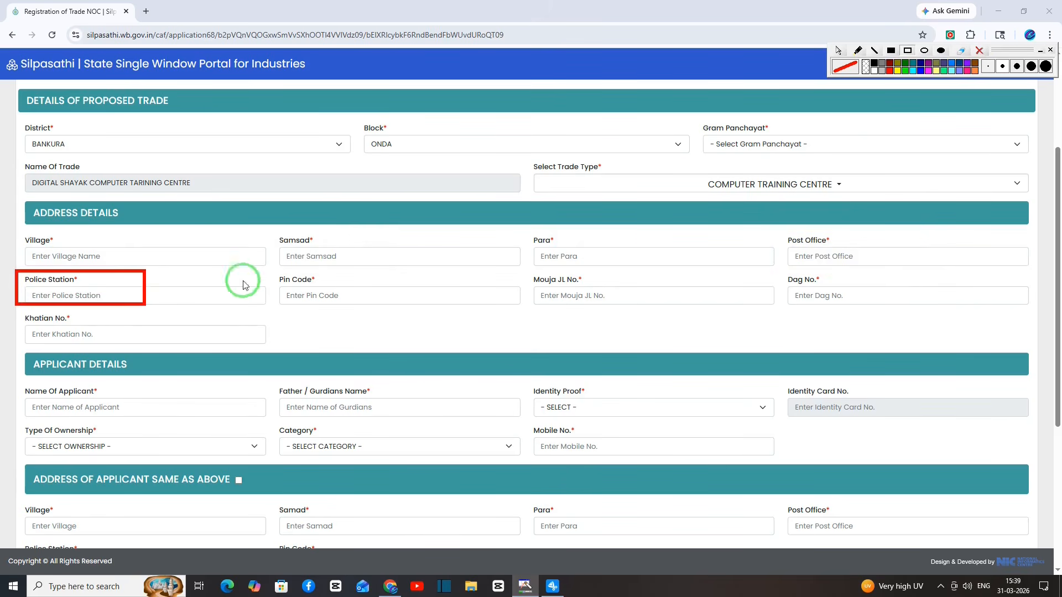
left_click_drag(271, 270, 424, 310)
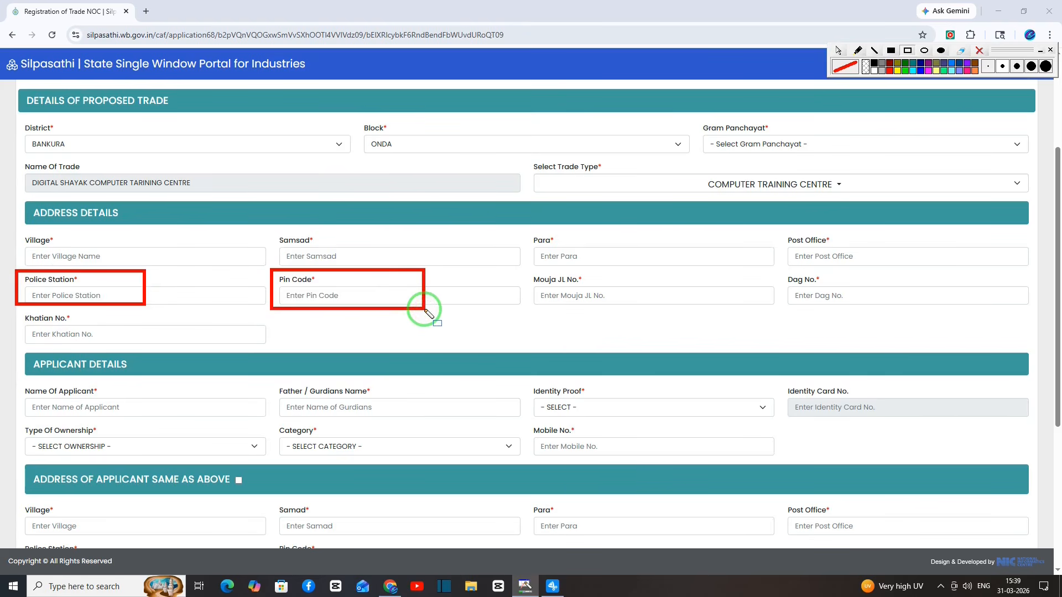
left_click_drag(523, 270, 689, 311)
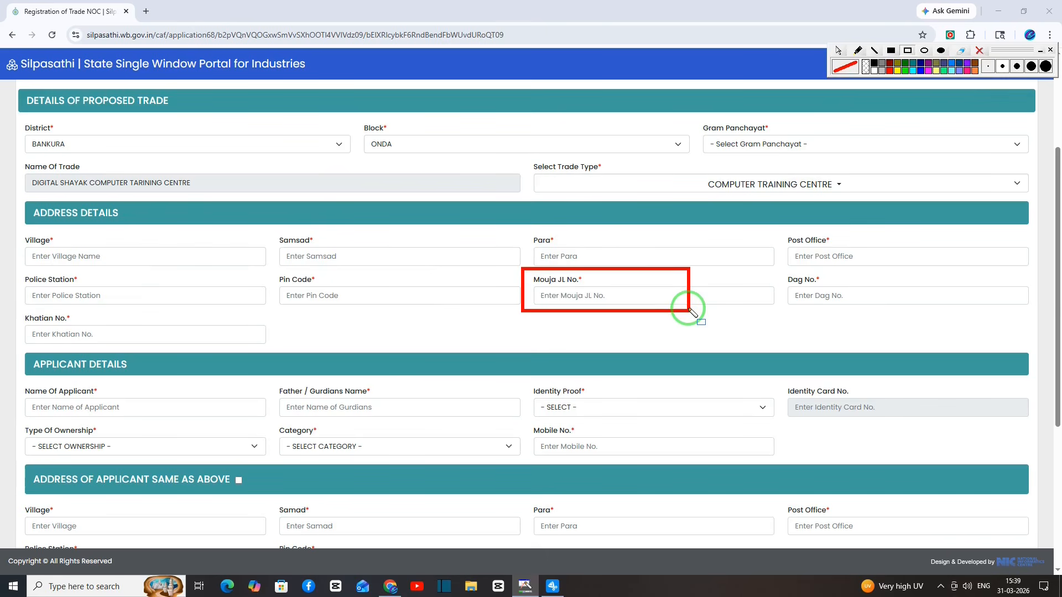
left_click_drag(773, 270, 919, 312)
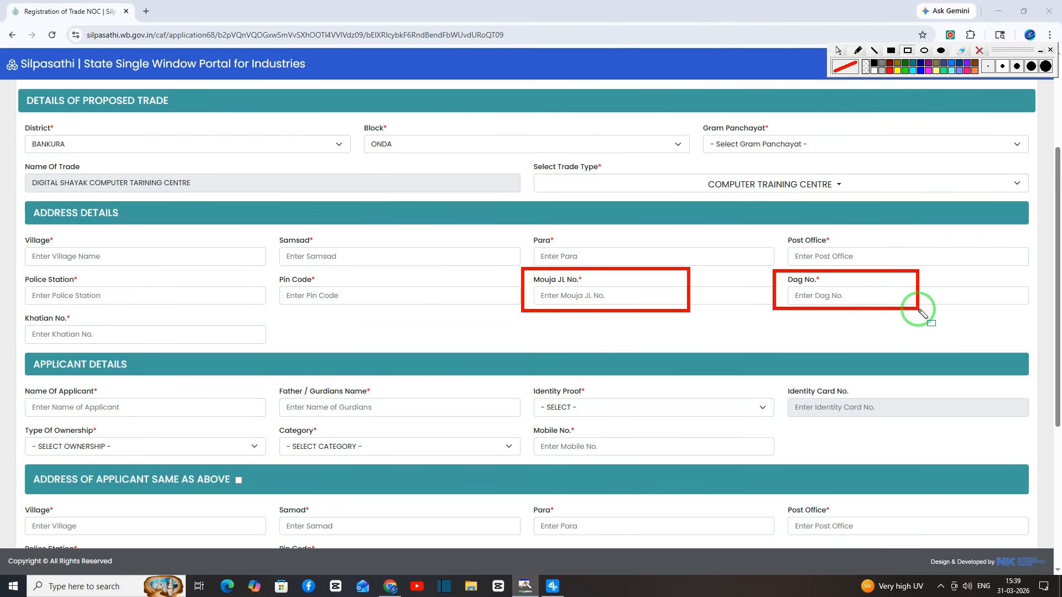
left_click_drag(13, 308, 198, 346)
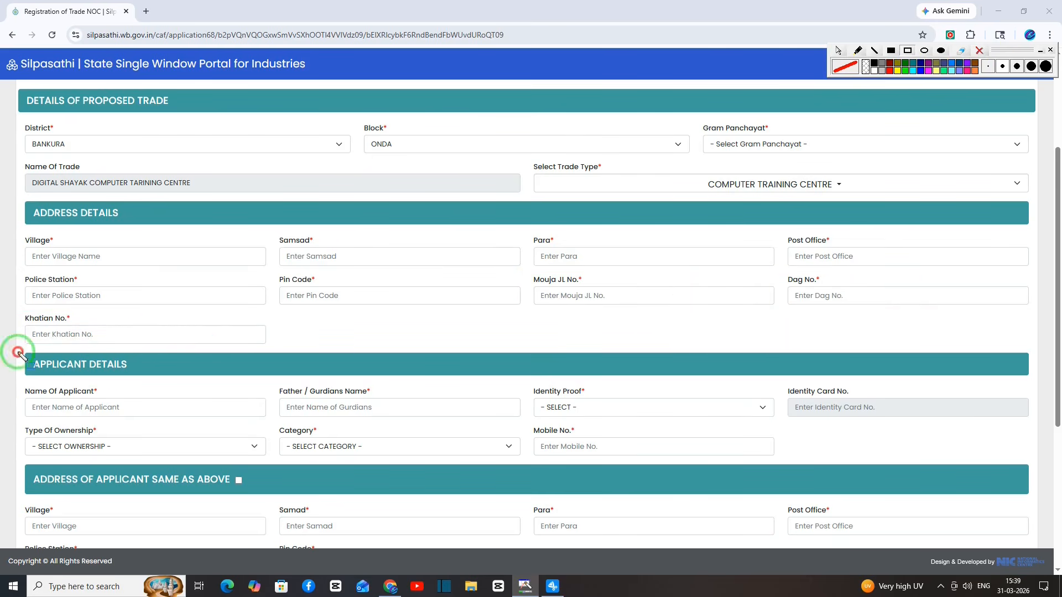
Outline the Applicant Details heading, followed by the applicant's name and father or guardian's name fields.
left_click_drag(17, 351, 137, 378)
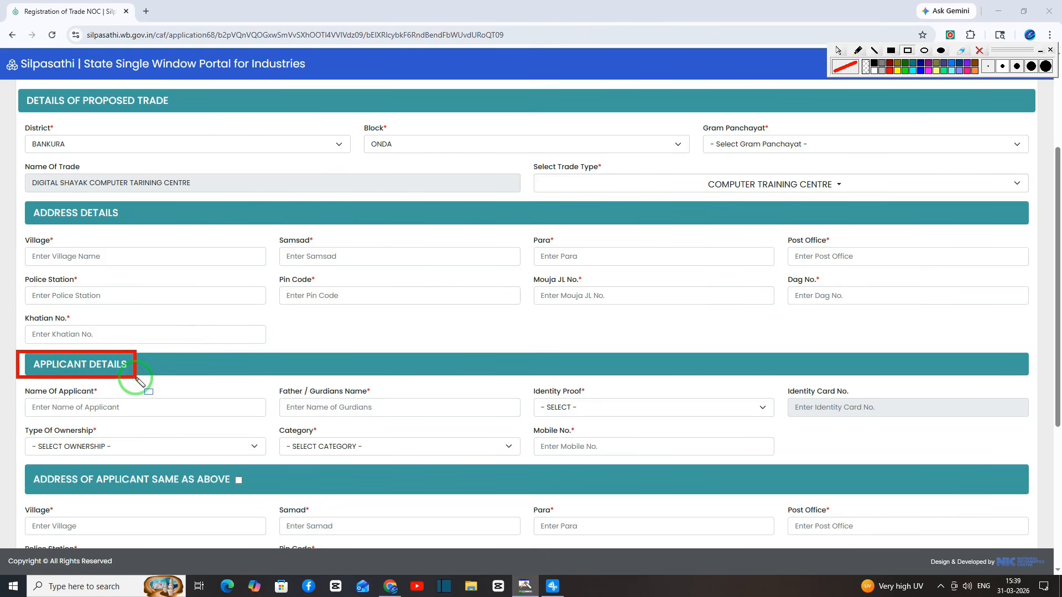
mouse_move(12, 380)
left_mouse_down()
mouse_move(131, 389)
mouse_move(188, 418)
left_mouse_up()
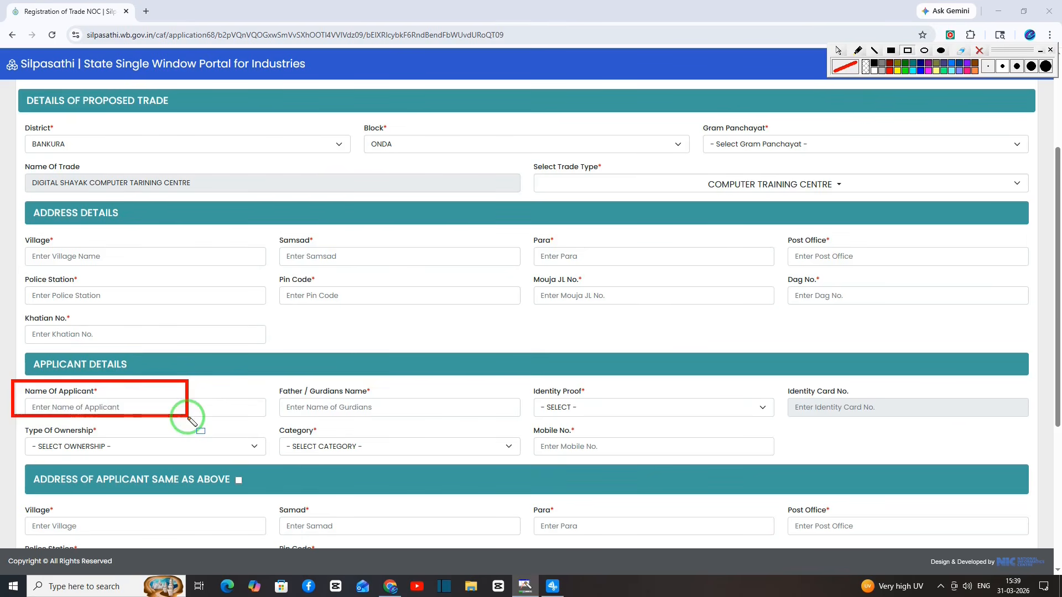
left_click_drag(268, 380, 446, 419)
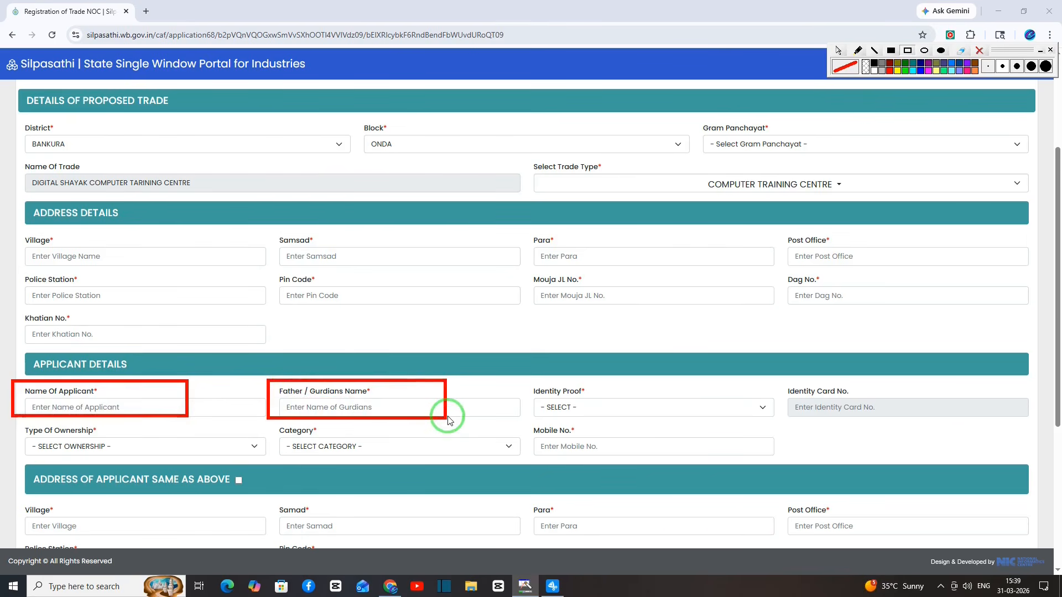
Set the applicant's identity proof to AADHAR and outline the identity card number field.
left_click(580, 405)
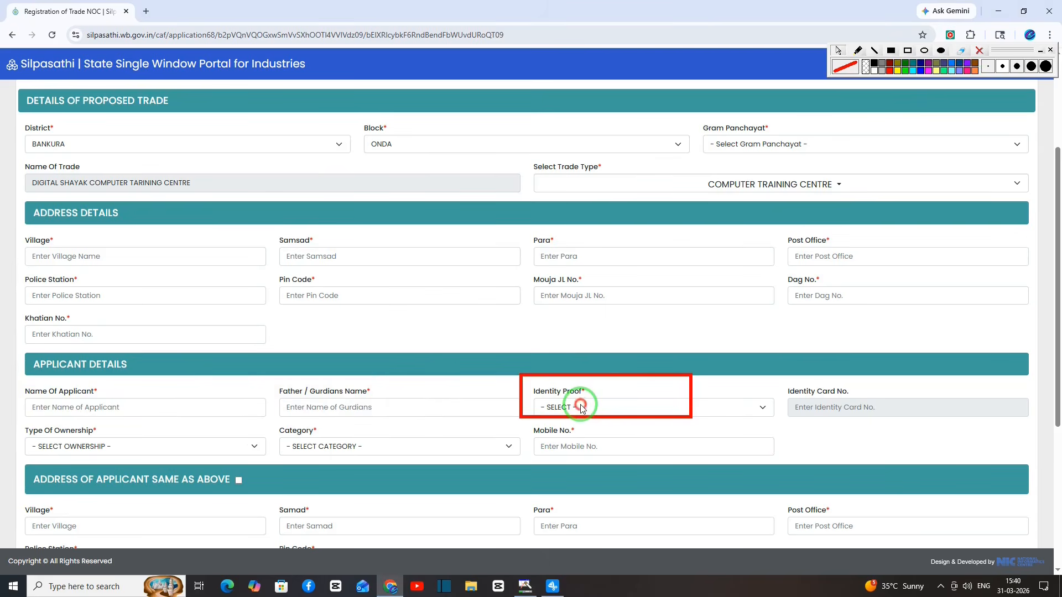
left_click(581, 408)
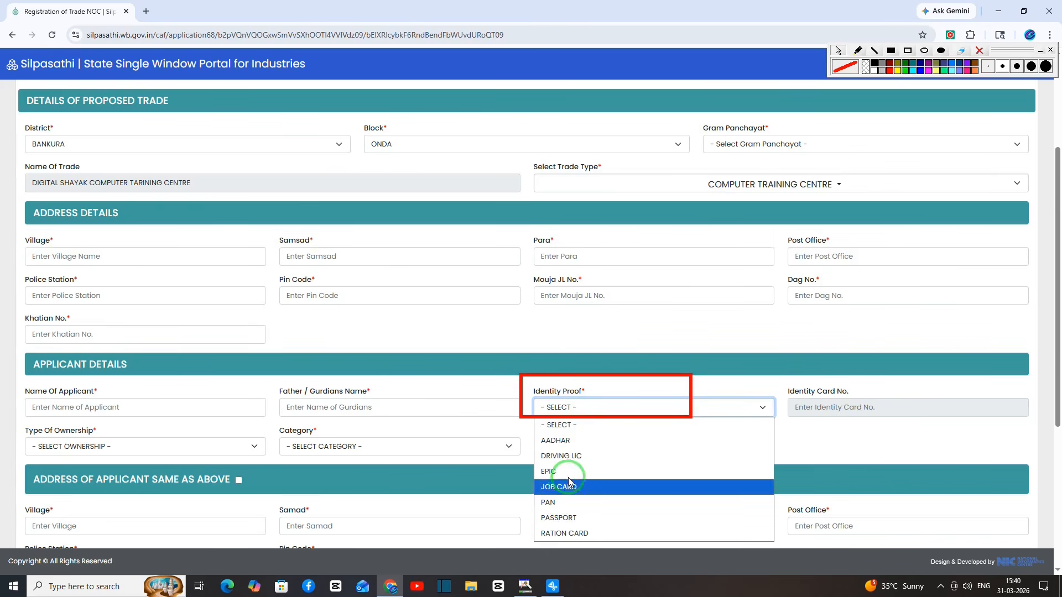
left_click(574, 443)
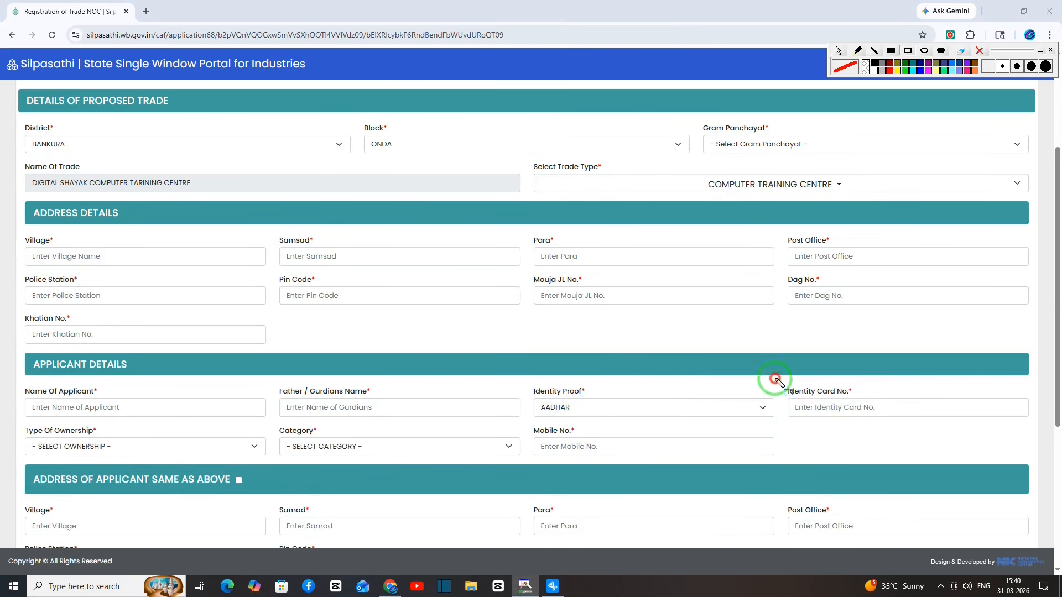
left_click_drag(770, 378, 974, 426)
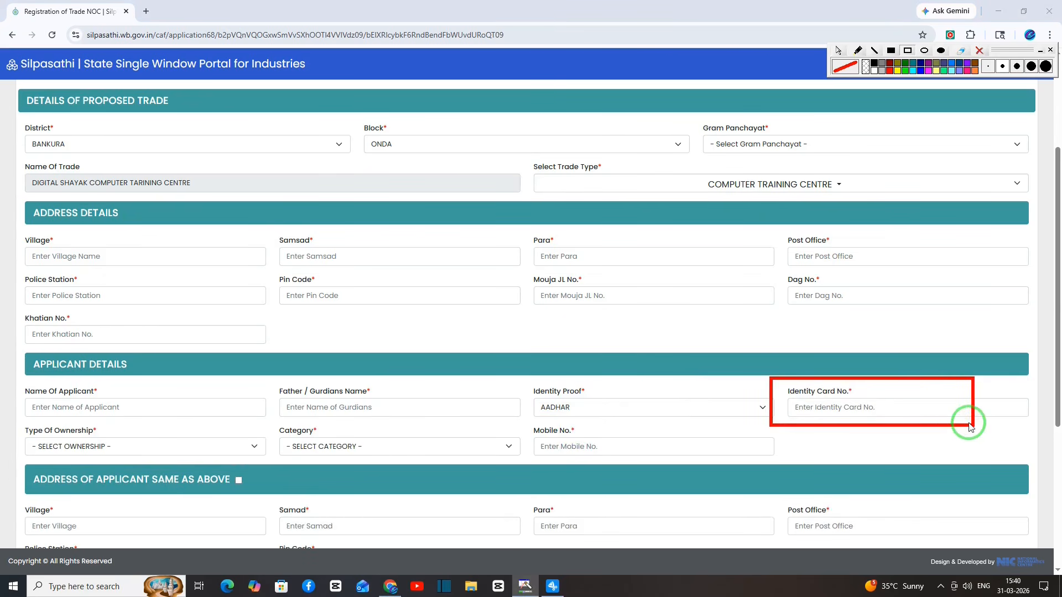
Look through the ownership types and set the applicant's type of ownership to PERSONAL.
left_click(110, 448)
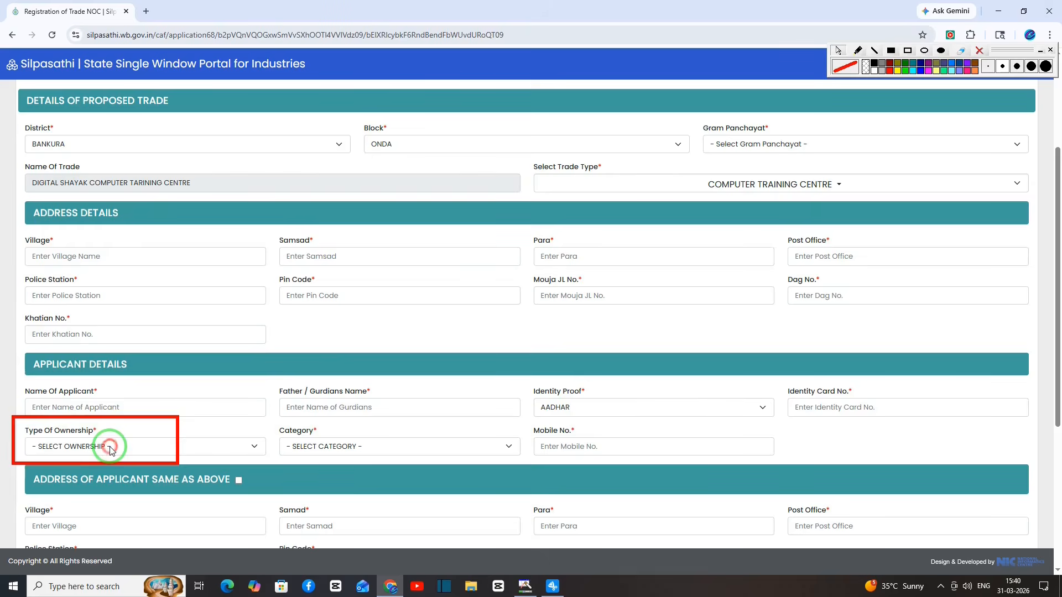
left_click(109, 447)
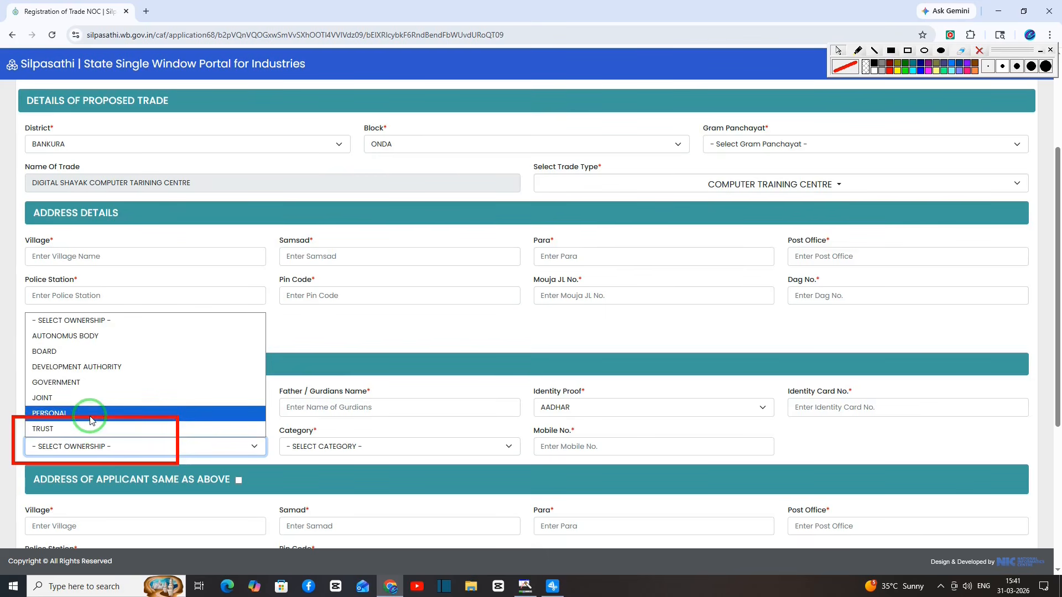
left_click(90, 443)
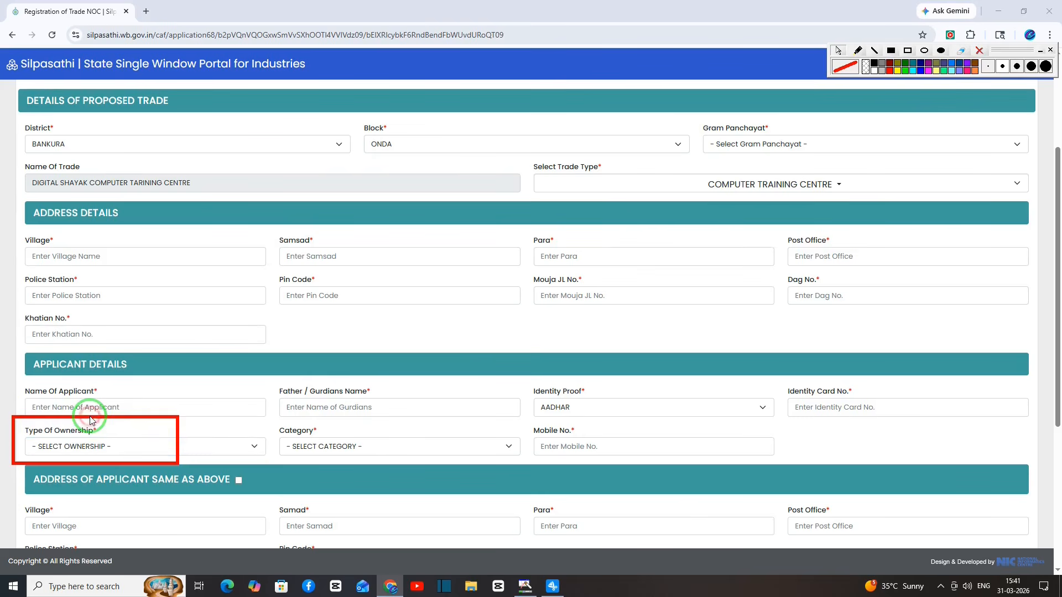
left_click(91, 446)
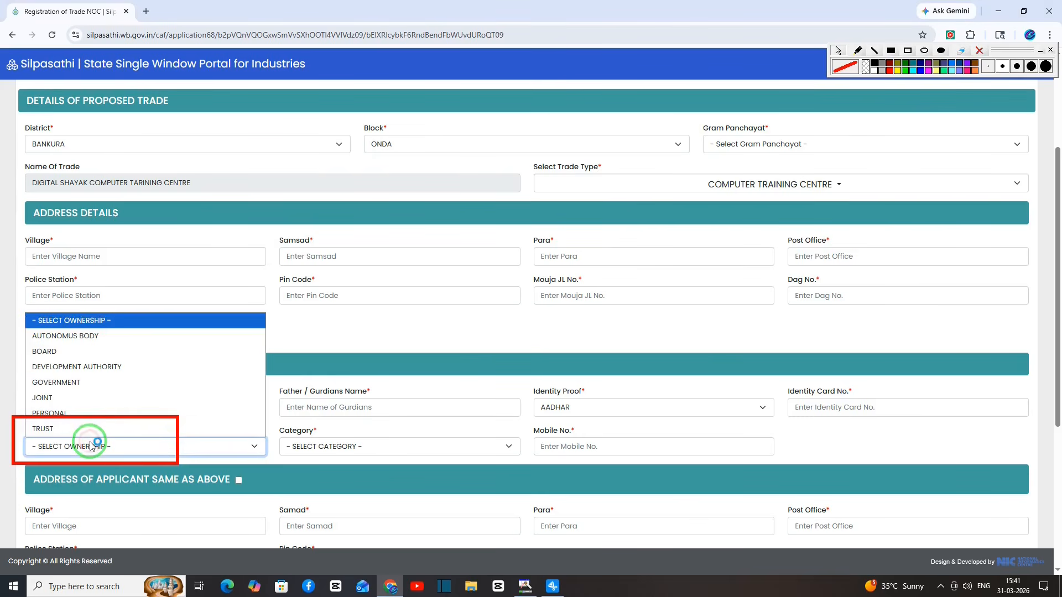
left_click(84, 415)
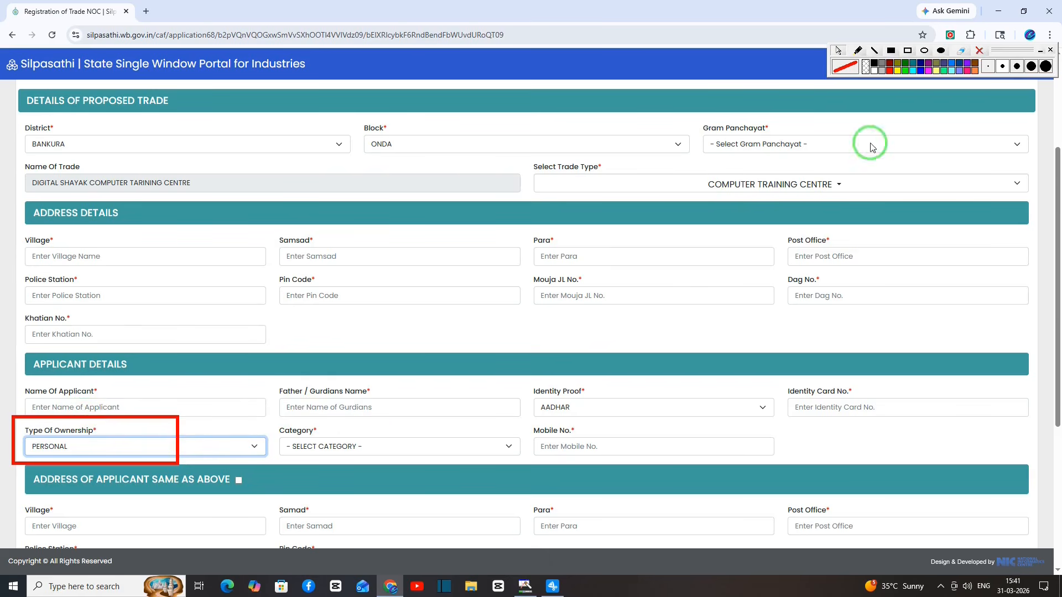
Set the applicant's category to OUTSIDER, then outline the mobile number field and clear that outline.
left_click(385, 454)
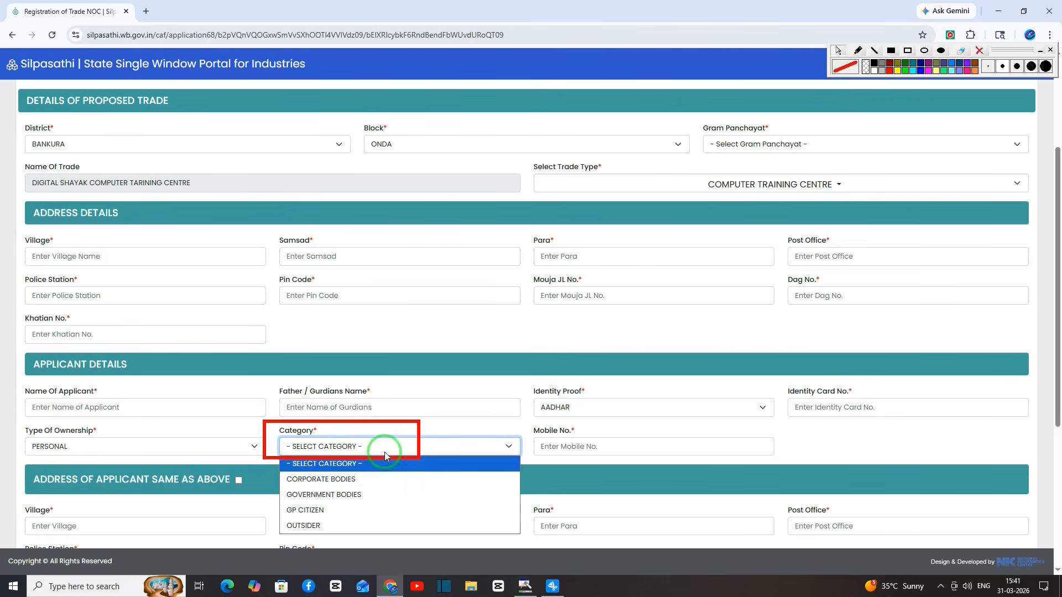
left_click(360, 526)
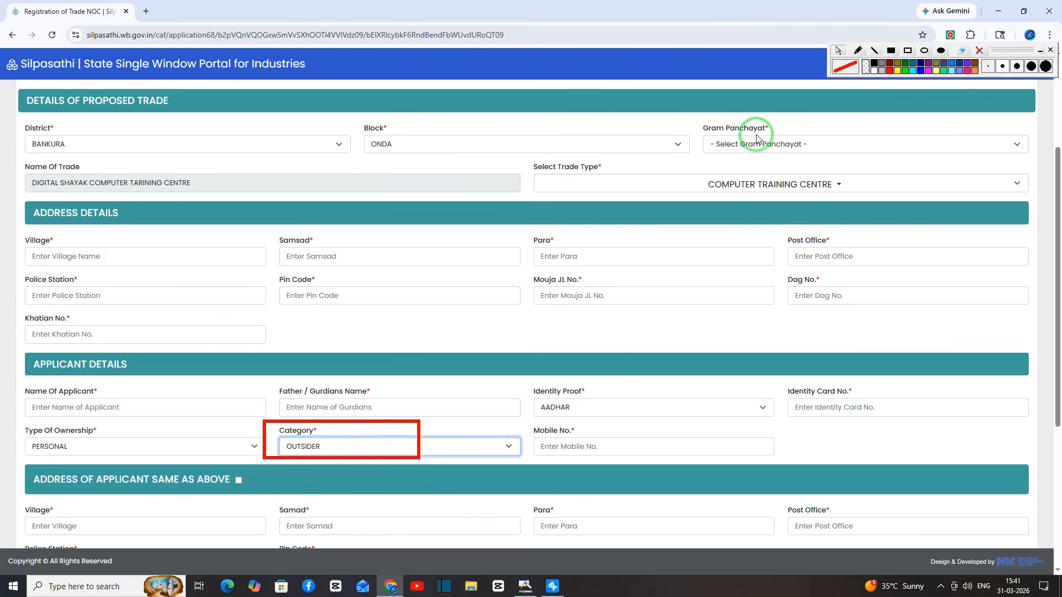
left_click(979, 50)
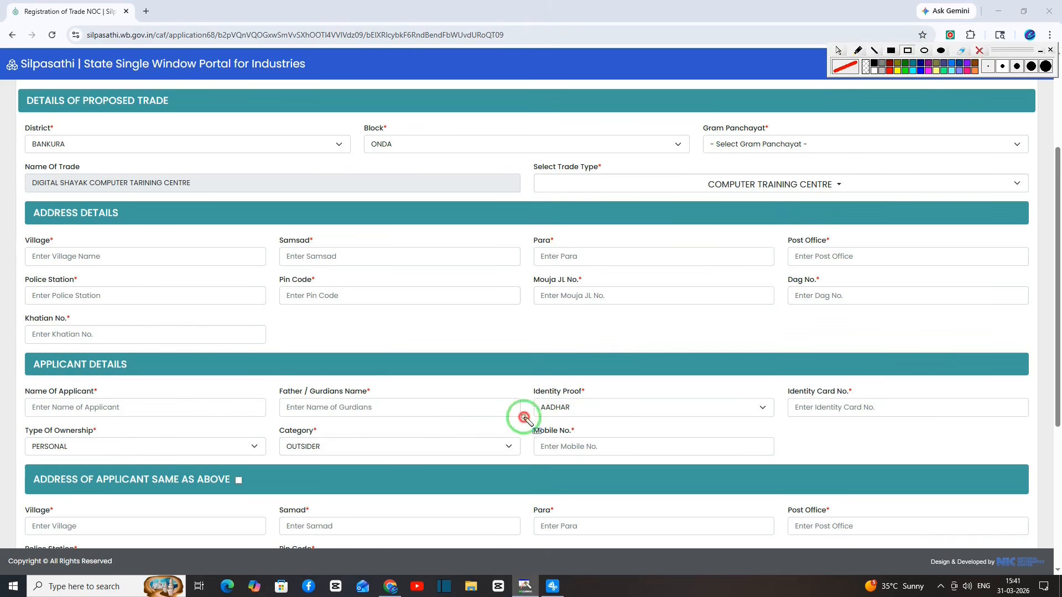
mouse_move(525, 418)
left_mouse_down()
mouse_move(645, 441)
mouse_move(685, 460)
left_mouse_up()
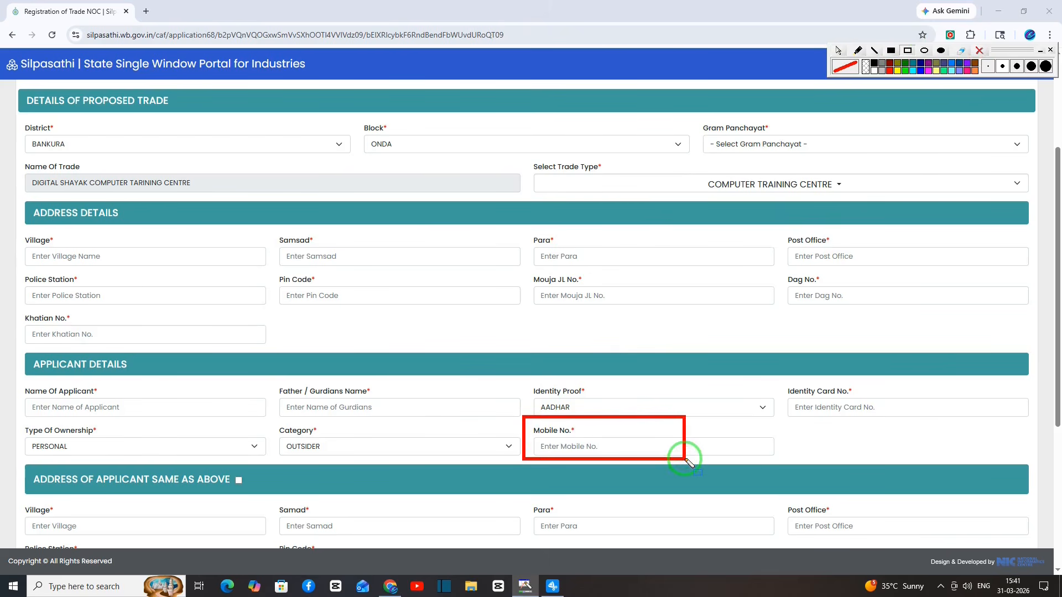
left_click(979, 49)
Outline the 'Address of Applicant Same as Above' heading and its checkbox, clear the outlines, and outline the applicant's address fields.
scroll(154, 230, "down", 5)
mouse_move(20, 208)
left_mouse_down()
mouse_move(111, 235)
mouse_move(277, 237)
left_mouse_up()
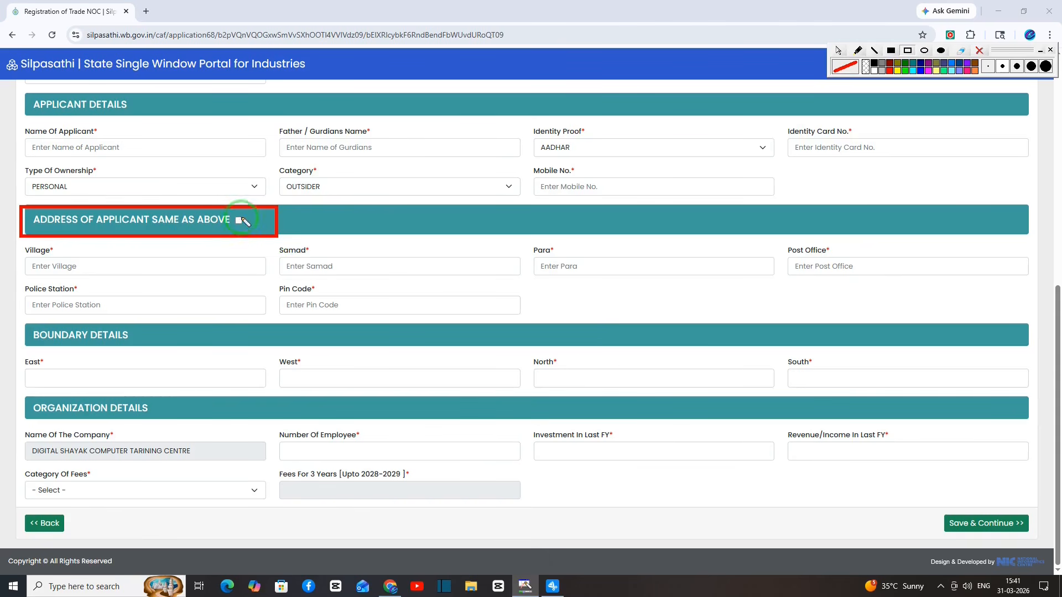
left_click_drag(222, 211, 251, 227)
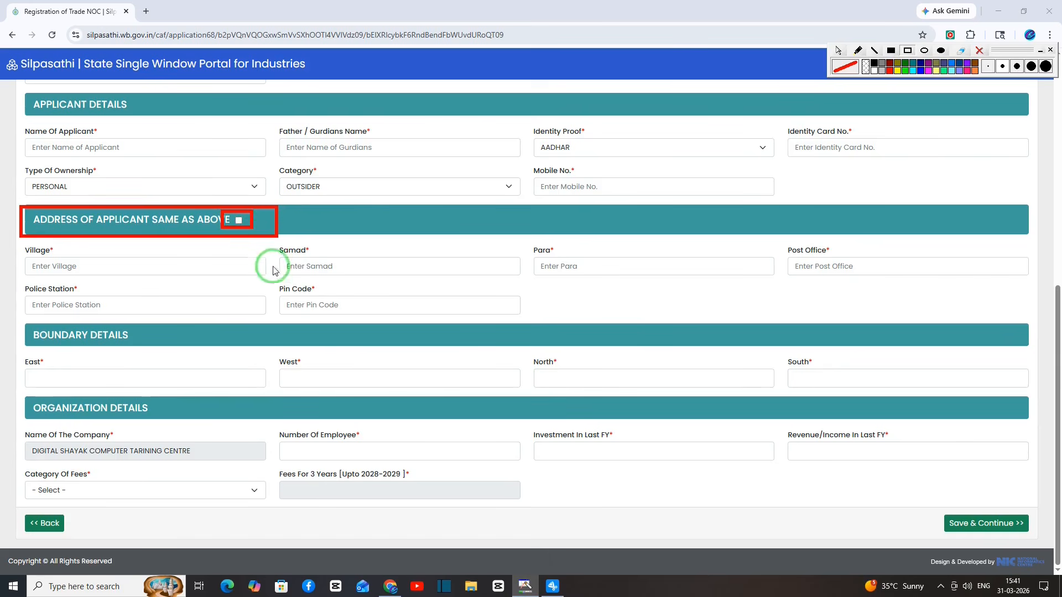
key("Escape")
mouse_move(19, 239)
left_mouse_down()
mouse_move(533, 310)
mouse_move(694, 311)
left_mouse_up()
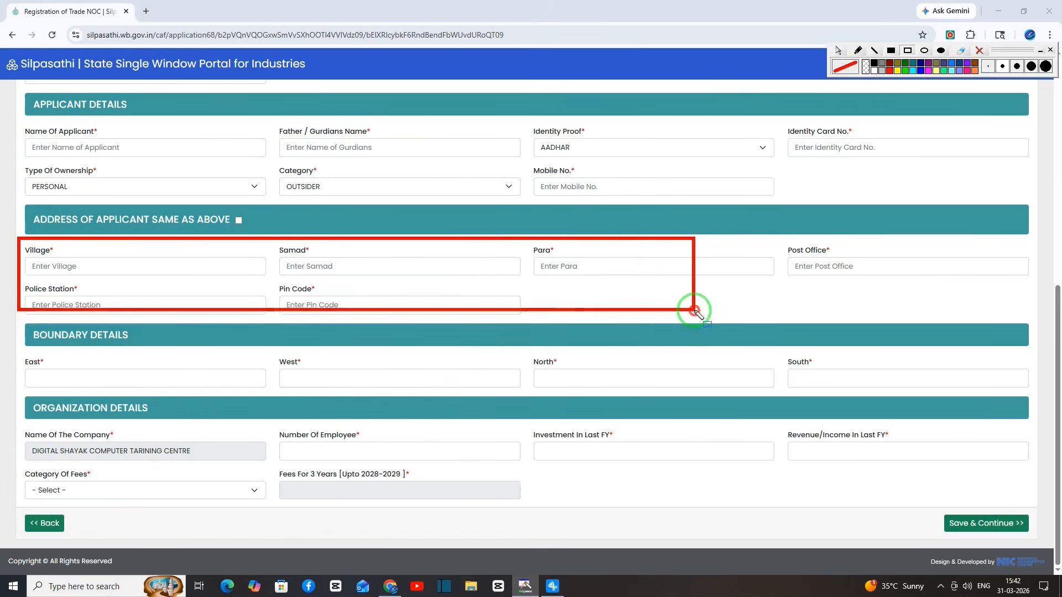
Outline the Boundary Details heading and its East, West, North and South fields, clearing earlier outlines in between.
left_click_drag(8, 315, 159, 350)
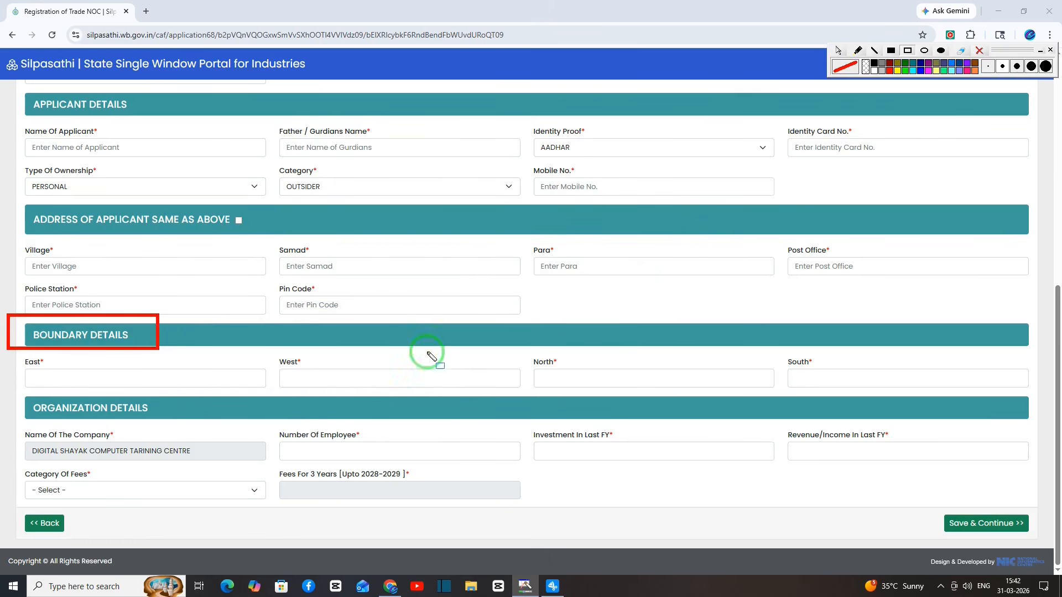
left_click(978, 51)
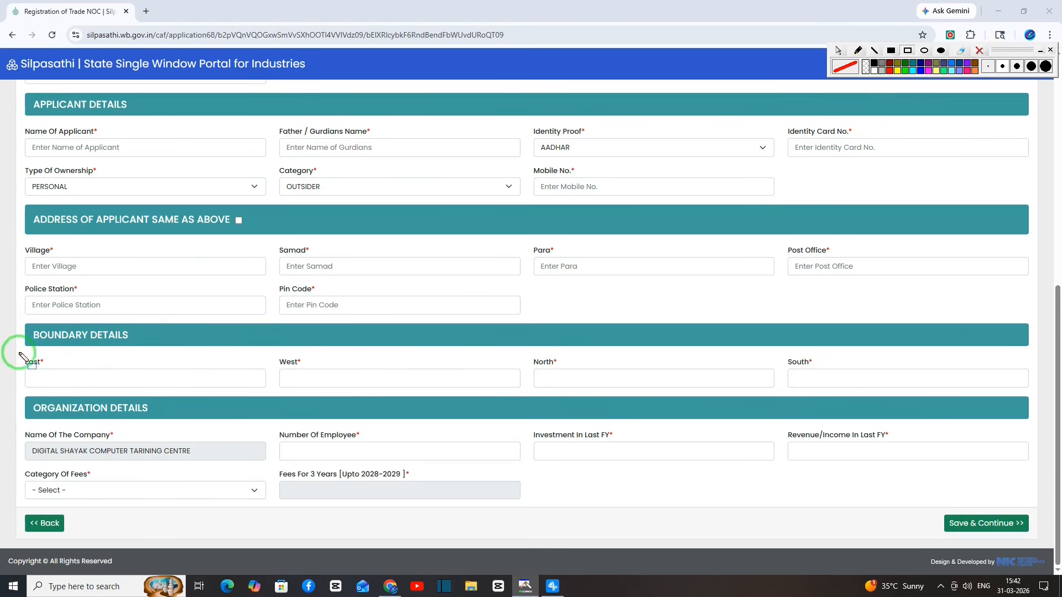
left_click_drag(15, 352, 172, 395)
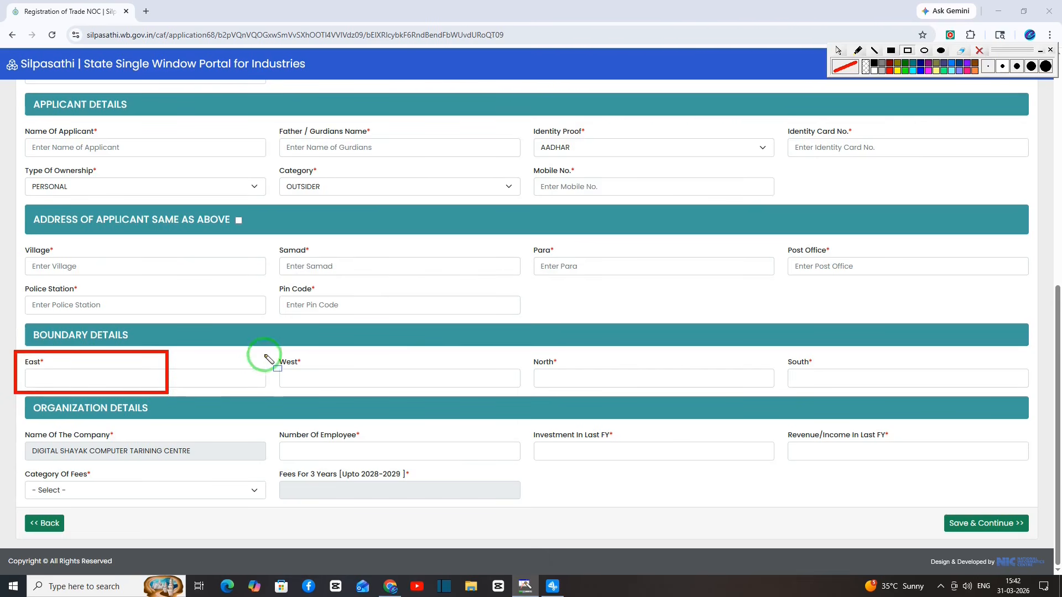
left_click_drag(264, 354, 409, 396)
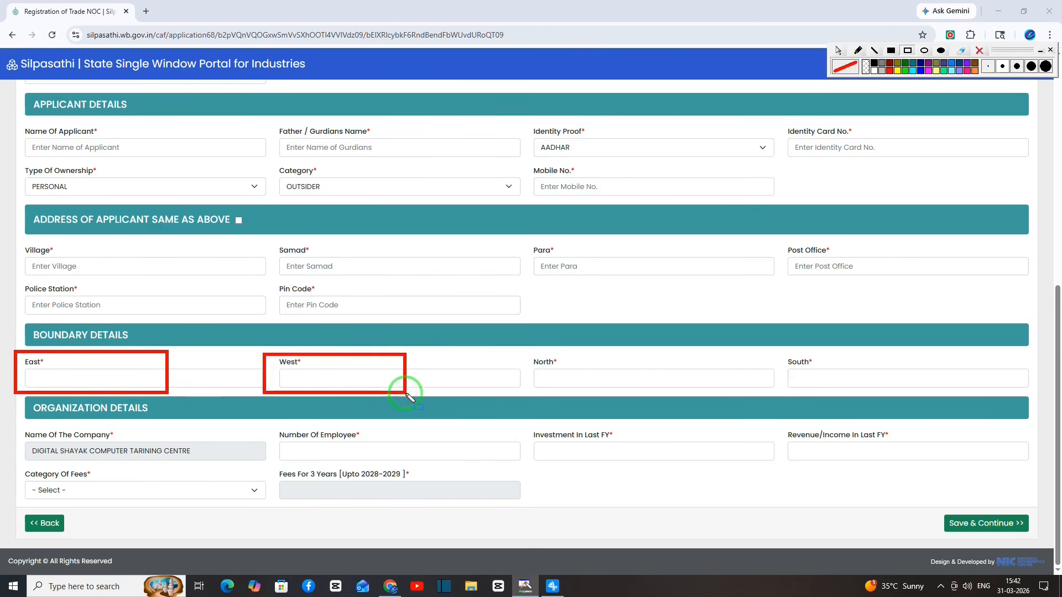
left_click(980, 50)
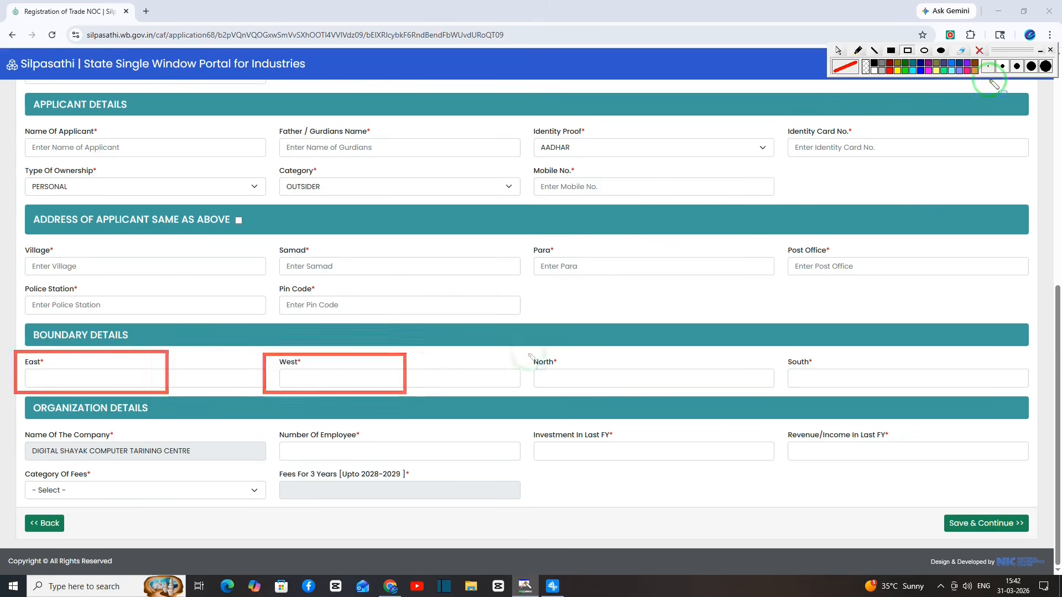
left_click_drag(524, 352, 672, 391)
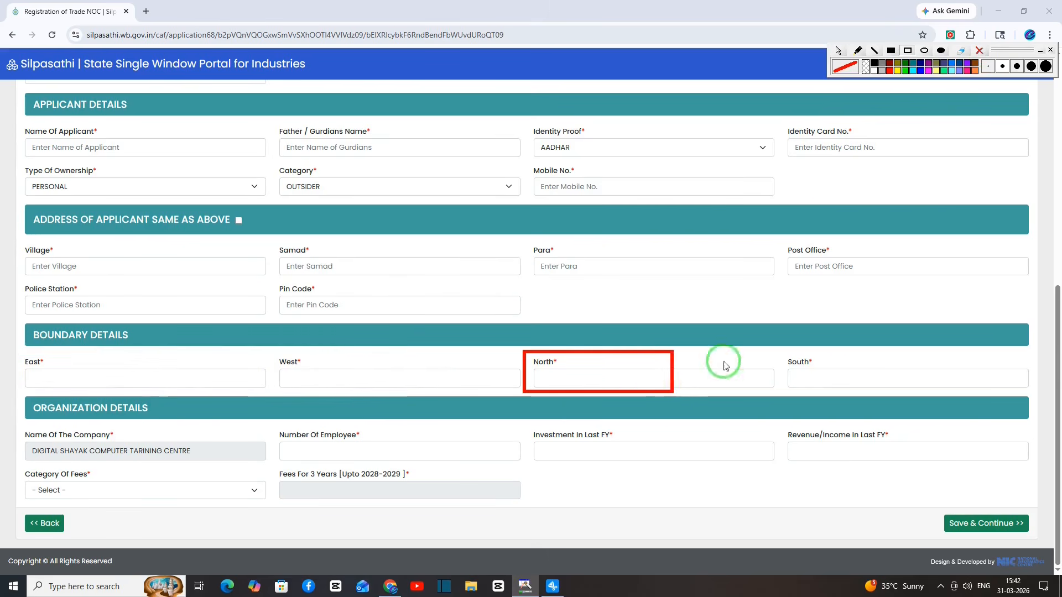
left_click_drag(778, 350, 938, 395)
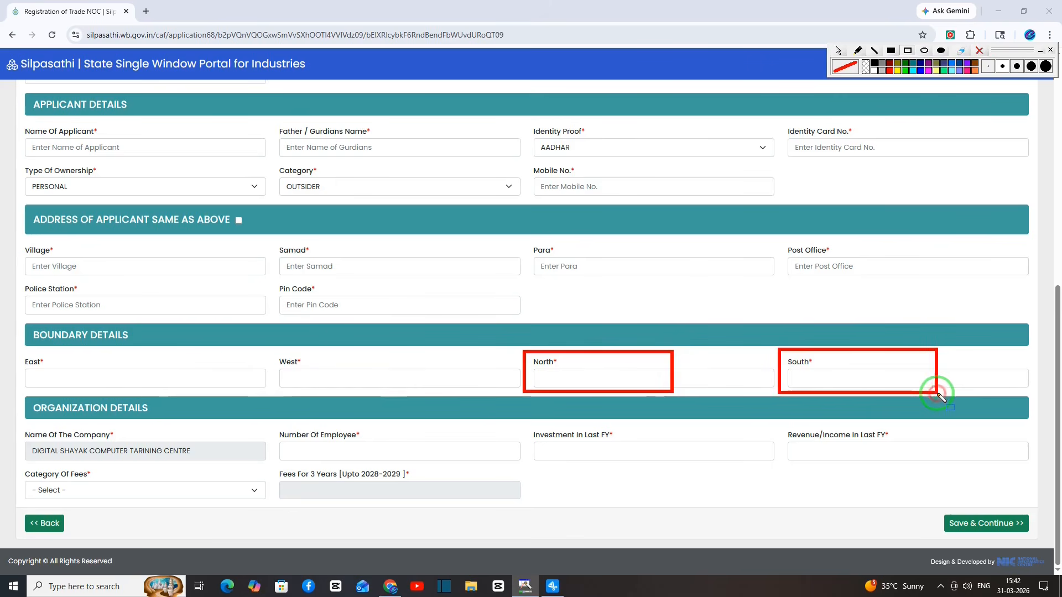
Outline the Organization Details fields for company name, number of employees, investment and revenue in the last FY, clearing earlier outlines in between.
left_click_drag(18, 395, 171, 422)
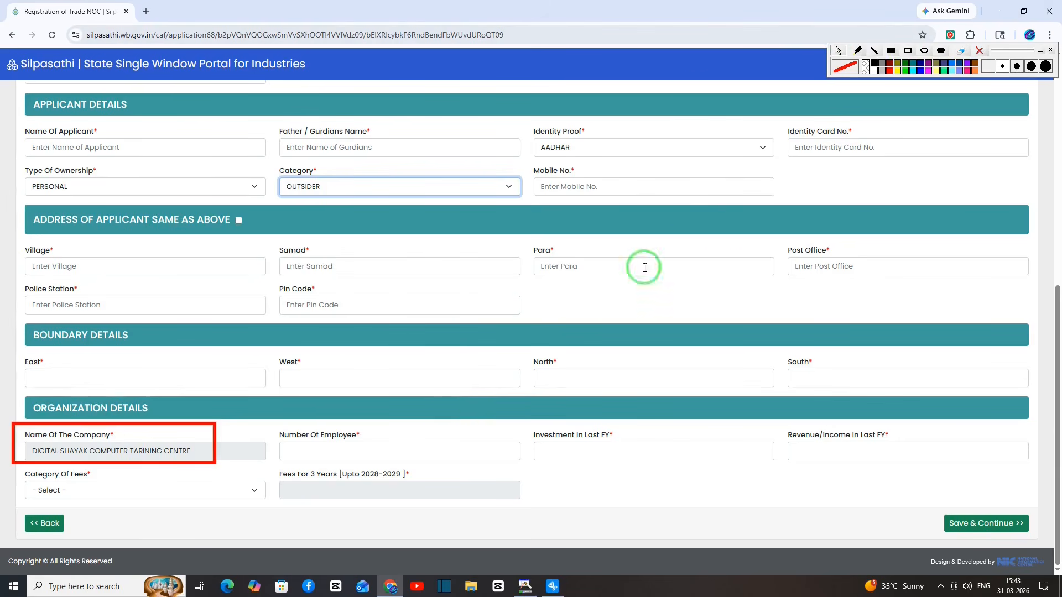
left_click_drag(272, 425, 463, 461)
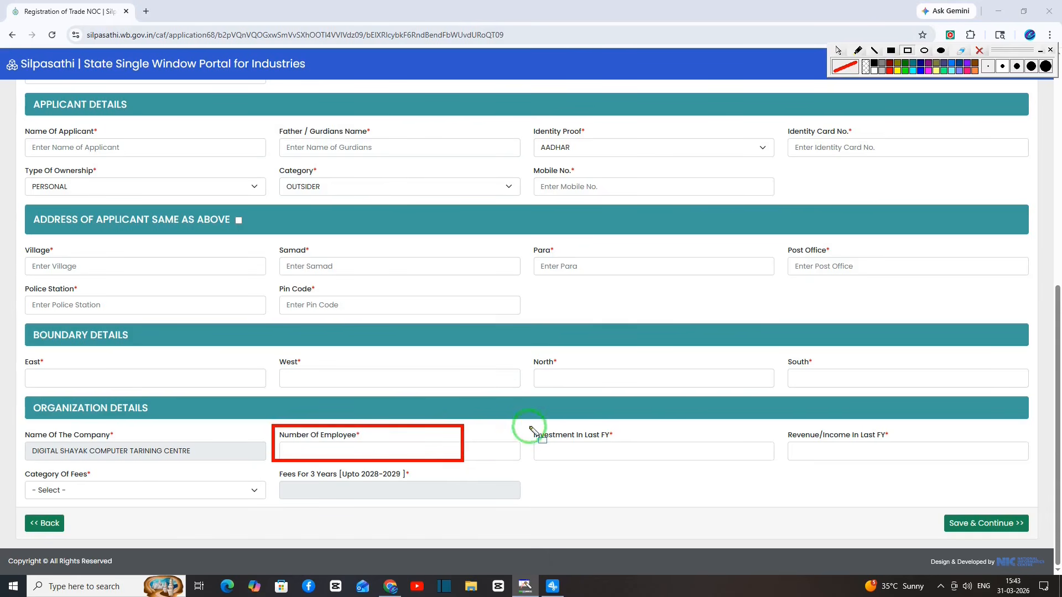
left_click_drag(515, 420, 698, 464)
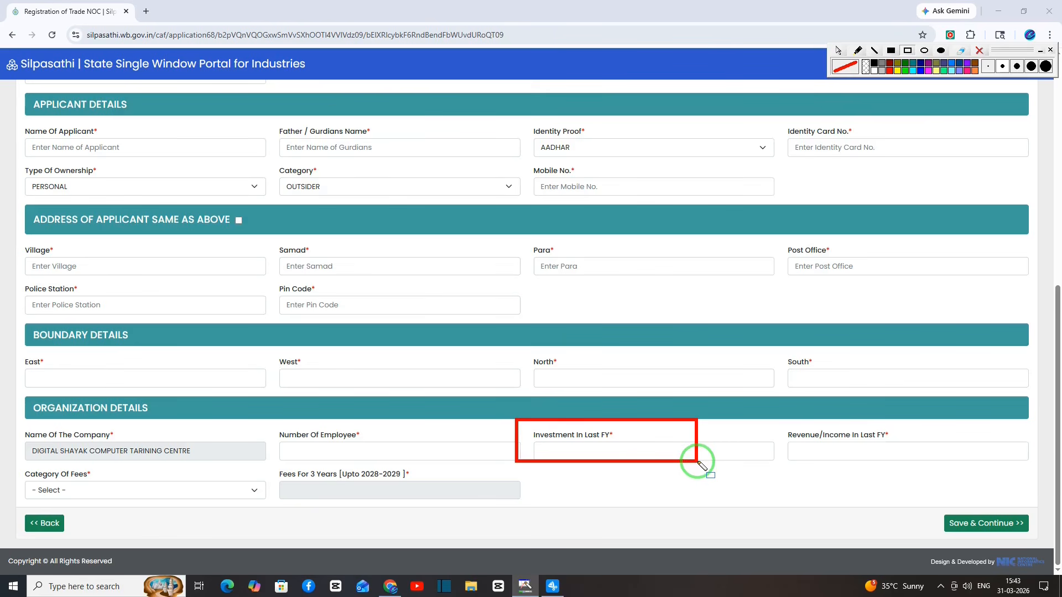
left_click_drag(780, 425, 945, 468)
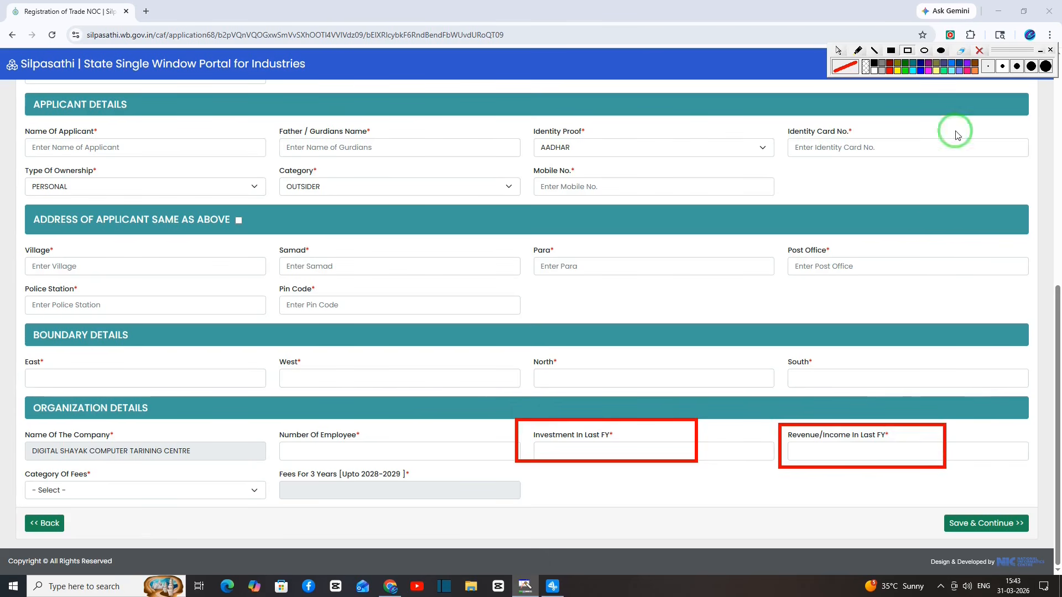
Set the category of fees to Capital Investment Ranging Rs. 25,000/- To Less Than Rs. 5,00,000/- and outline the three-year fees field.
left_click(162, 496)
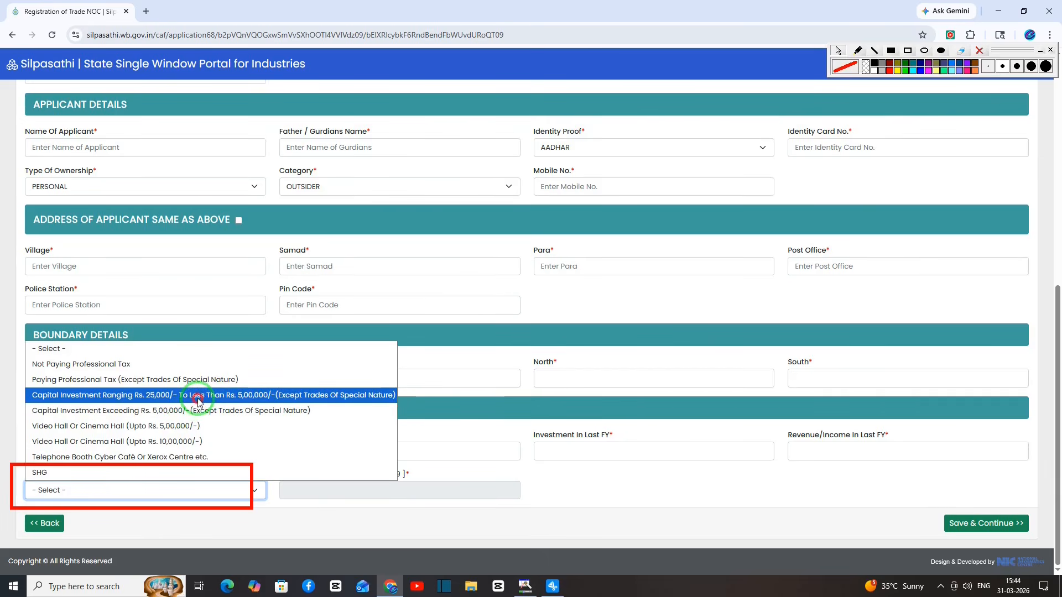
left_click(198, 396)
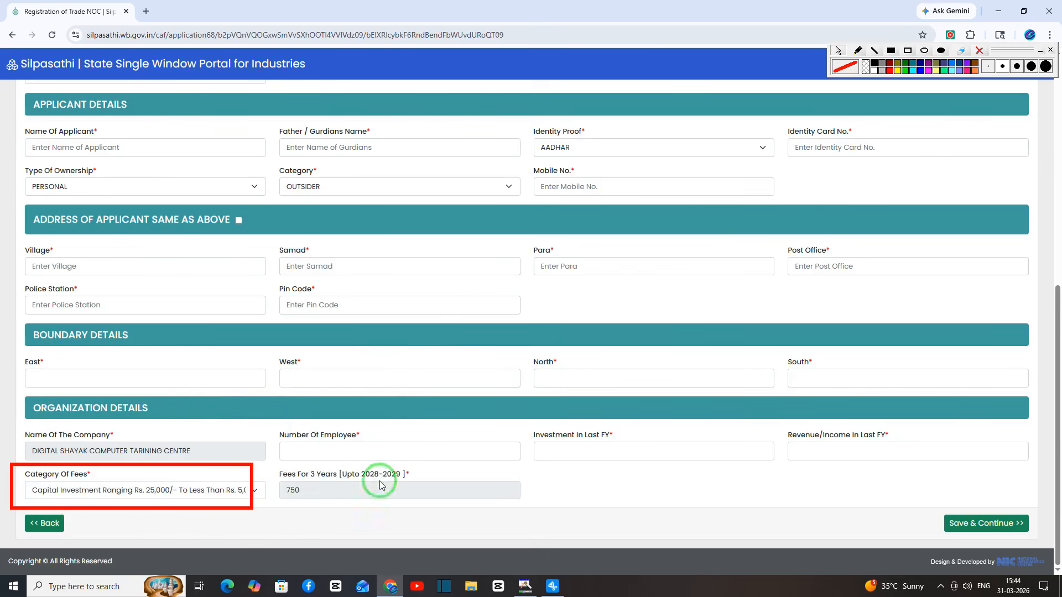
left_click_drag(268, 466, 423, 506)
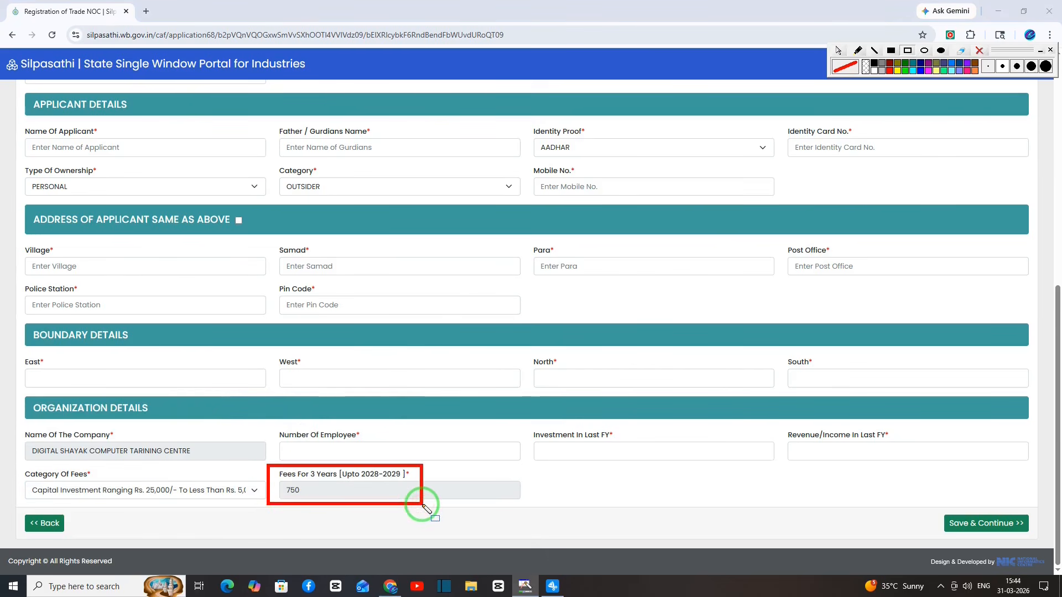
Outline the Save & Continue option and save the completed trade application form to proceed to the document uploads.
left_click_drag(917, 493, 1039, 546)
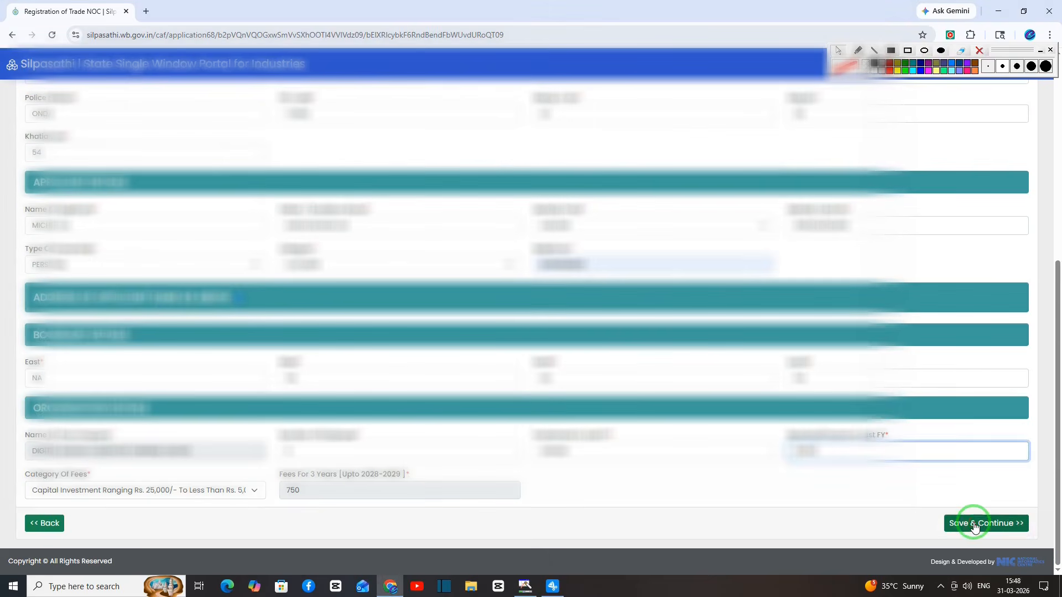
left_click(975, 524)
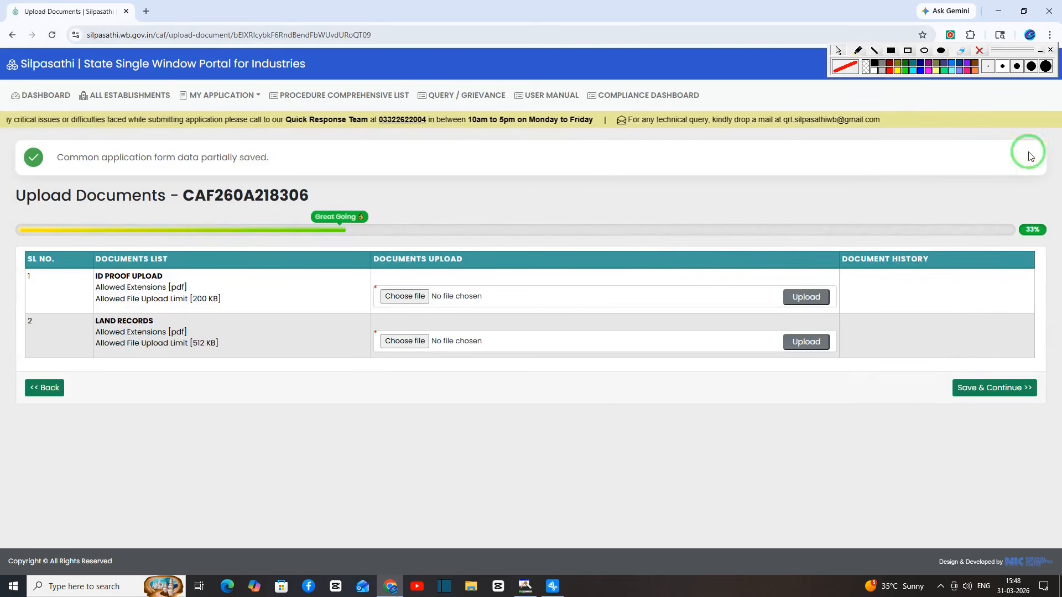
Outline the ID Proof and Land Records requirements together with their Choose file and Upload controls.
left_click_drag(82, 269, 254, 314)
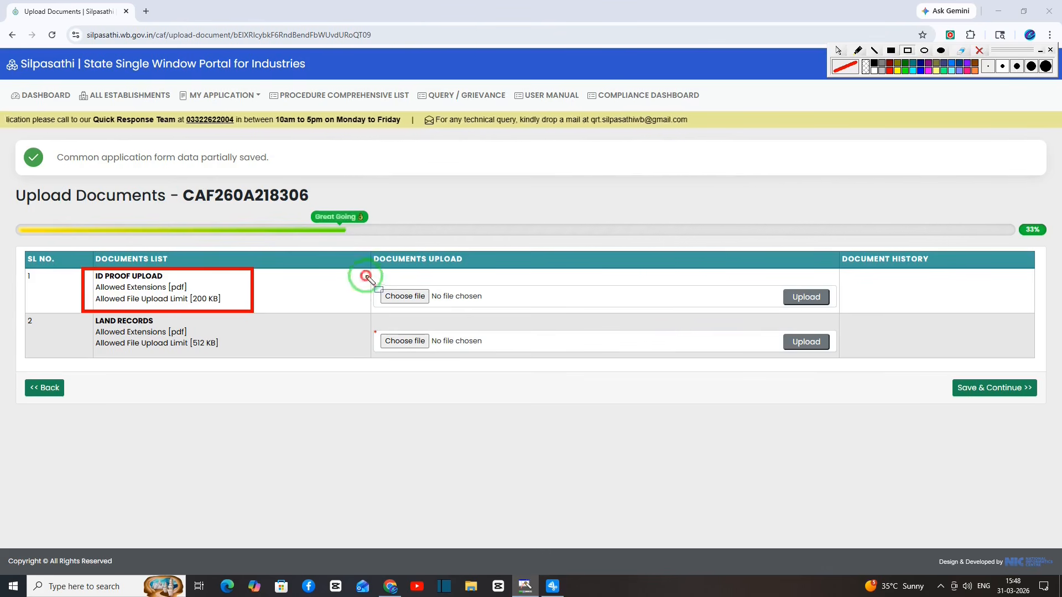
left_click_drag(365, 275, 455, 312)
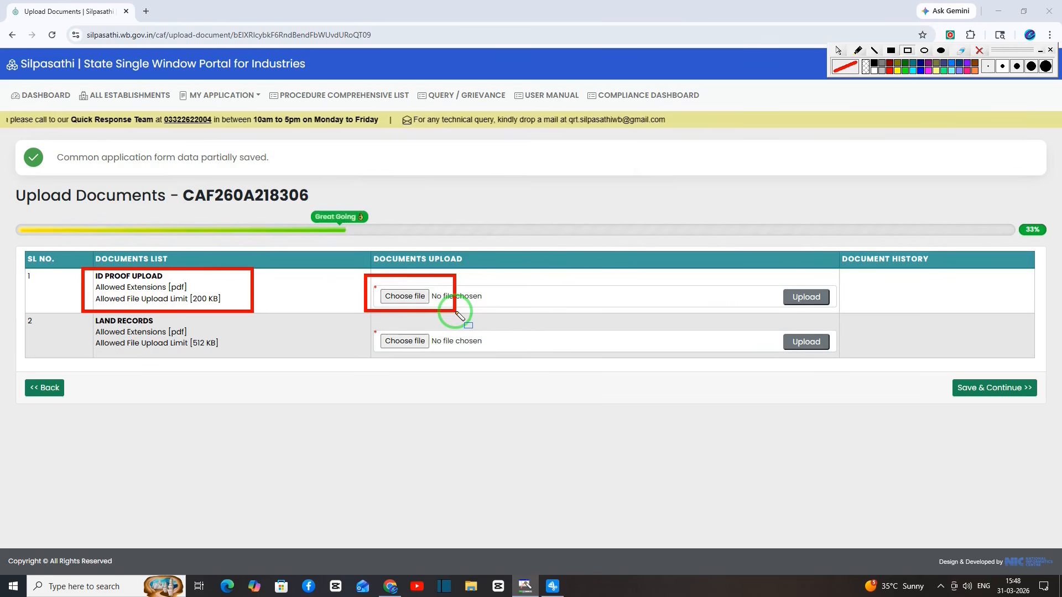
left_click_drag(769, 276, 840, 311)
left_click_drag(77, 311, 223, 356)
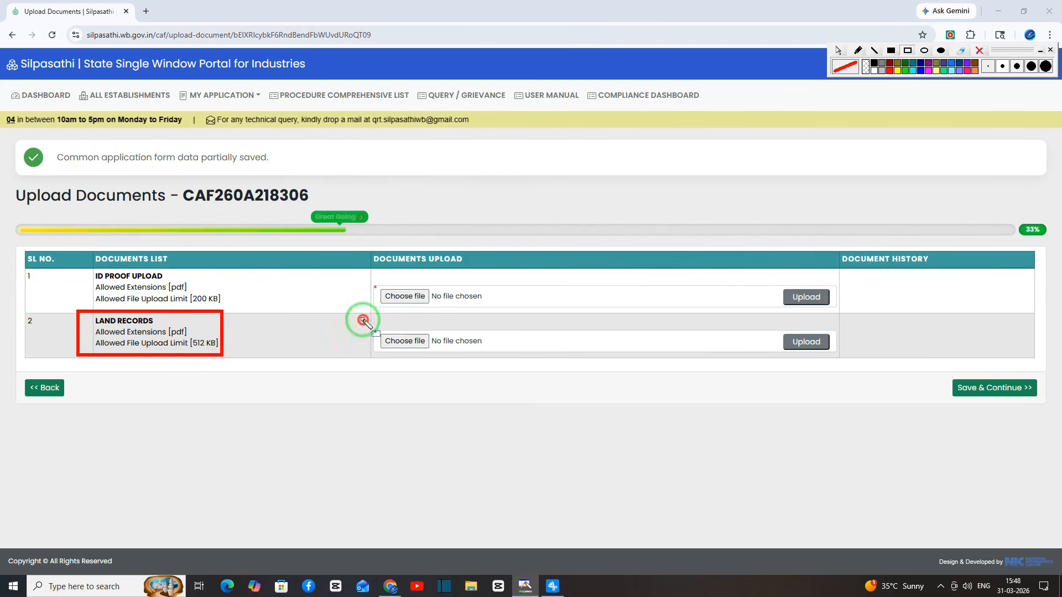
left_click_drag(362, 320, 452, 357)
left_click_drag(771, 323, 853, 360)
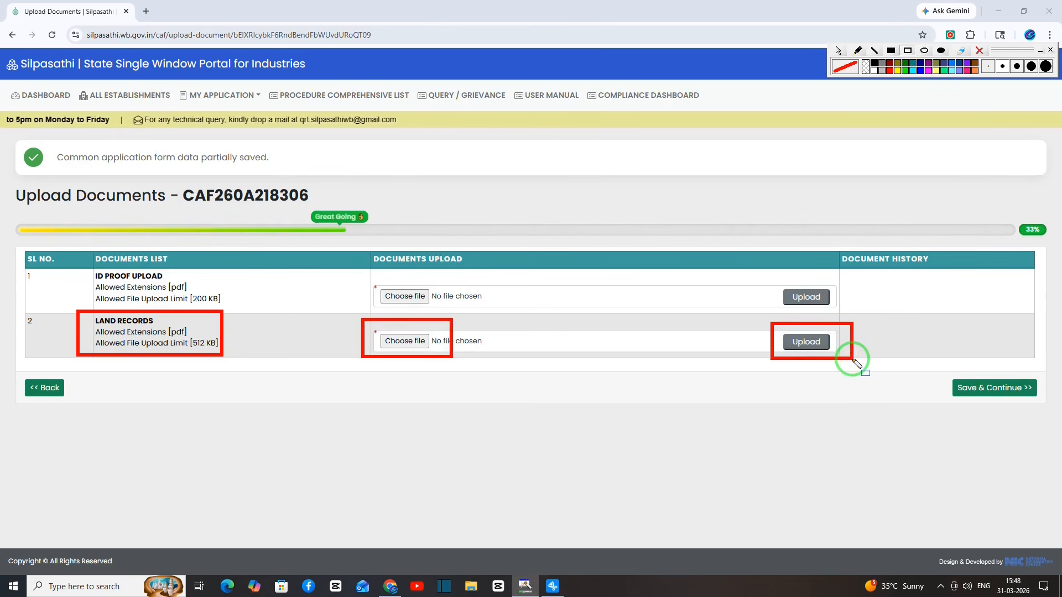
Outline the Save & Continue option below the document list and save the documents to proceed to the application preview.
left_click_drag(934, 364, 1054, 422)
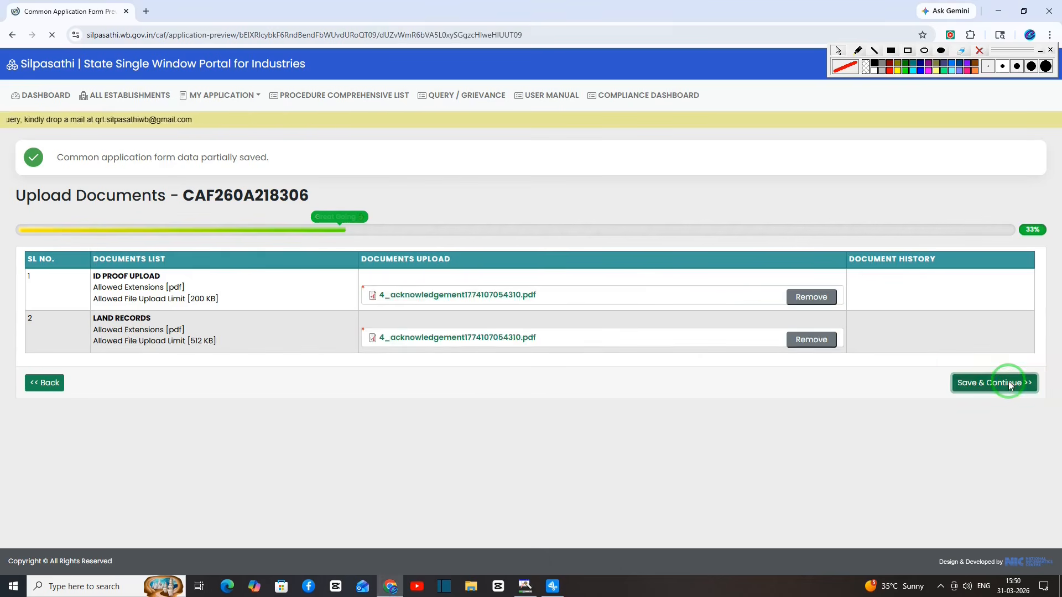
left_click(1008, 381)
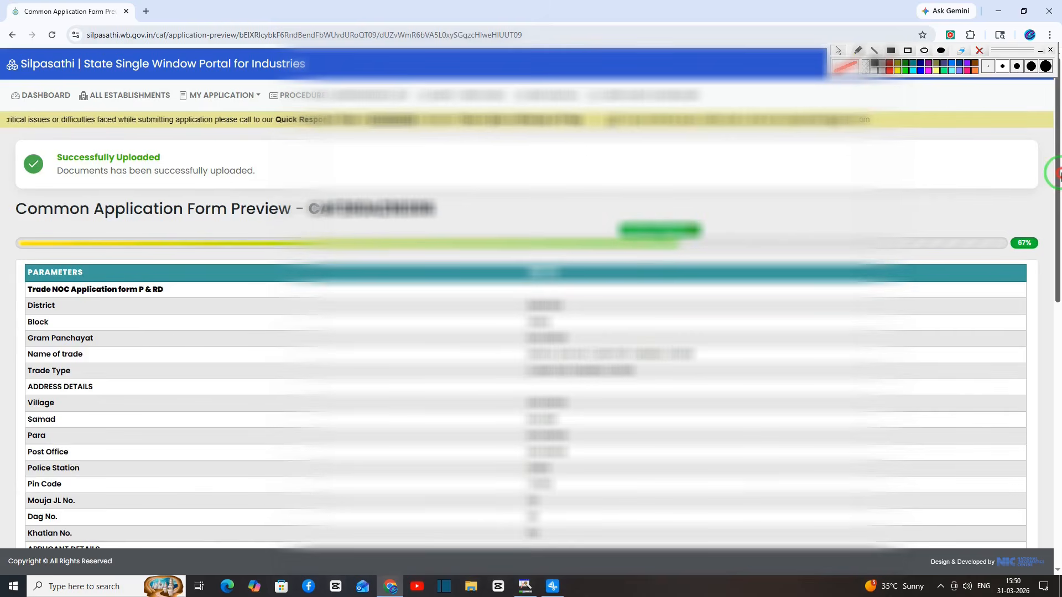
Outline the declaration checkbox and Submit option at the end of the preview, then accept the declaration and submit the application.
scroll(1051, 249, "down", 10)
left_click_drag(11, 474, 49, 512)
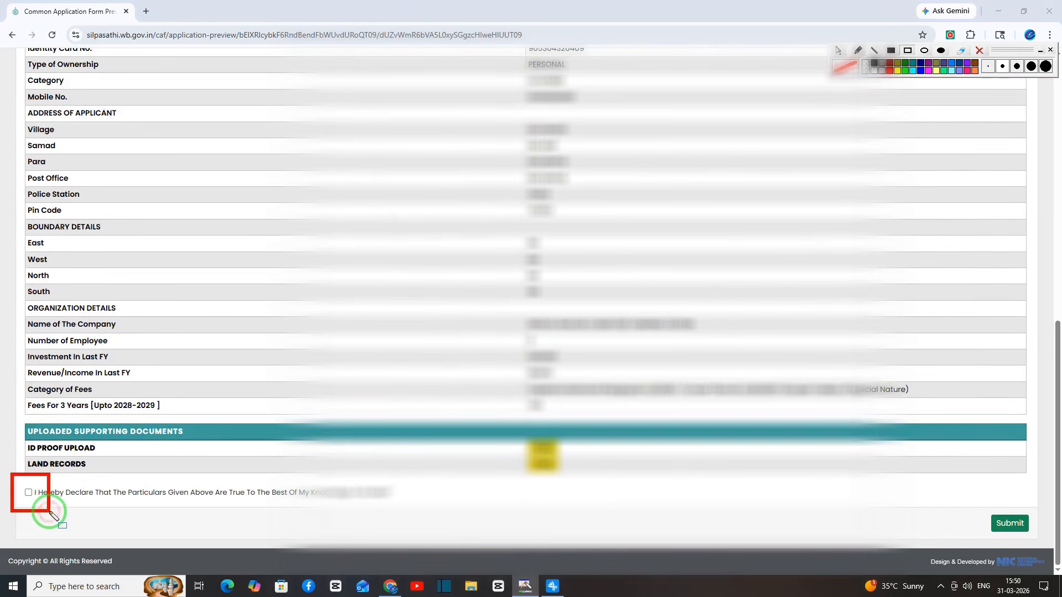
left_click_drag(967, 497, 1033, 534)
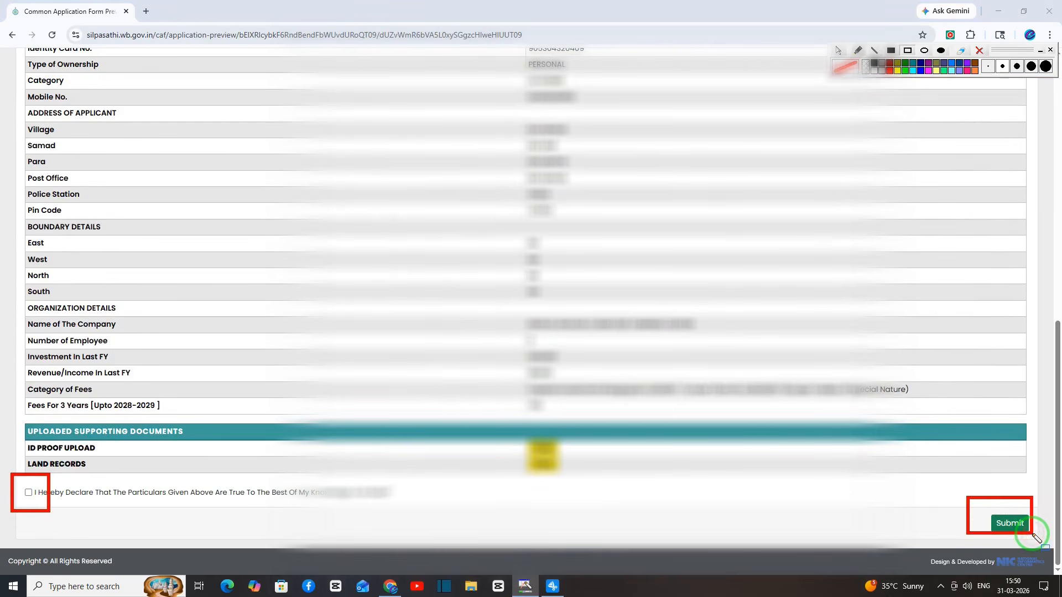
left_click(1011, 524)
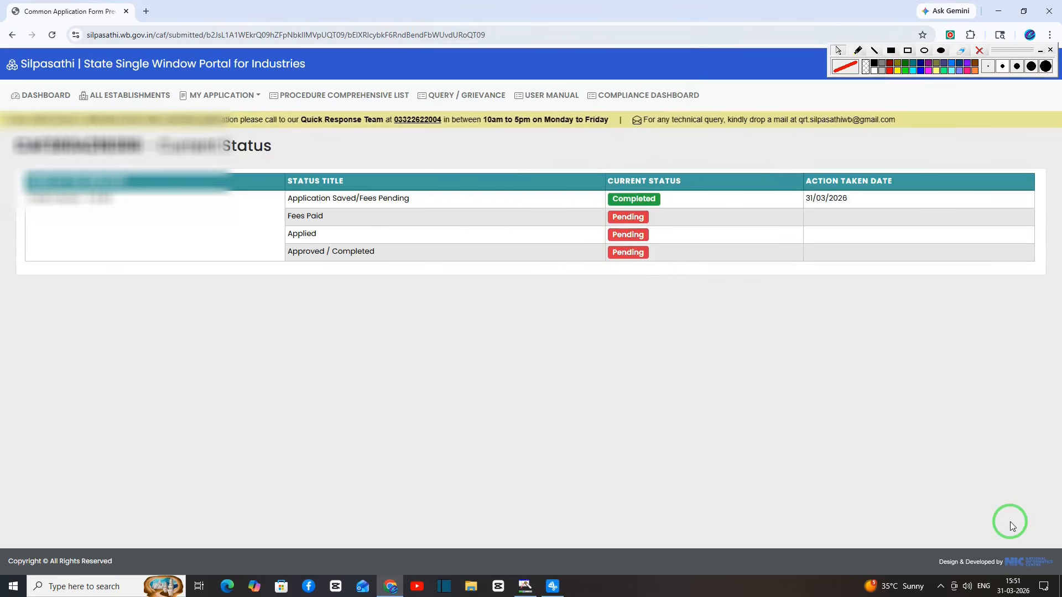
Outline the application's status titles and current statuses, then outline the Dashboard link and open the dashboard.
left_click_drag(270, 164, 405, 176)
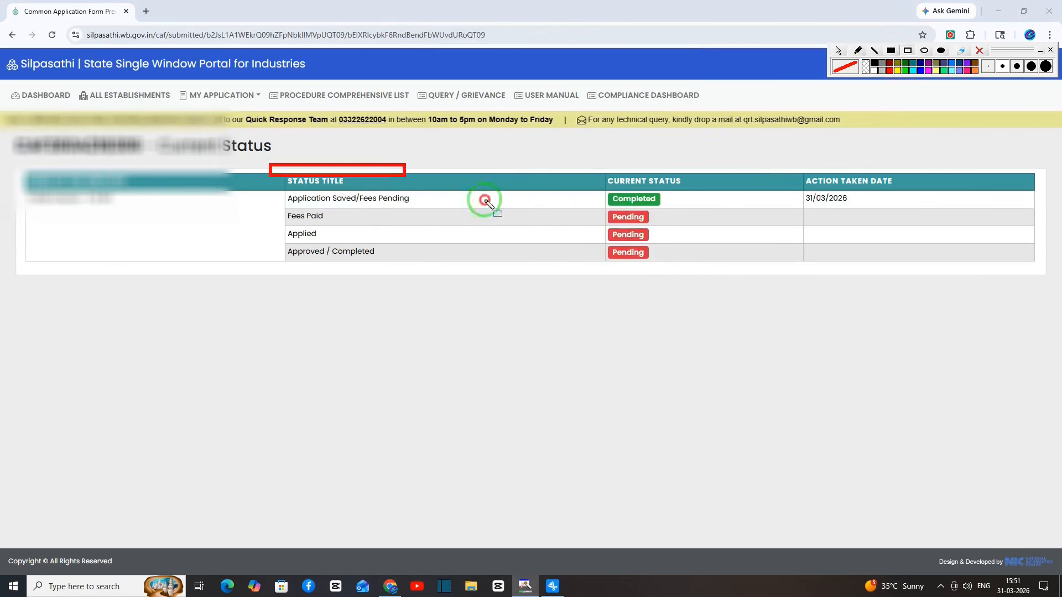
left_click_drag(485, 202, 717, 286)
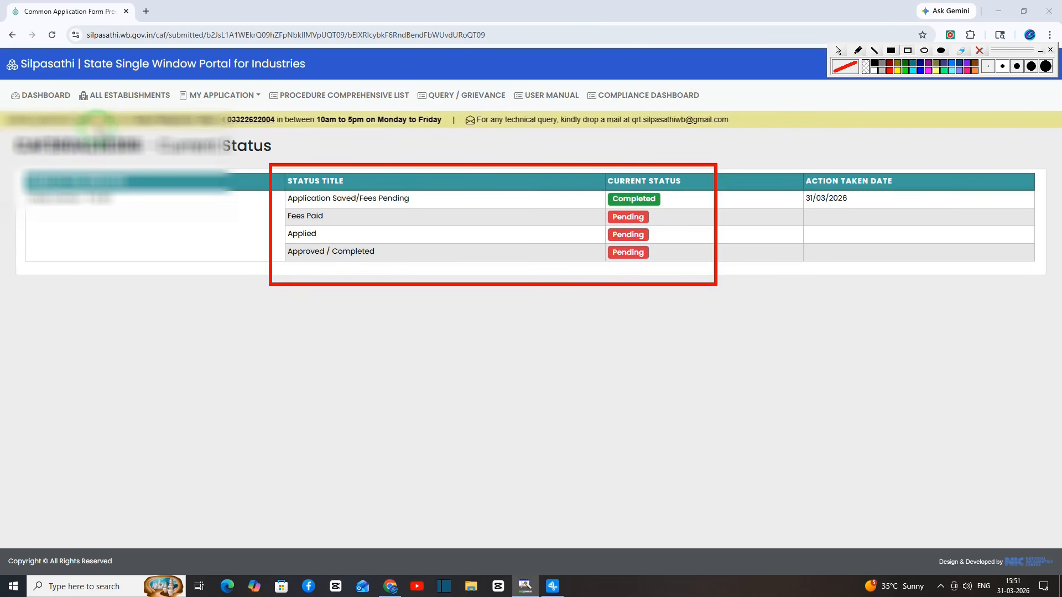
left_click_drag(2, 82, 82, 102)
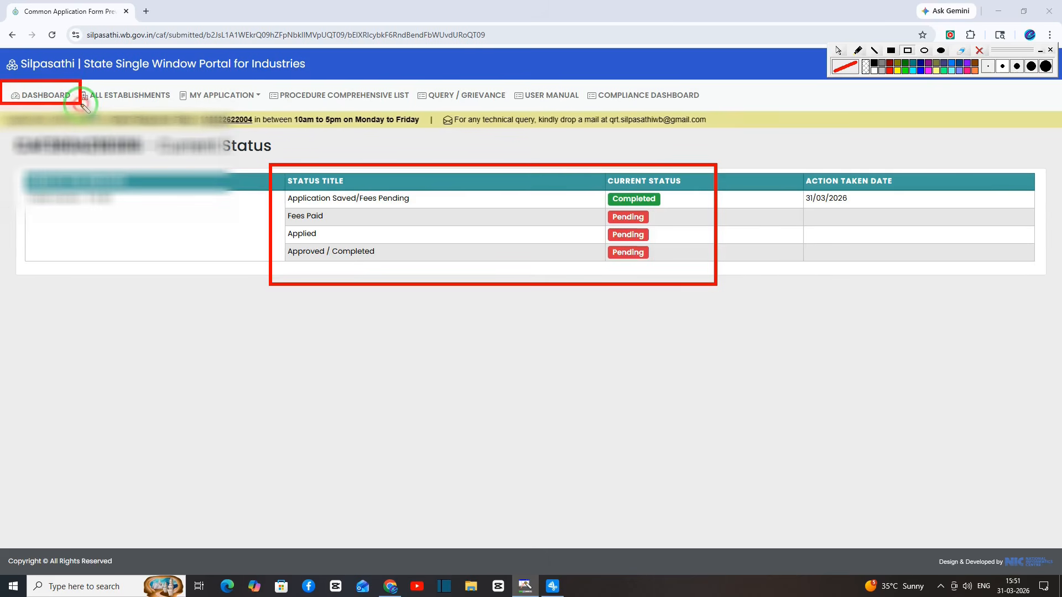
left_click(41, 98)
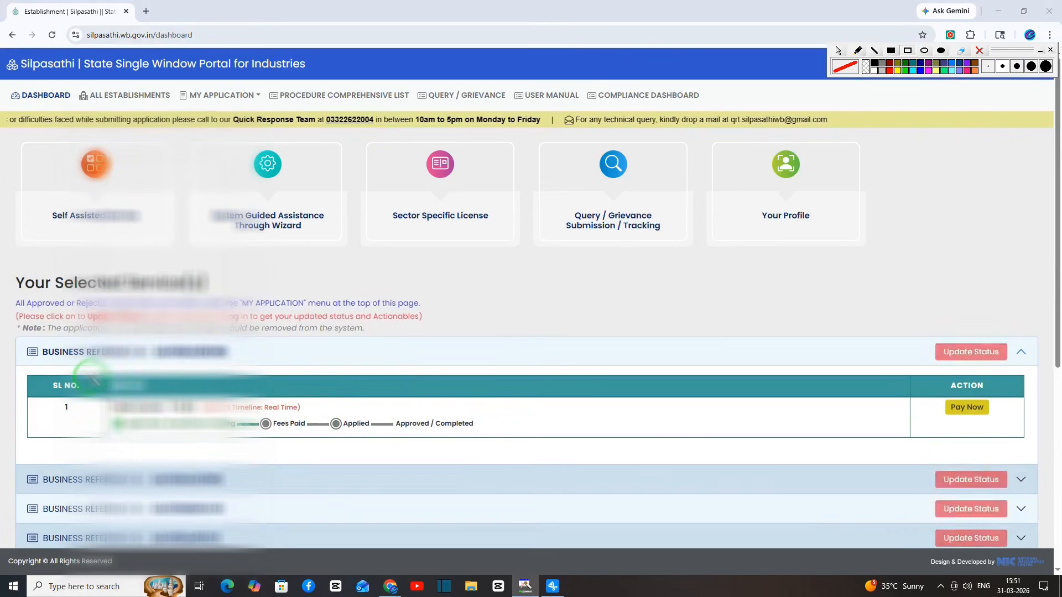
Outline the application's progress row, its Pay Now action and the payable amount, and proceed to the fee payment.
mouse_move(90, 375)
left_mouse_down()
mouse_move(415, 438)
mouse_move(477, 438)
left_mouse_up()
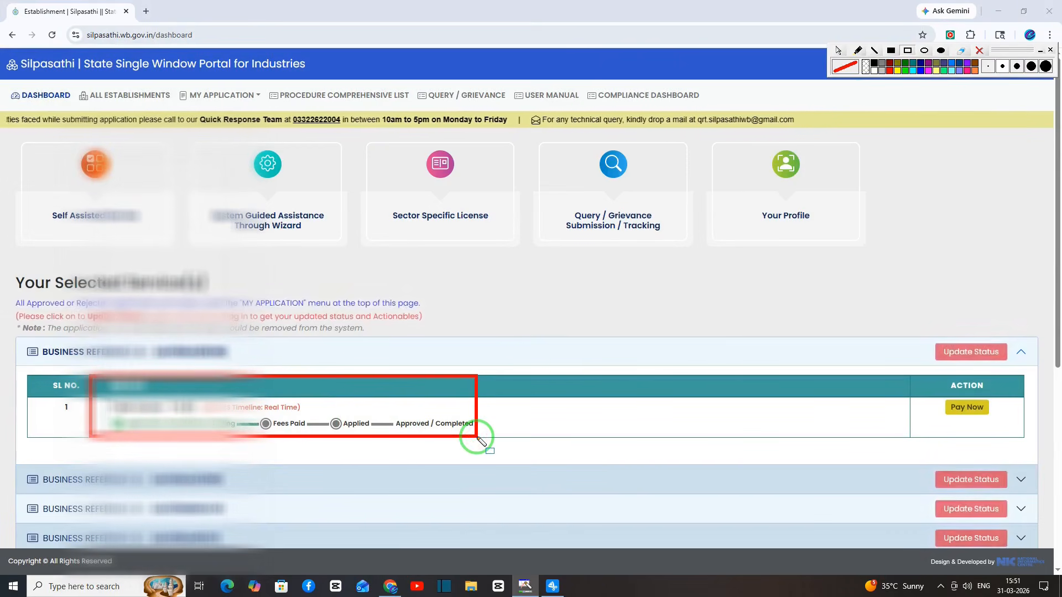
mouse_move(925, 375)
left_mouse_down()
mouse_move(943, 376)
mouse_move(1016, 429)
left_mouse_up()
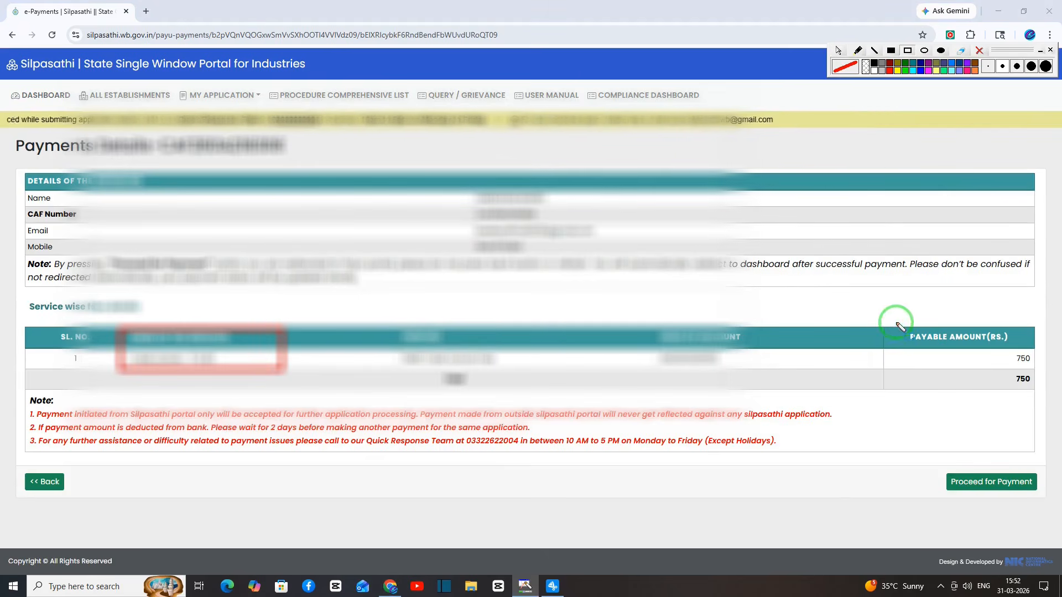
left_click_drag(893, 321, 1038, 396)
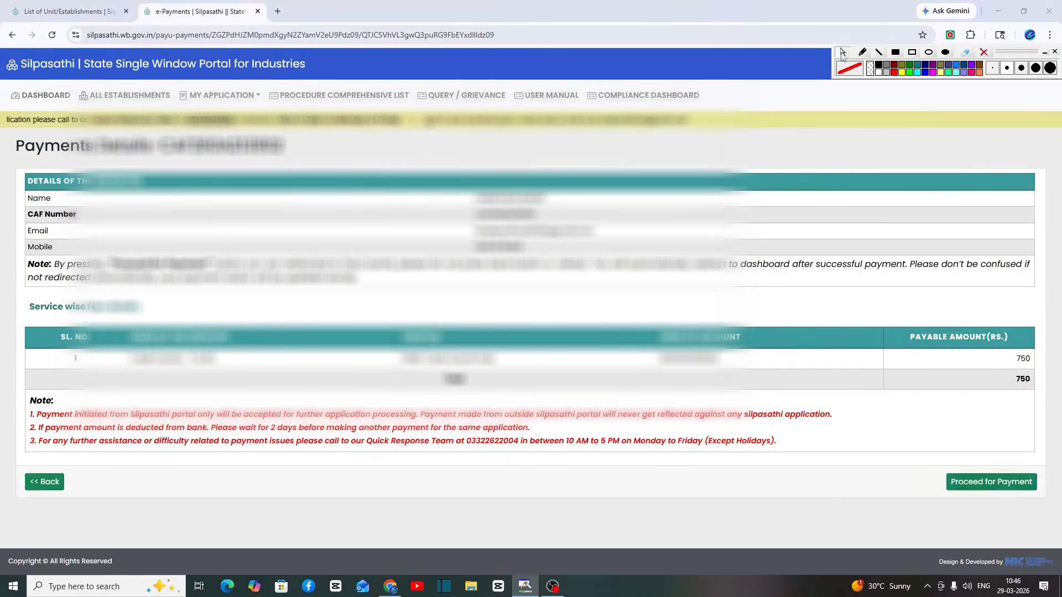
left_click(989, 481)
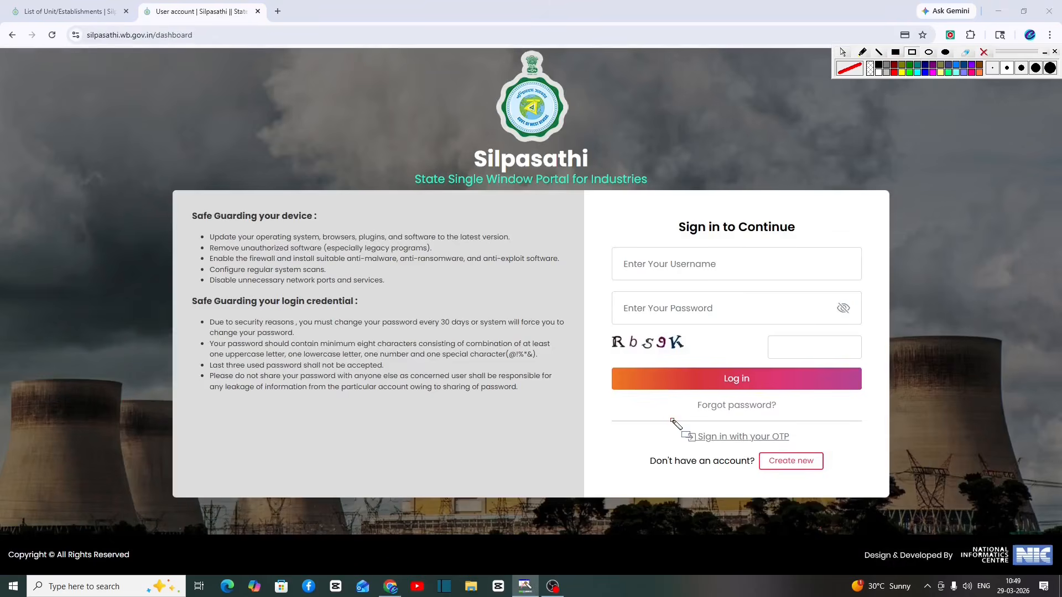
Outline and choose the OTP sign-in option, then outline the Dashboard link and open the dashboard.
left_click_drag(671, 419, 799, 445)
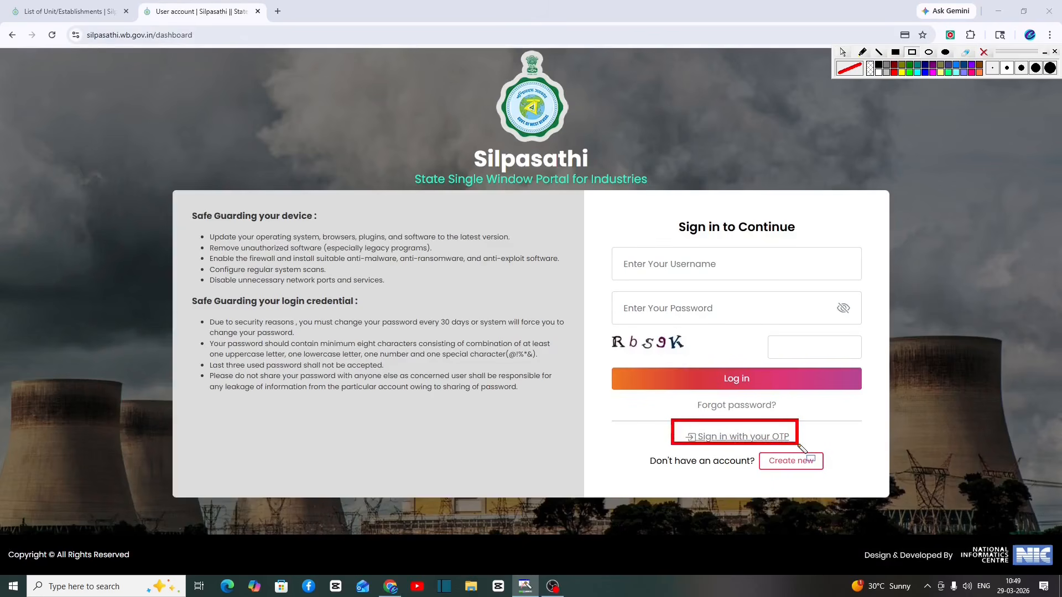
left_click(755, 438)
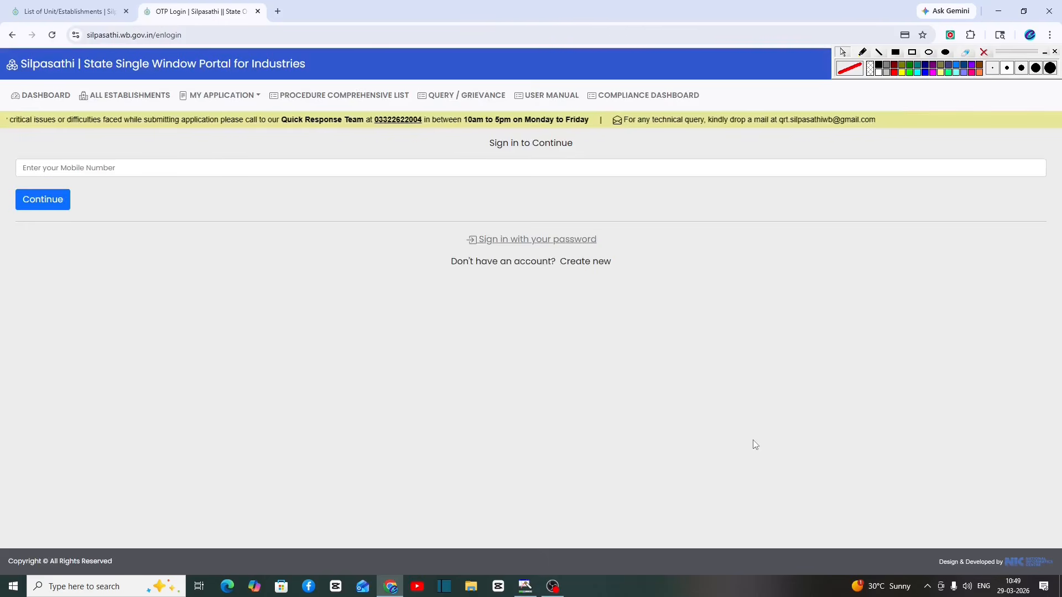
left_click_drag(8, 83, 76, 104)
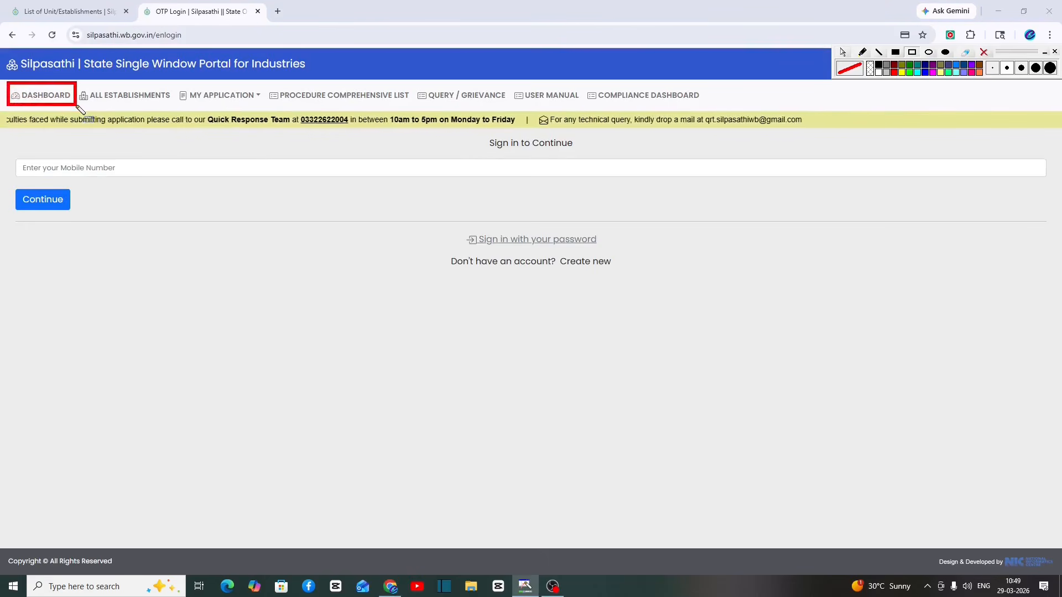
left_click(49, 98)
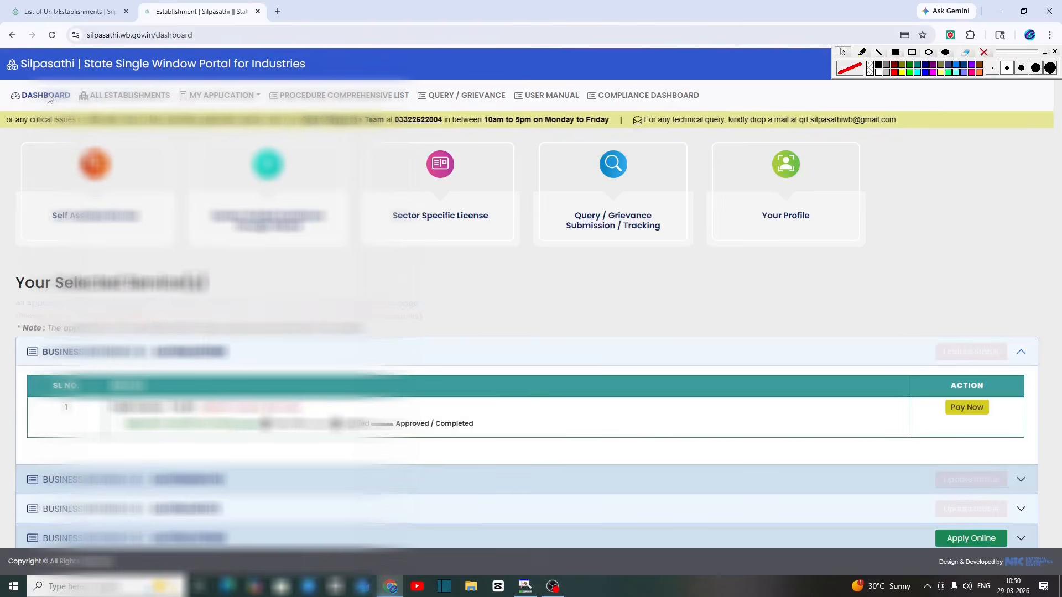
Outline the first application's progress and Update Status action, then open its current status and outline the status table.
mouse_move(96, 388)
left_mouse_down()
mouse_move(369, 447)
mouse_move(491, 443)
left_mouse_up()
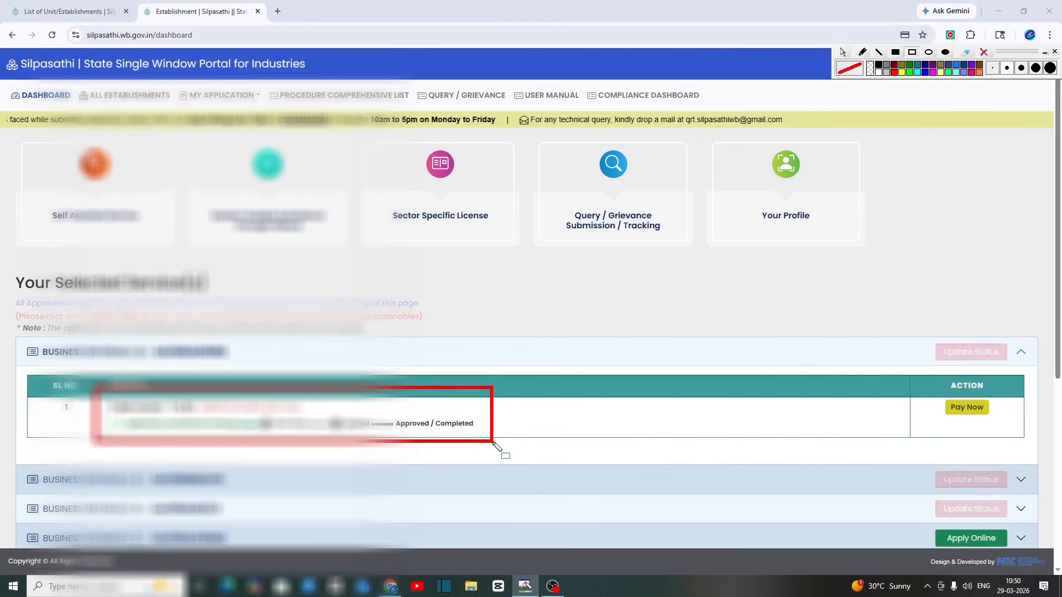
left_click_drag(916, 333, 1016, 364)
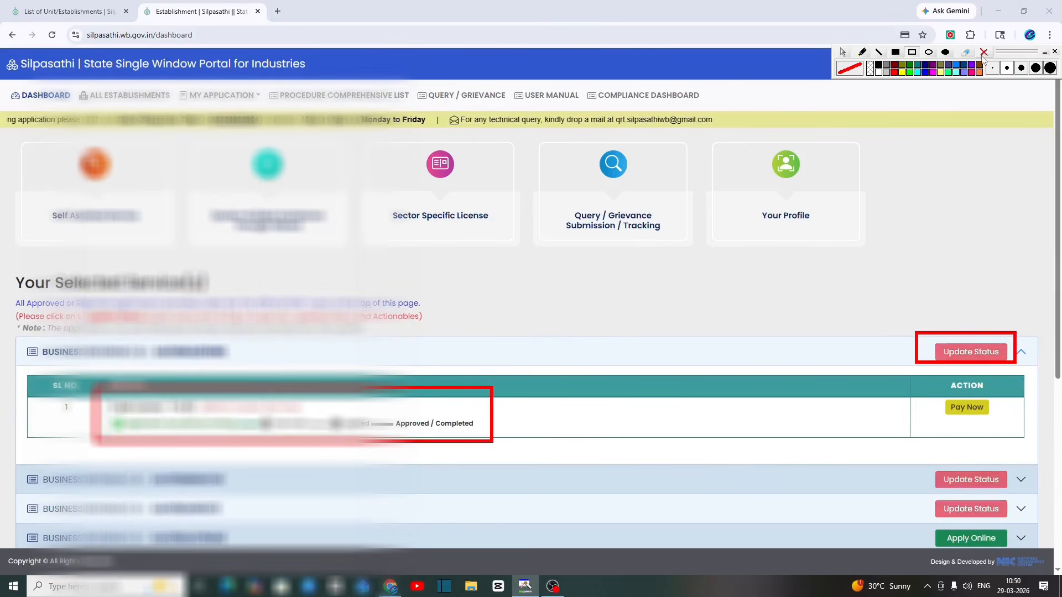
left_click(968, 352)
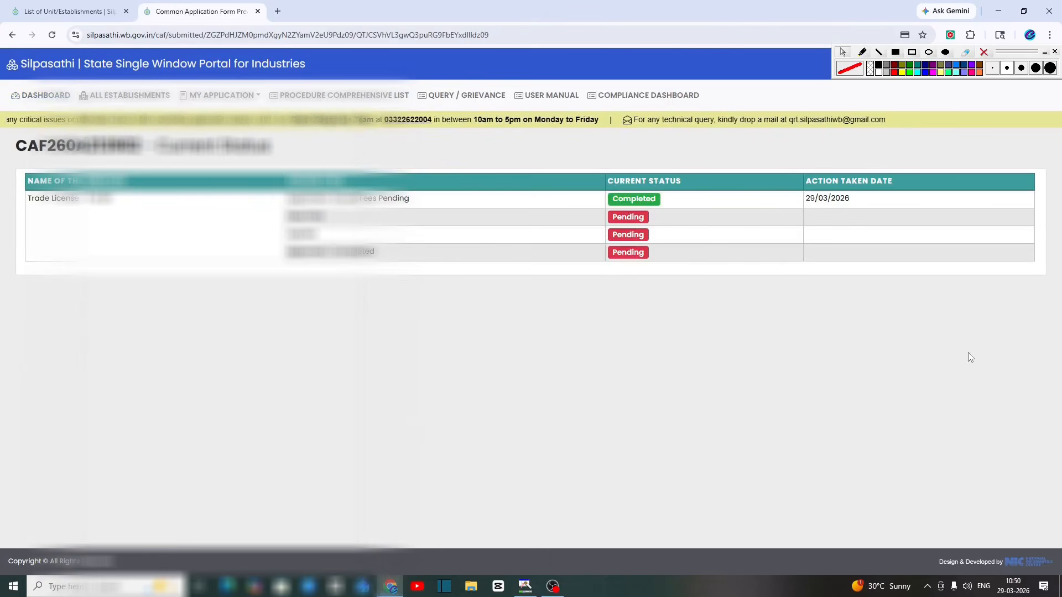
left_click(913, 52)
left_click_drag(274, 179, 695, 276)
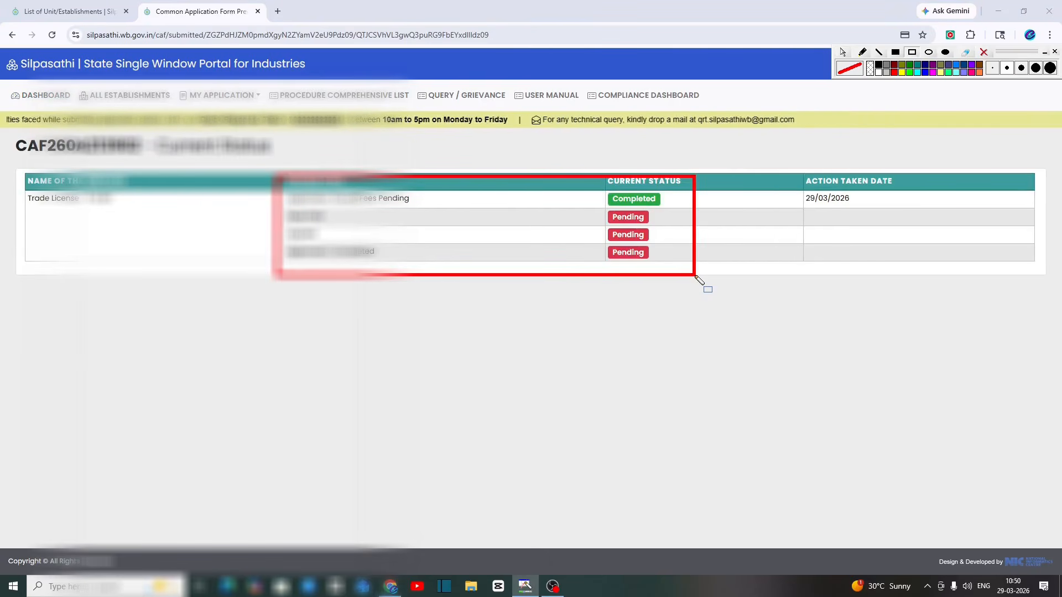
Outline My Application, open the approved applications, and outline the first one's progress and Download Certificate action.
left_click_drag(167, 86, 267, 104)
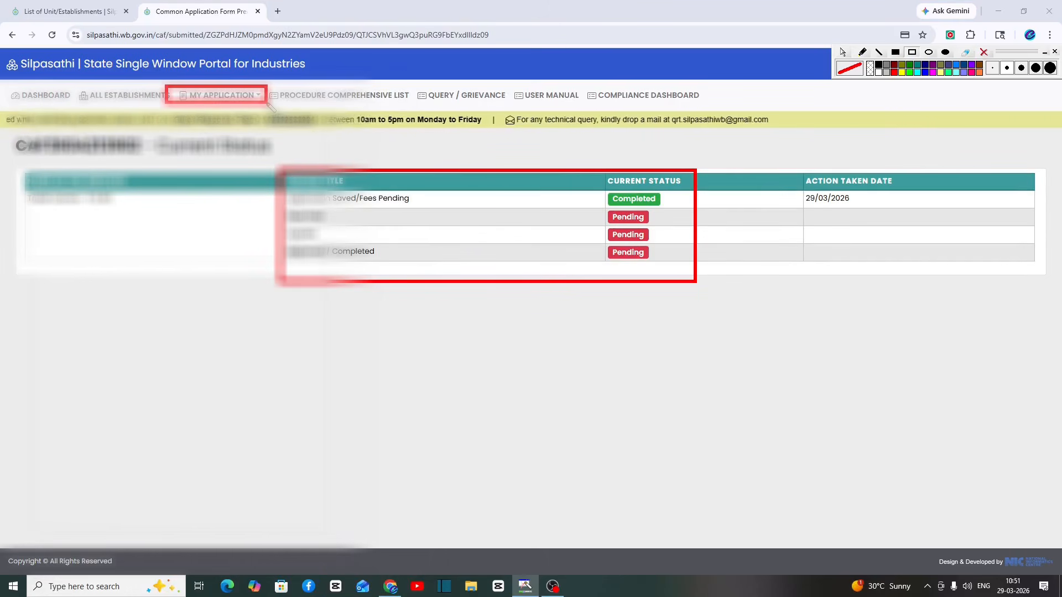
left_click(204, 138)
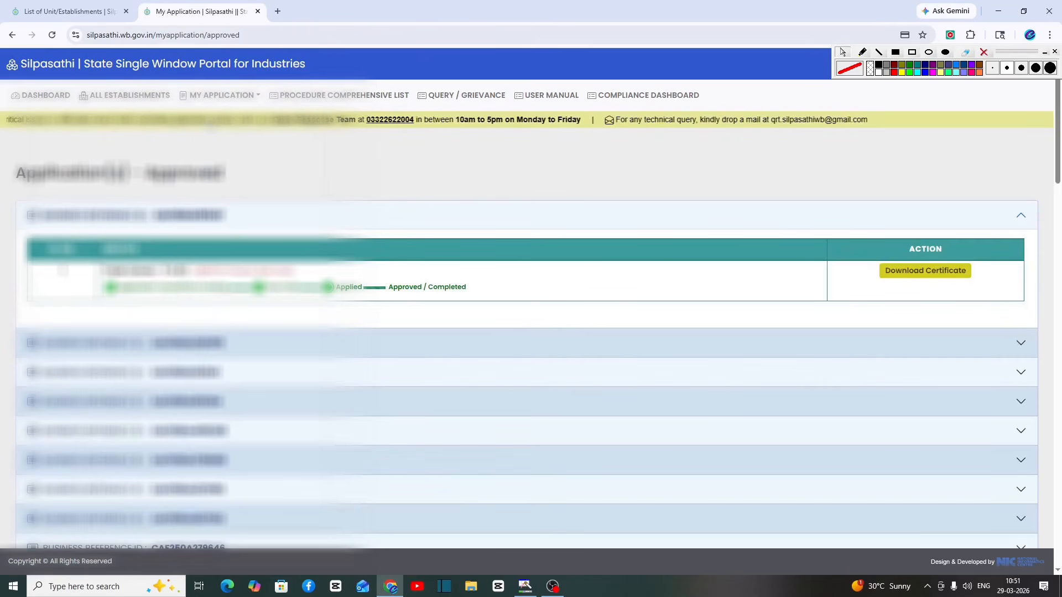
left_click_drag(89, 258, 523, 319)
left_click_drag(837, 226, 1000, 302)
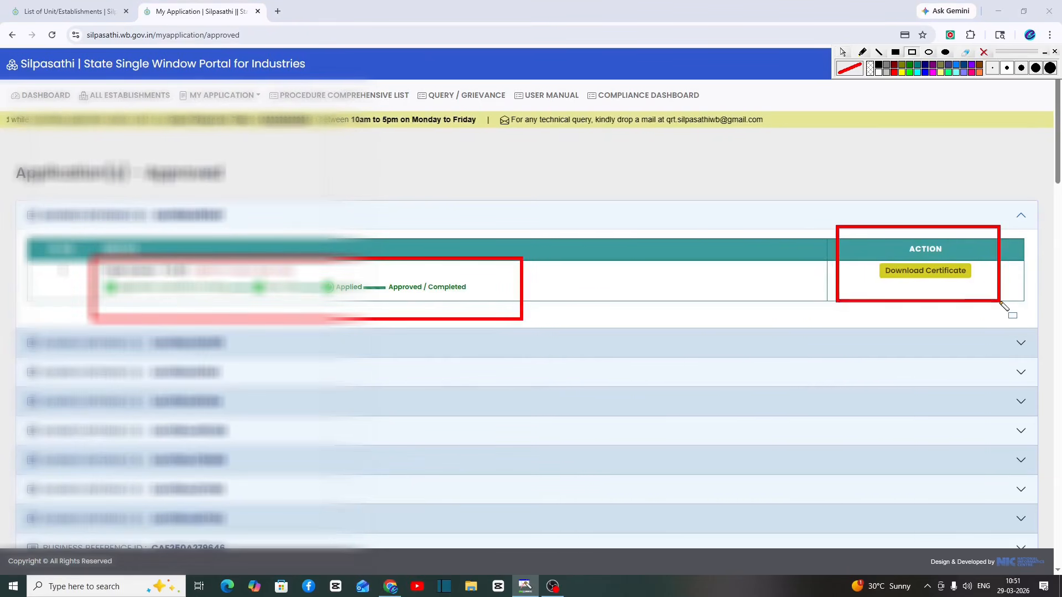
Open the approved application's details, outline the trade licence certificate download, and open the certificate.
left_click(947, 279)
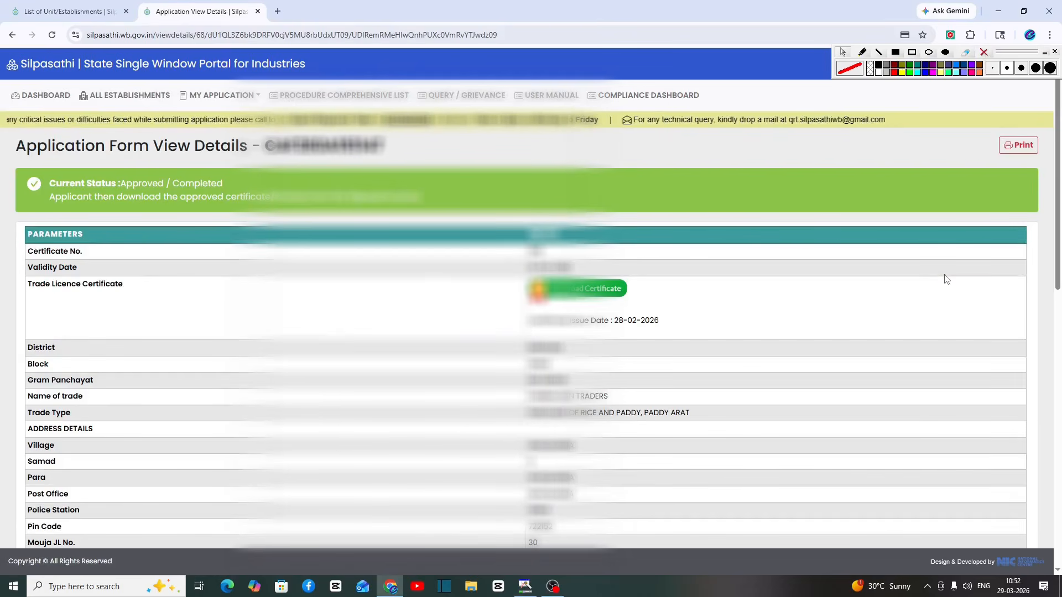
left_click_drag(516, 275, 637, 305)
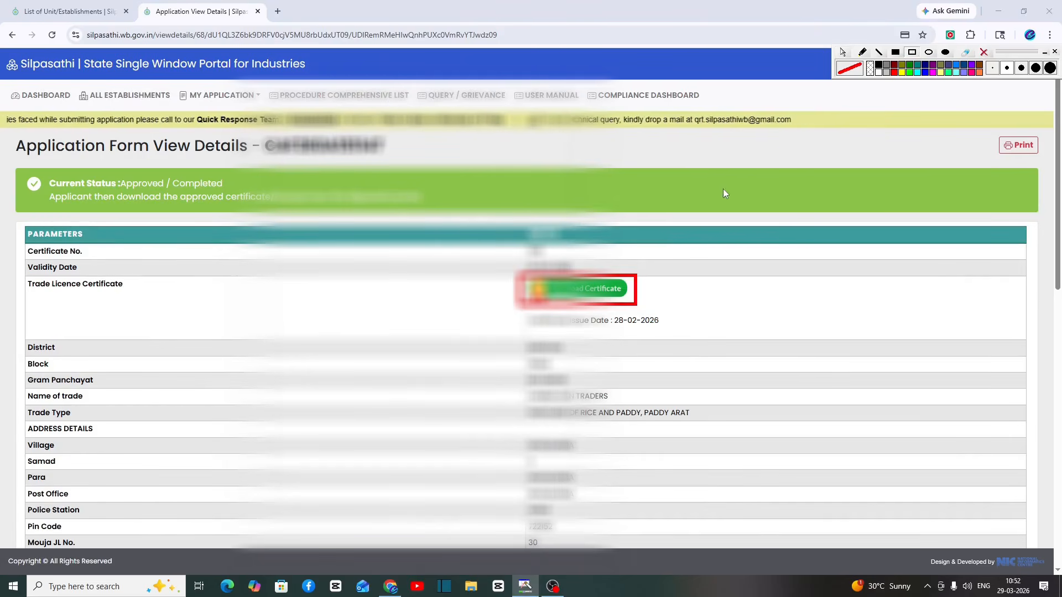
left_click(575, 288)
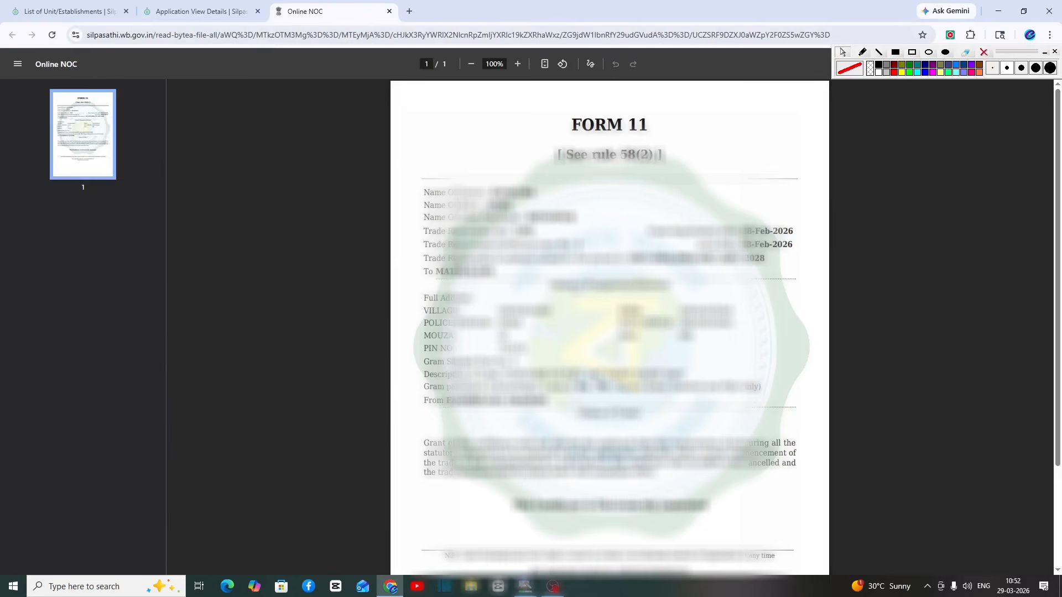